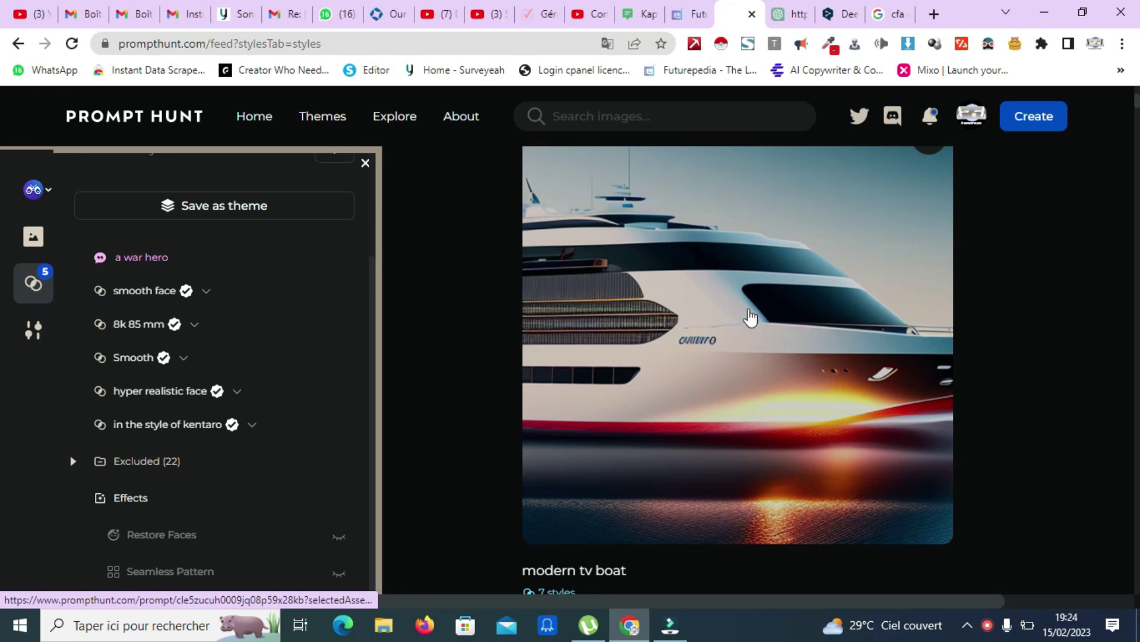
- Look through the generated logos and other images with their prompts in the Latest Creations feed, and return to its start
scroll(806, 321, "down", 15)
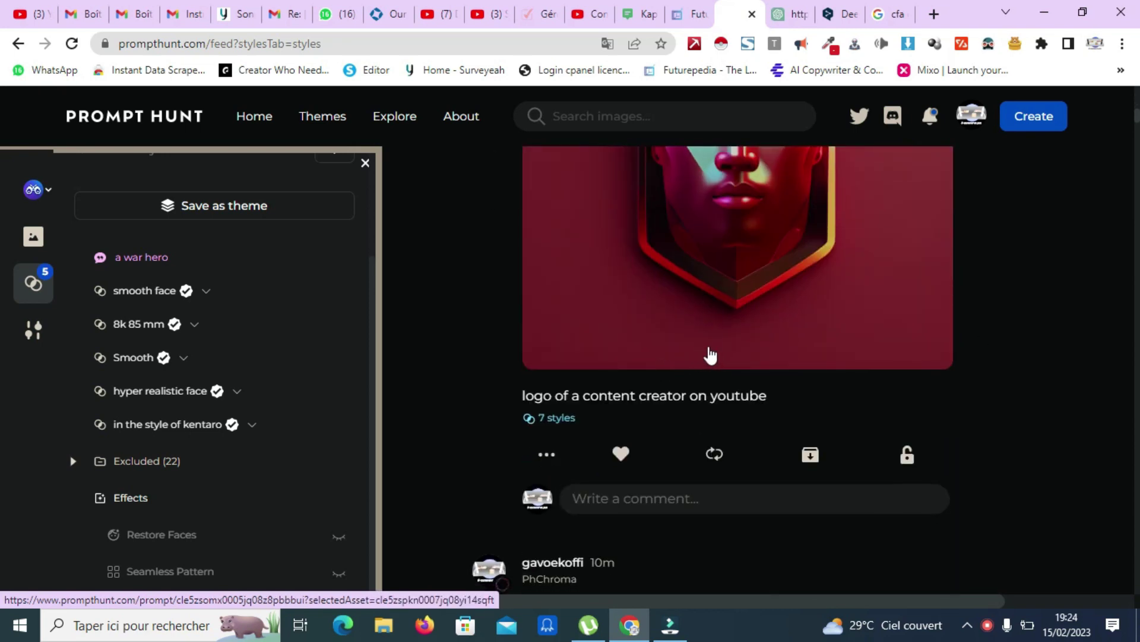
scroll(720, 358, "down", 10)
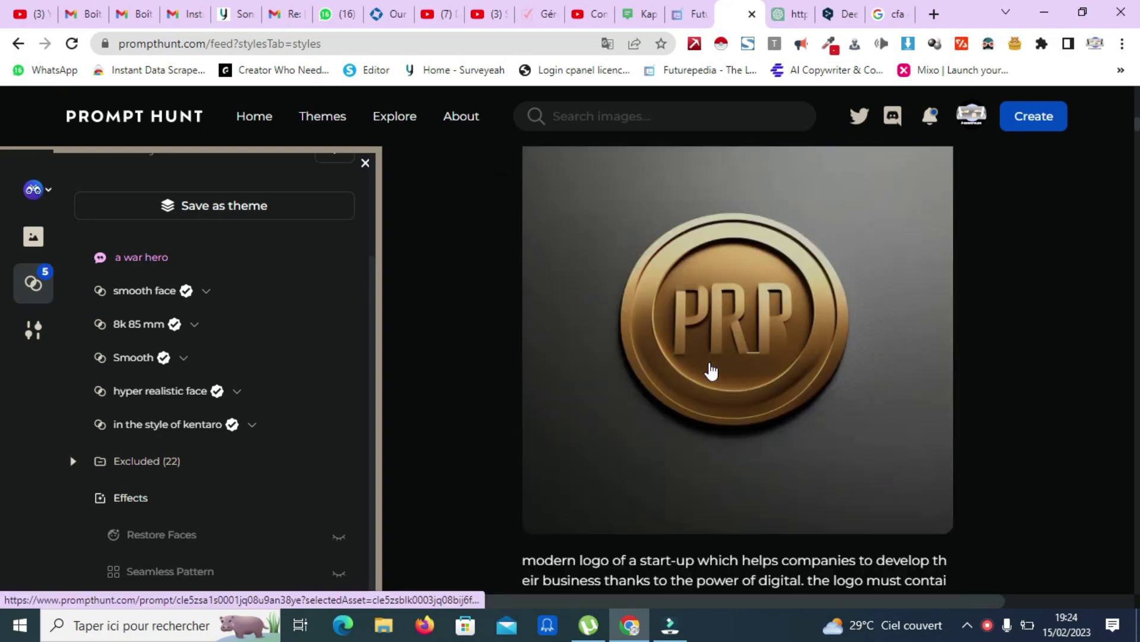
scroll(718, 380, "down", 18)
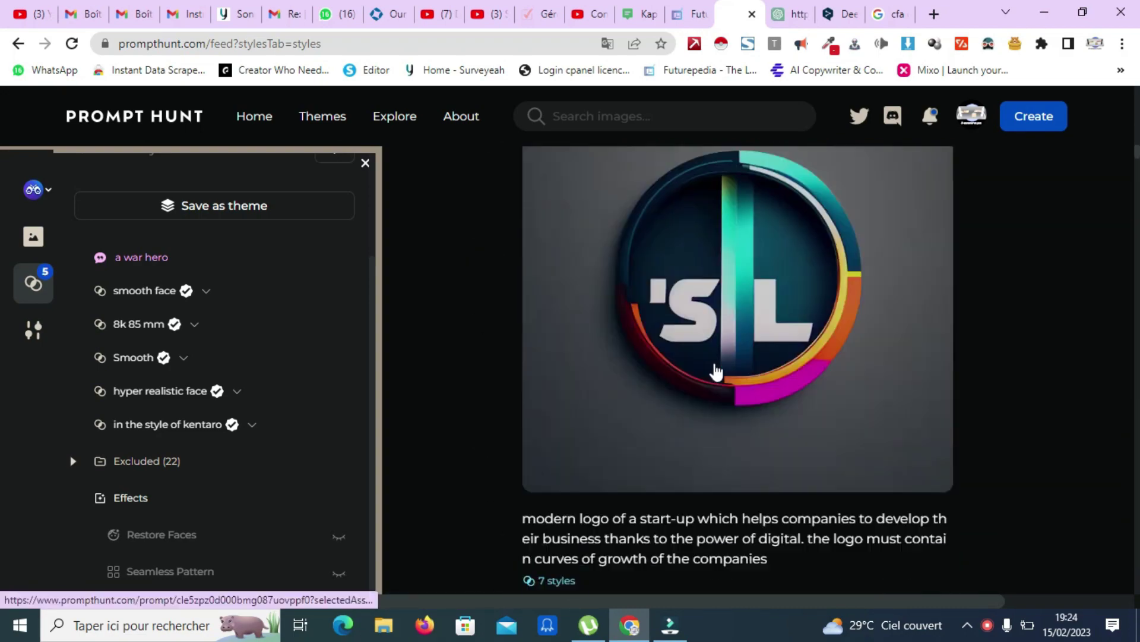
scroll(720, 368, "down", 20)
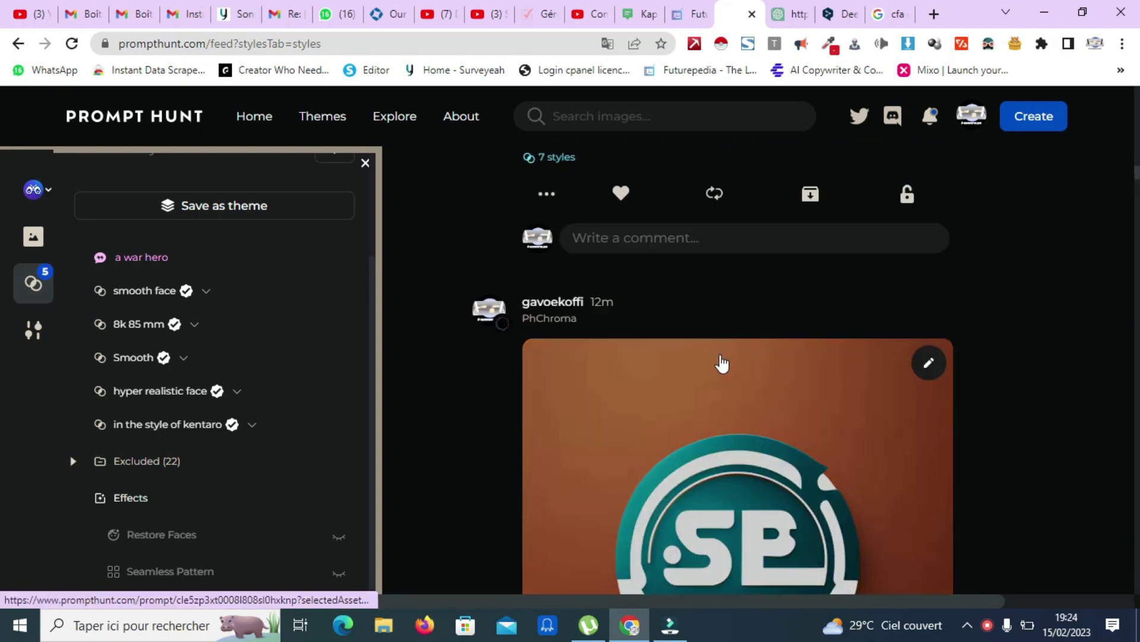
scroll(717, 360, "up", 3)
scroll(716, 360, "down", 2)
scroll(715, 357, "up", 6)
scroll(775, 297, "up", 2)
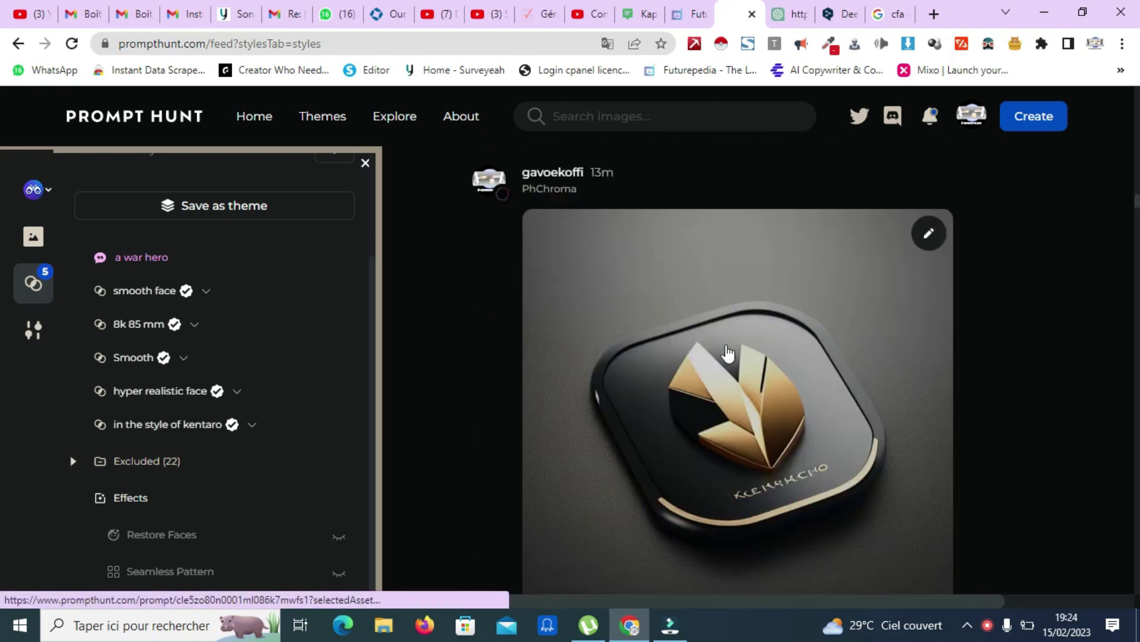
scroll(686, 409, "down", 10)
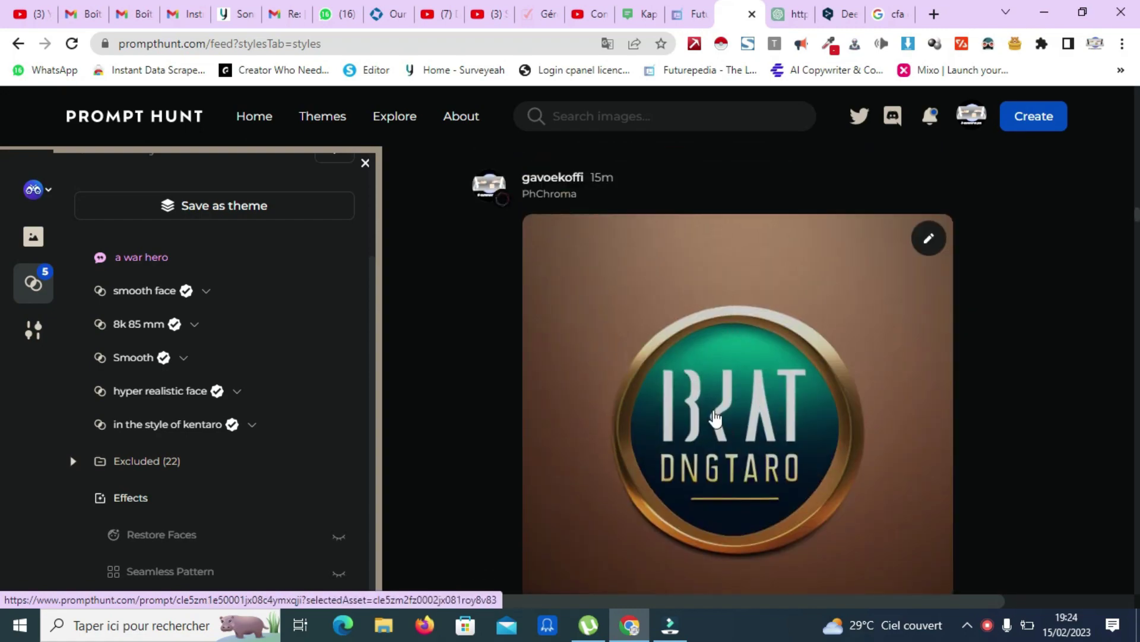
scroll(714, 418, "up", 4)
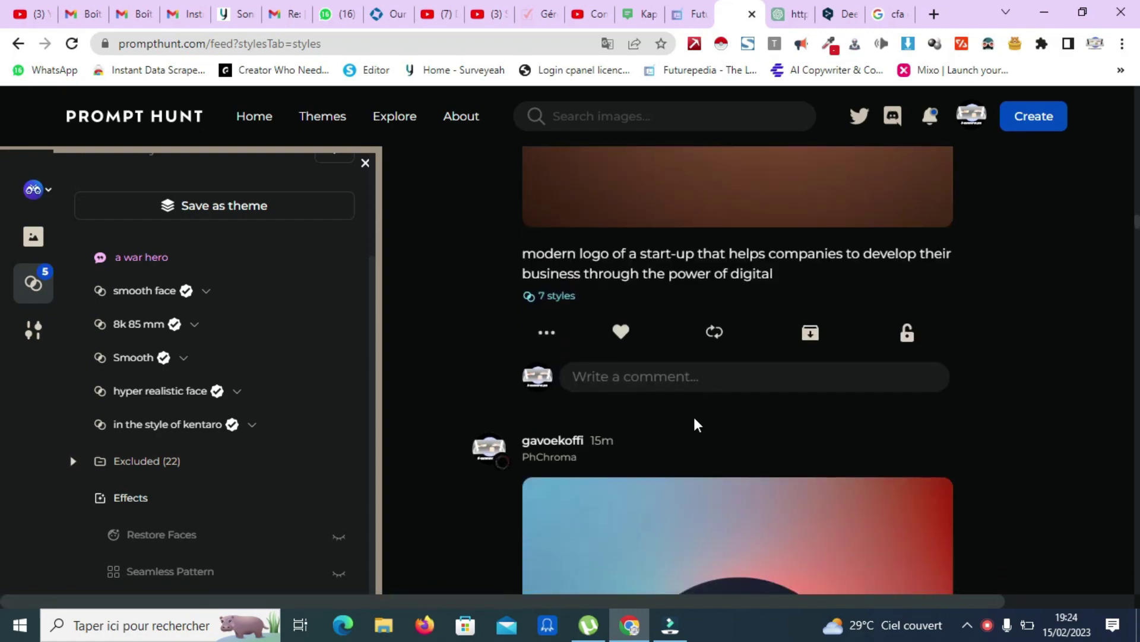
scroll(704, 436, "down", 6)
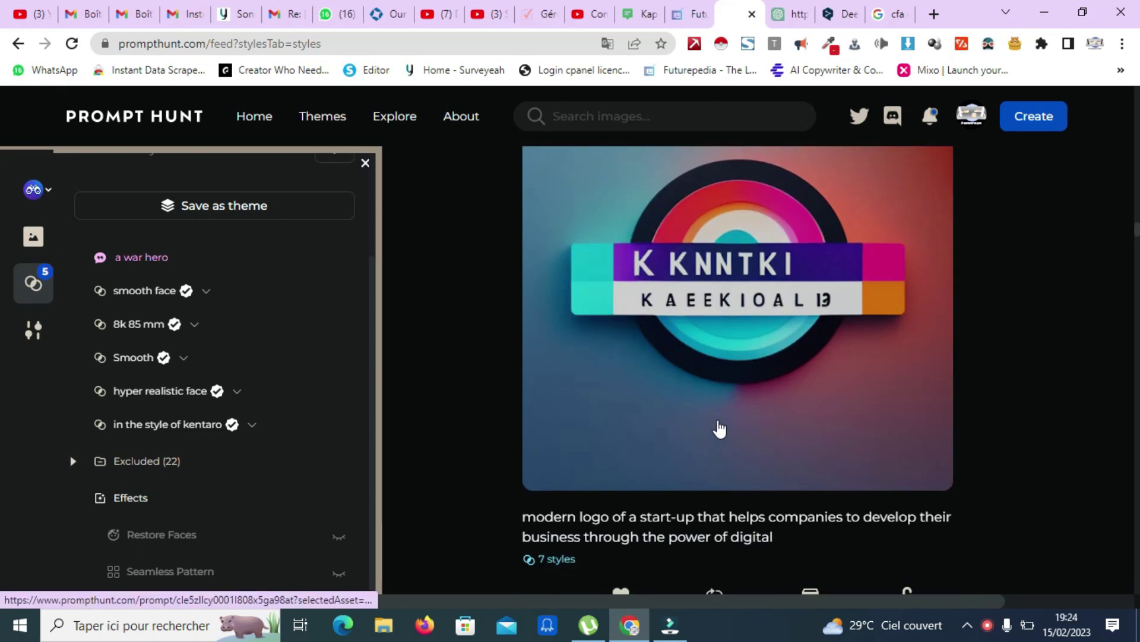
scroll(683, 396, "down", 10)
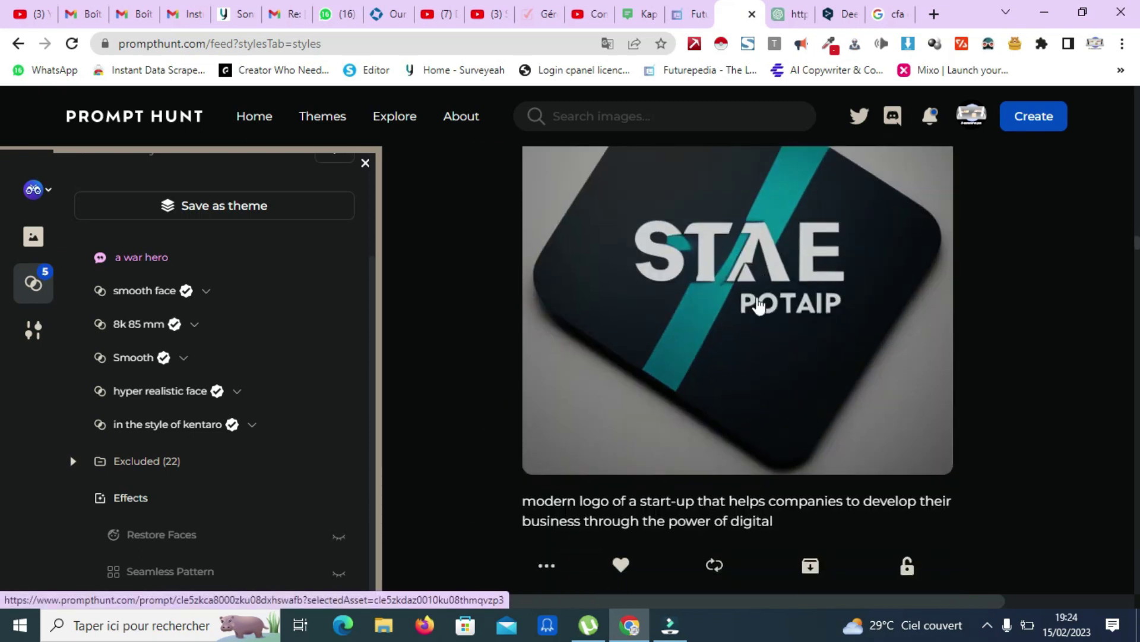
scroll(764, 394, "down", 7)
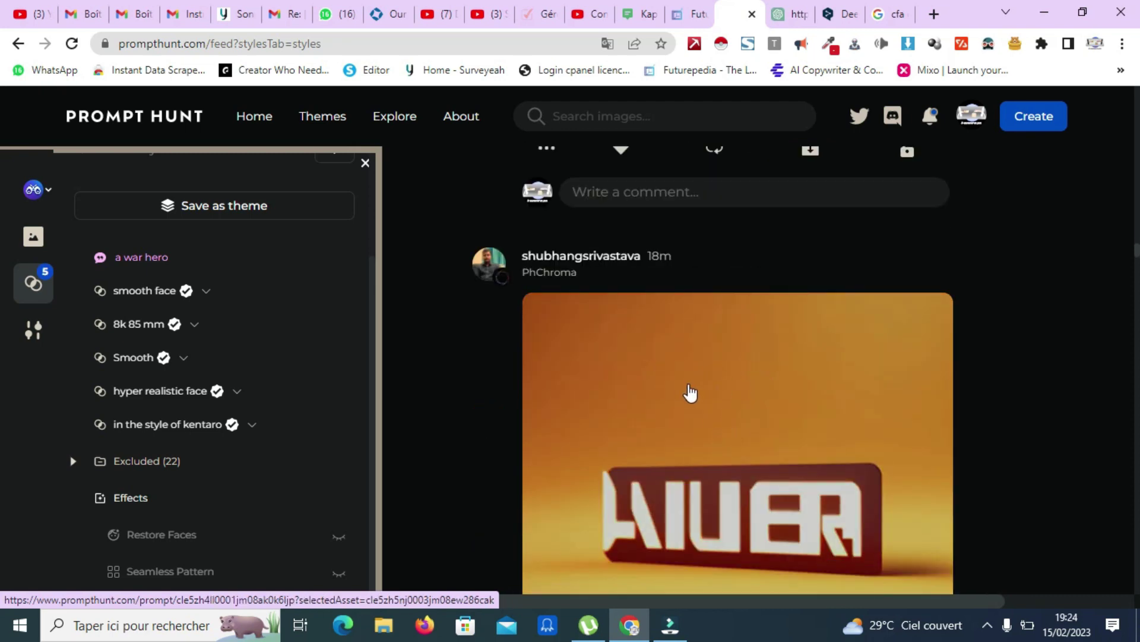
scroll(733, 394, "down", 7)
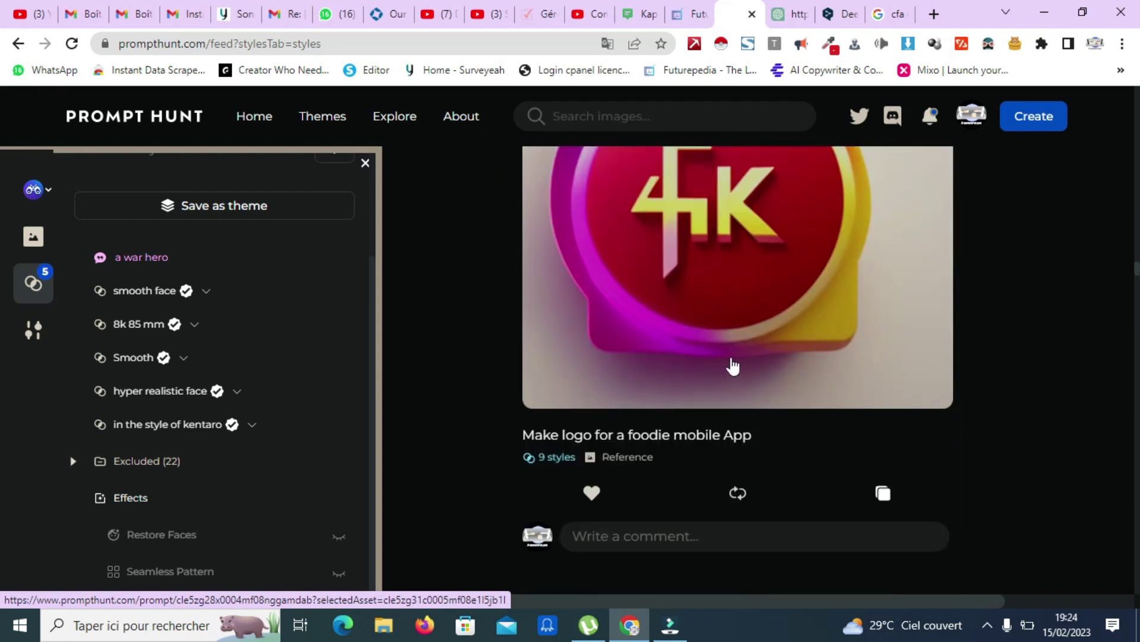
scroll(730, 366, "down", 7)
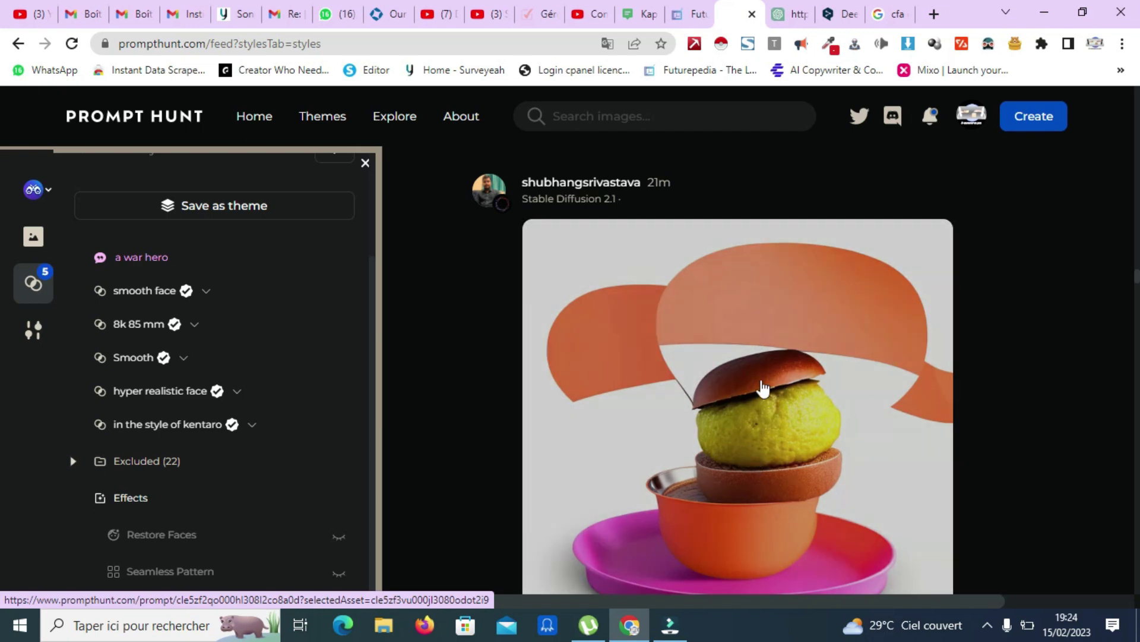
scroll(771, 418, "down", 20)
scroll(767, 456, "up", 10)
scroll(872, 408, "down", 20)
scroll(872, 409, "up", 20)
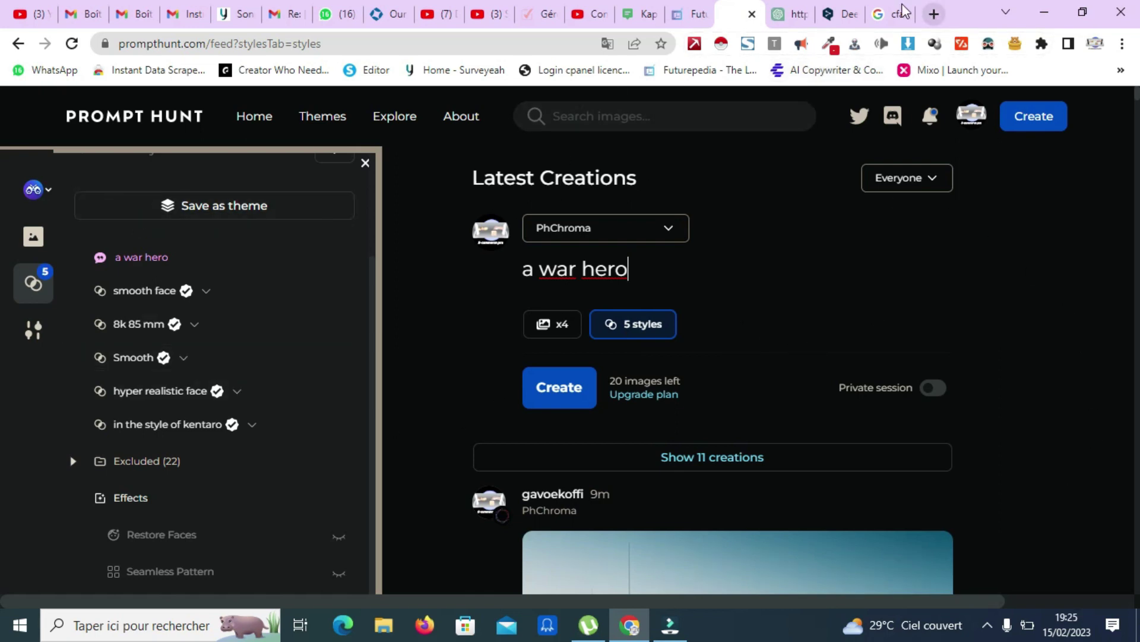
- Search Google for "prumpt hunt" in a new browser tab
left_click(930, 16)
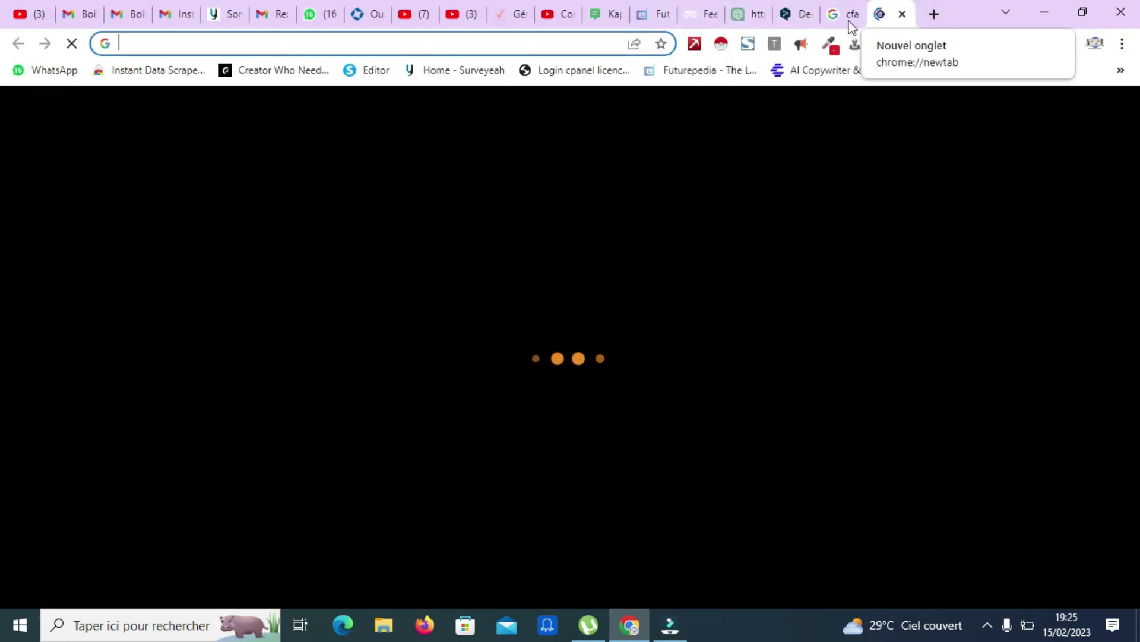
left_click(299, 48)
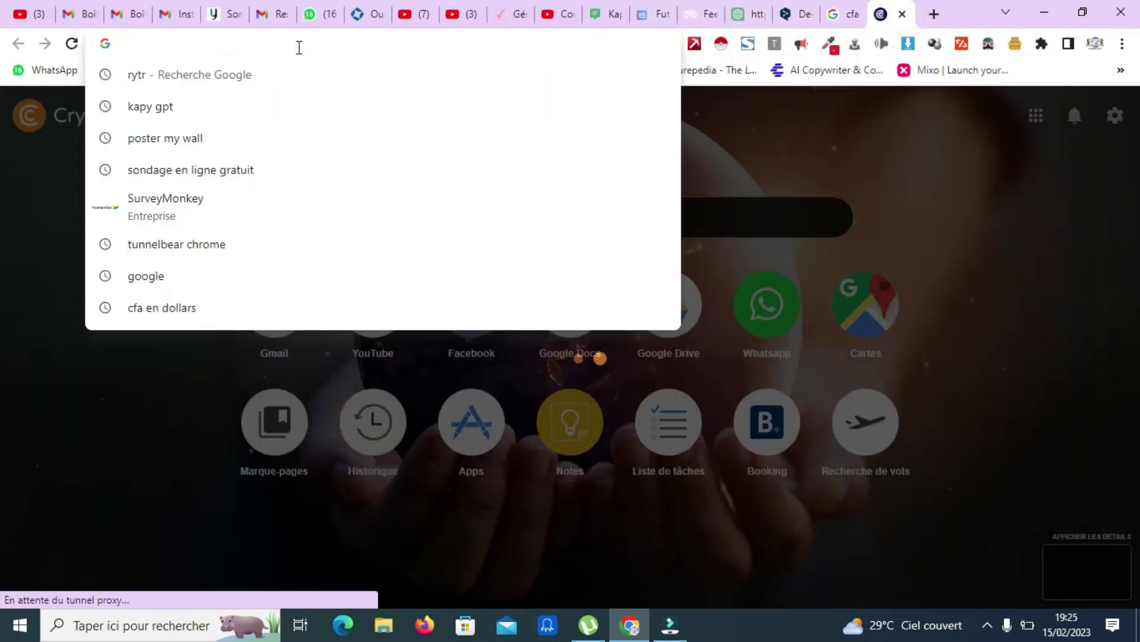
type("p")
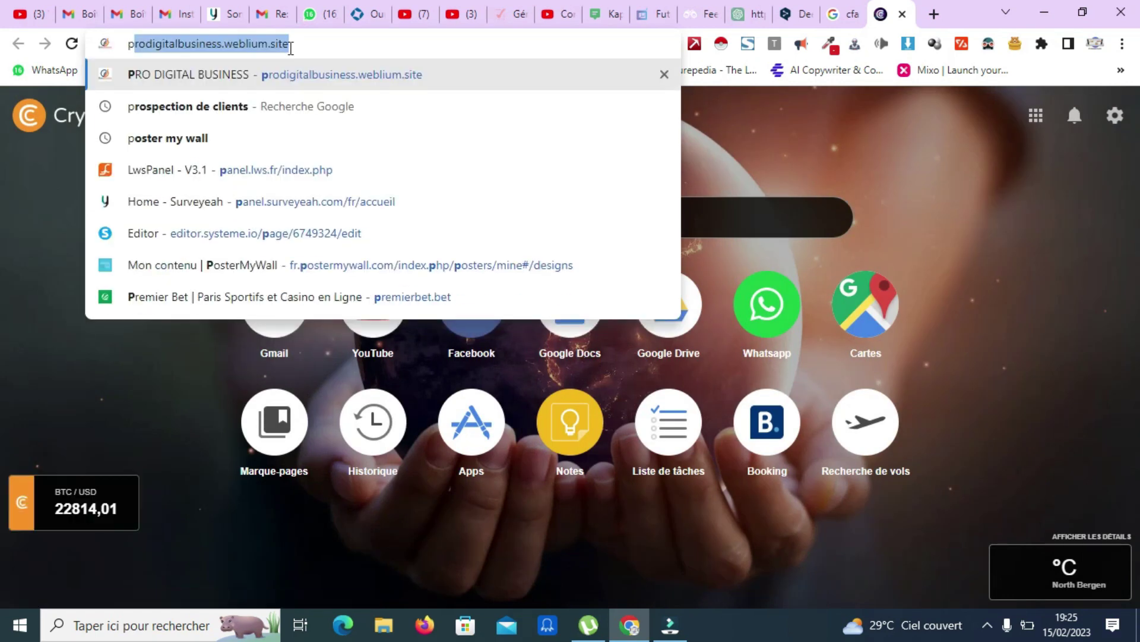
type("rumpt hunt")
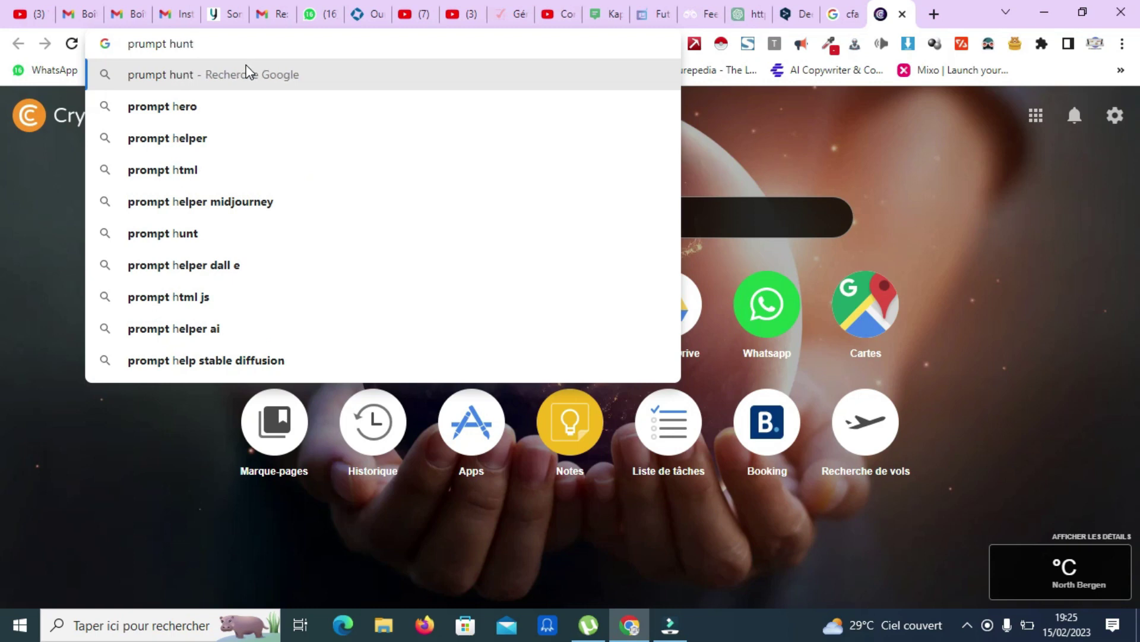
left_click(247, 73)
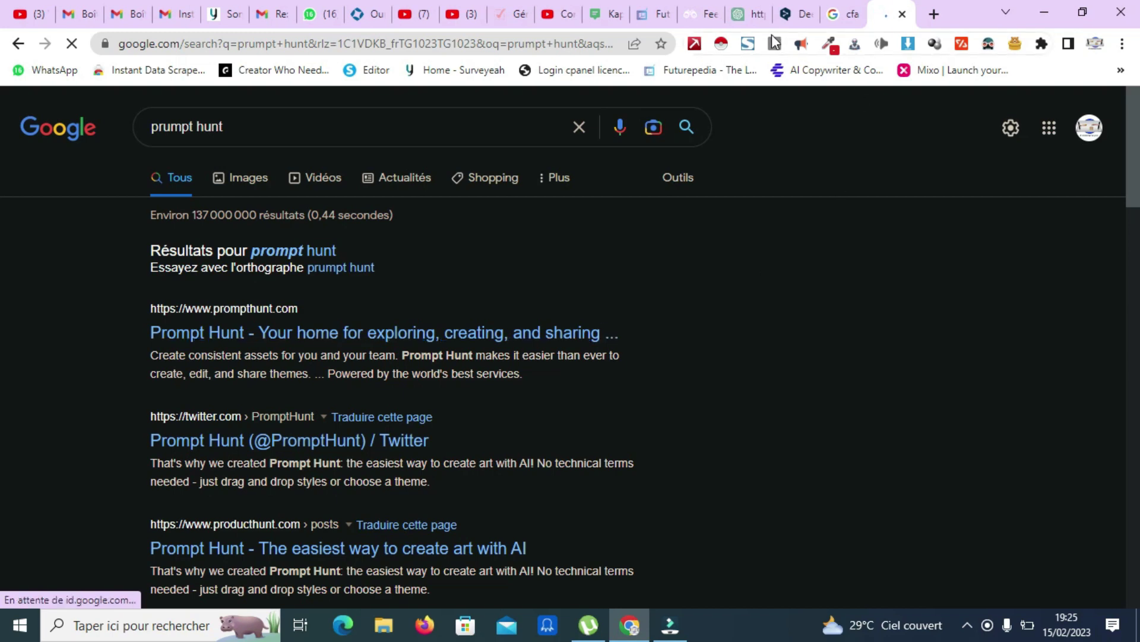
- Open the prompthunt.com website from the search results and dismiss the page translation offer
left_click(269, 334)
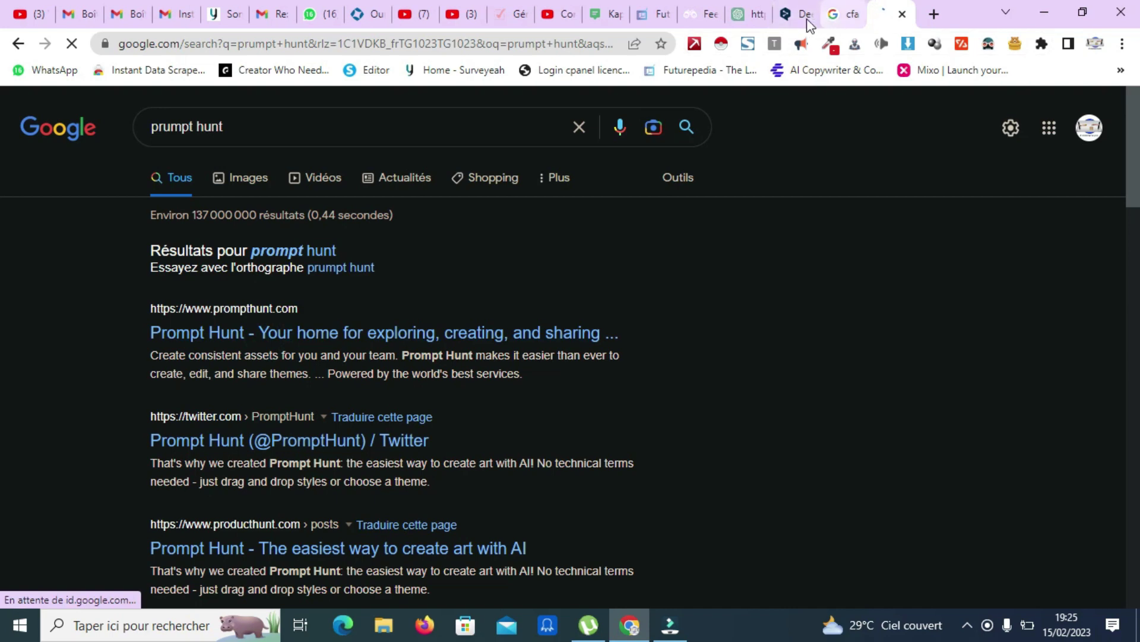
left_click(692, 22)
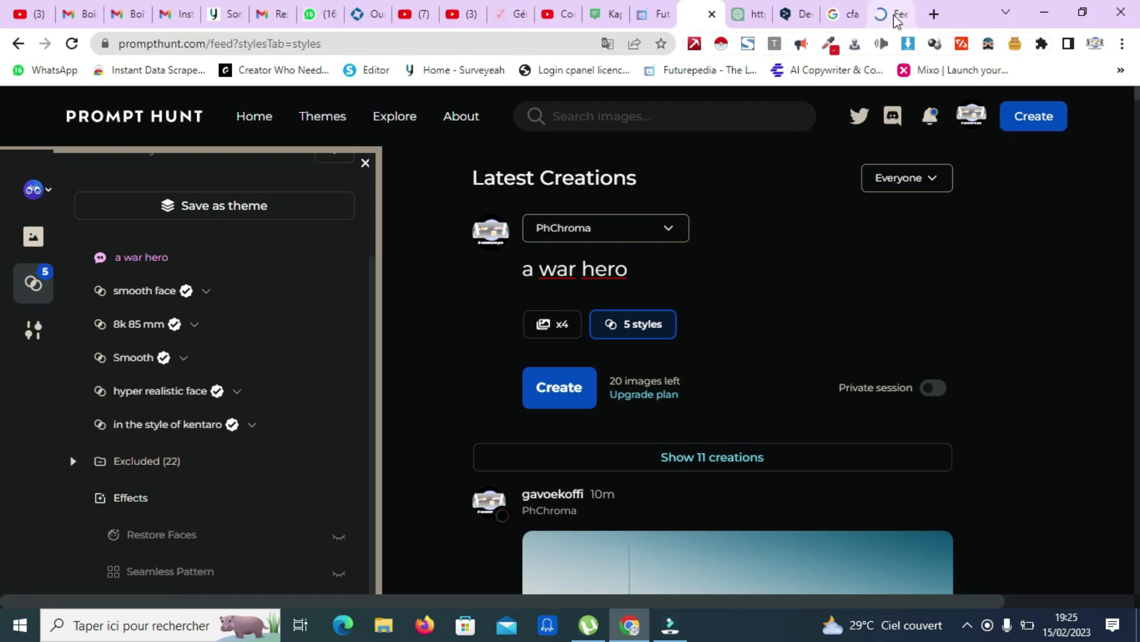
left_click(895, 19)
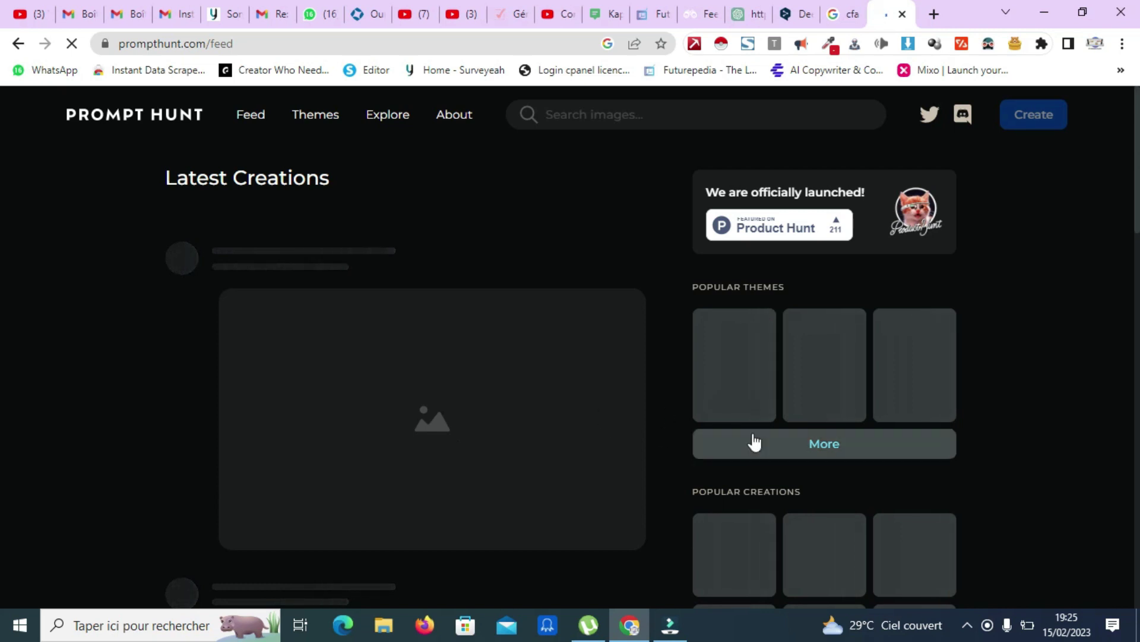
scroll(554, 517, "down", 8)
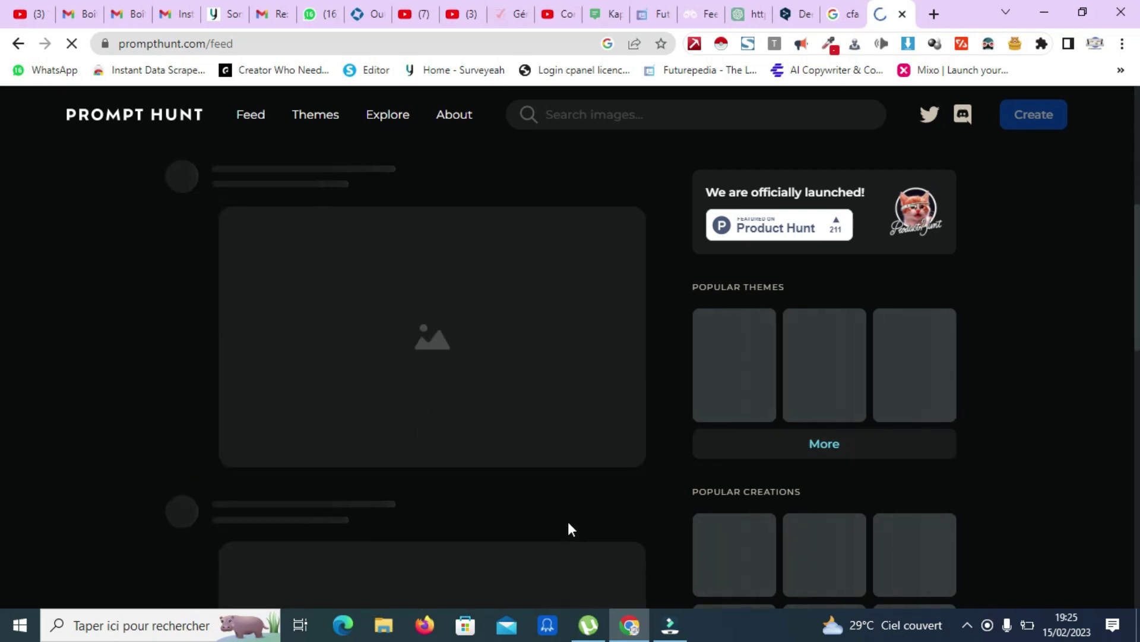
scroll(562, 516, "up", 8)
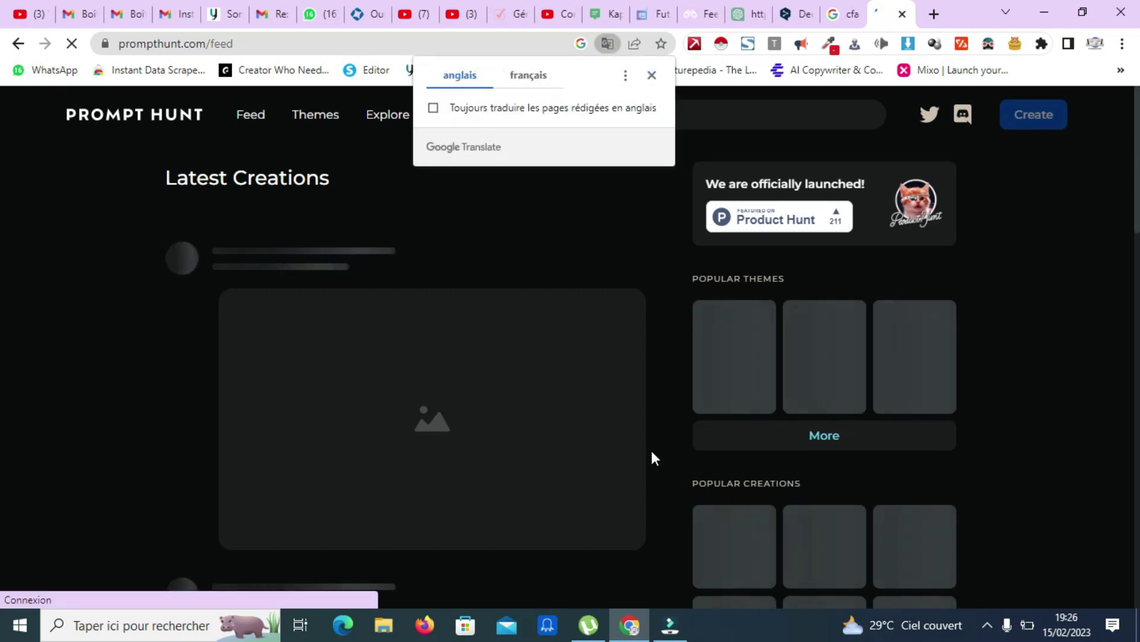
left_click(646, 76)
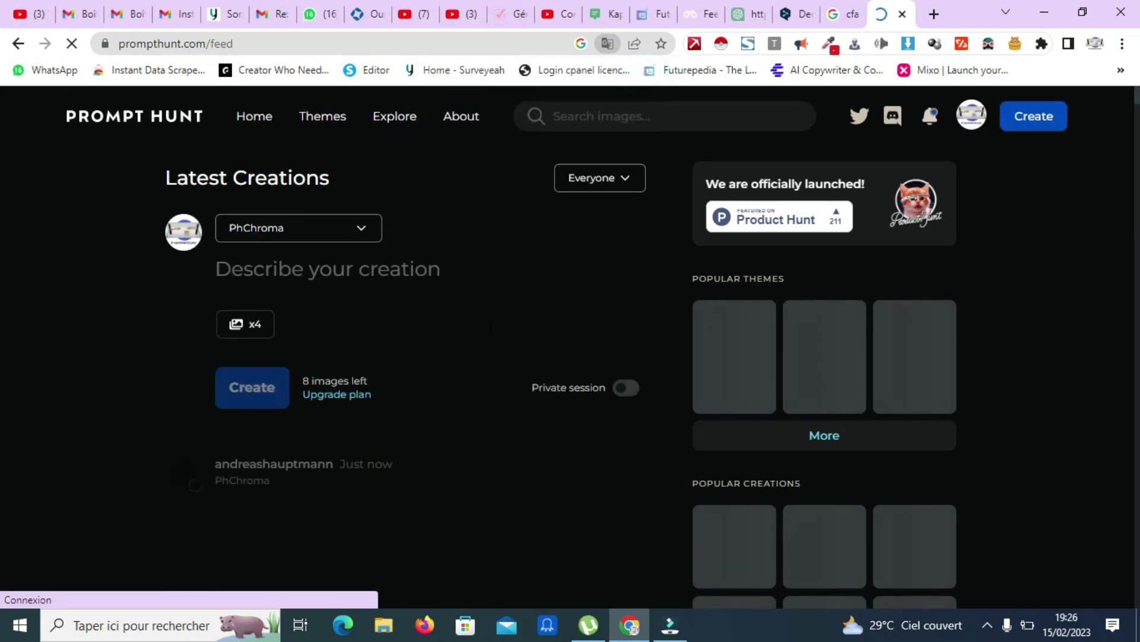
- Examine the community images and their prompts in the newly opened Latest Creations feed, including the vintage car pictures
scroll(475, 437, "down", 2)
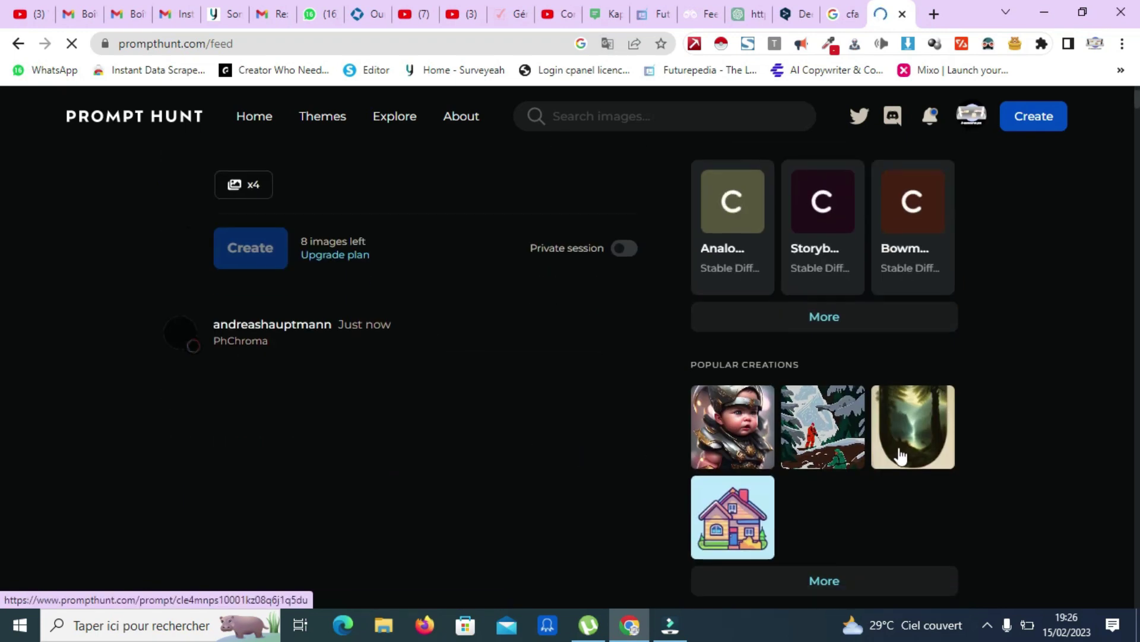
scroll(449, 446, "down", 4)
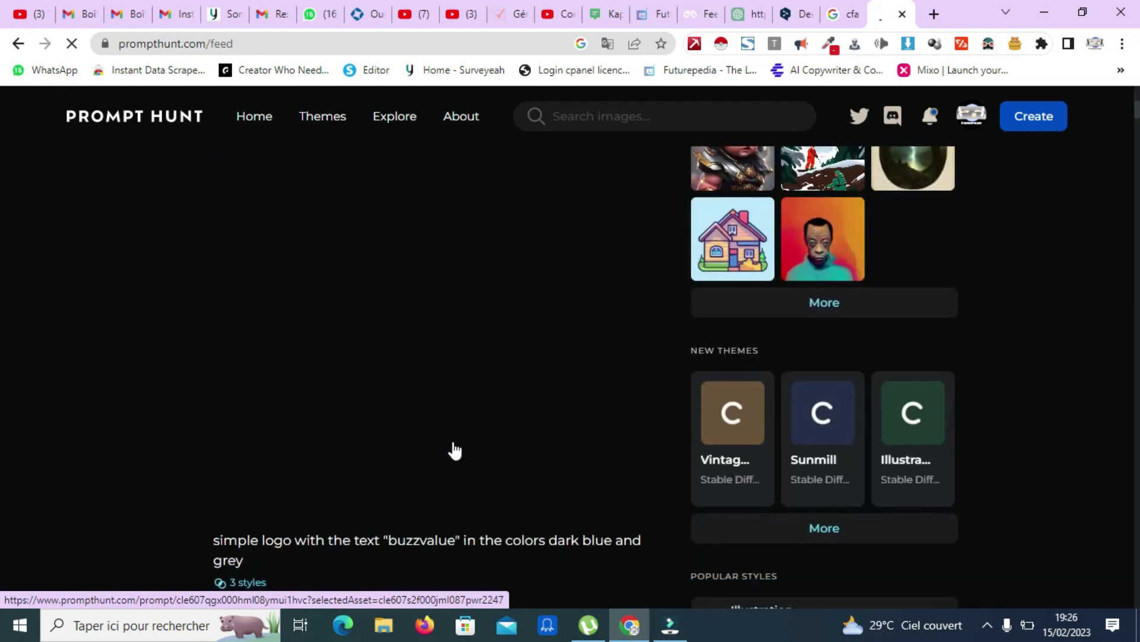
scroll(454, 451, "up", 4)
scroll(454, 452, "down", 5)
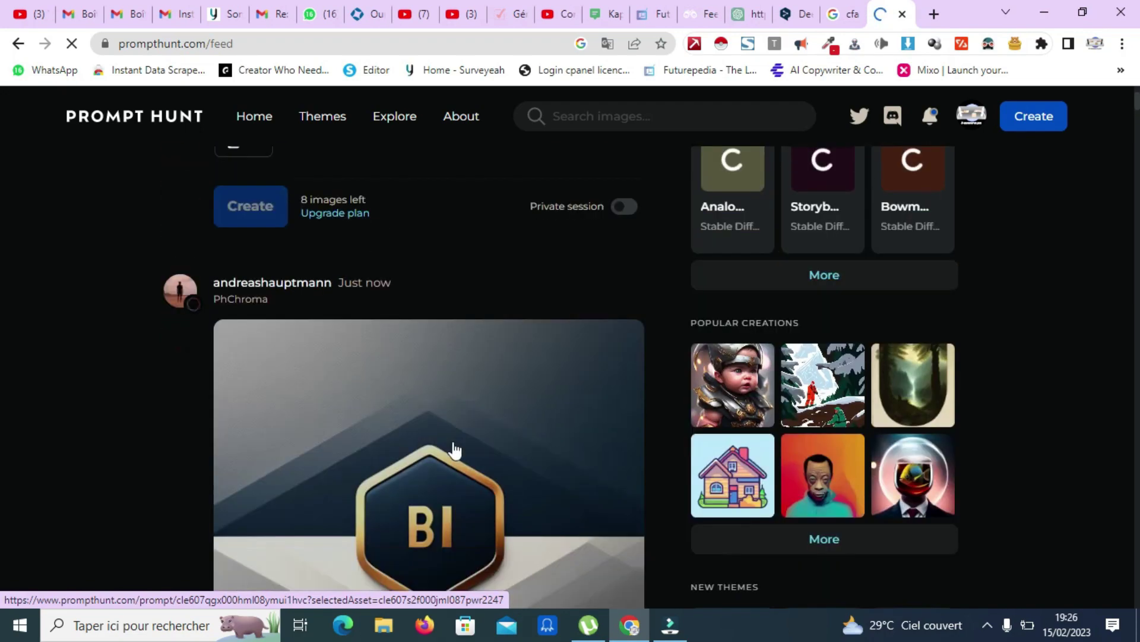
scroll(455, 367, "down", 15)
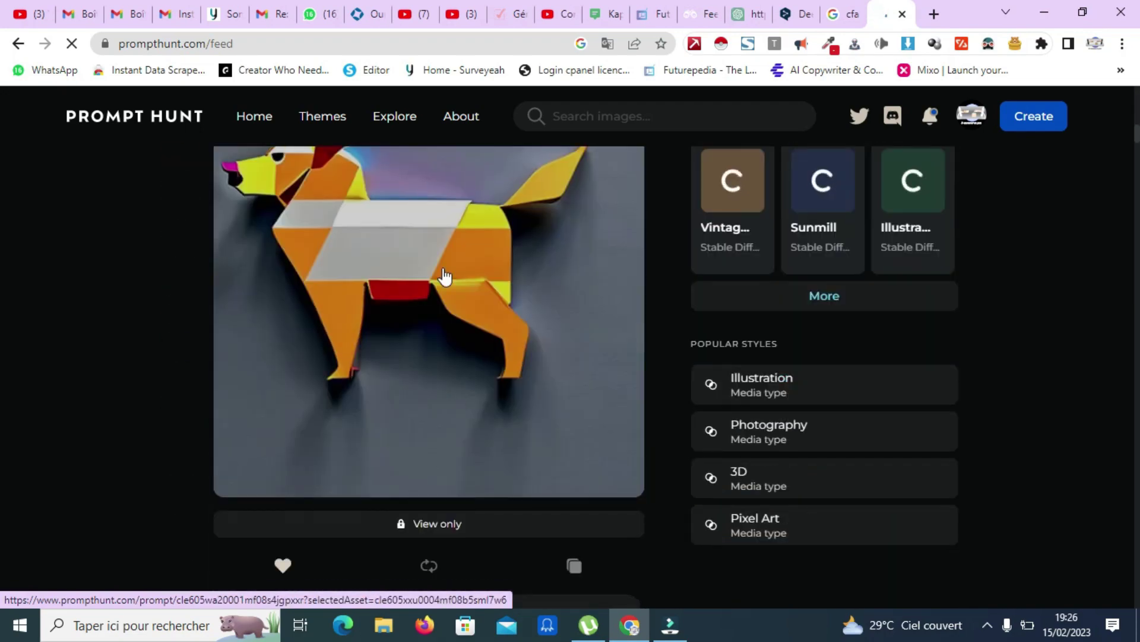
scroll(438, 304, "down", 20)
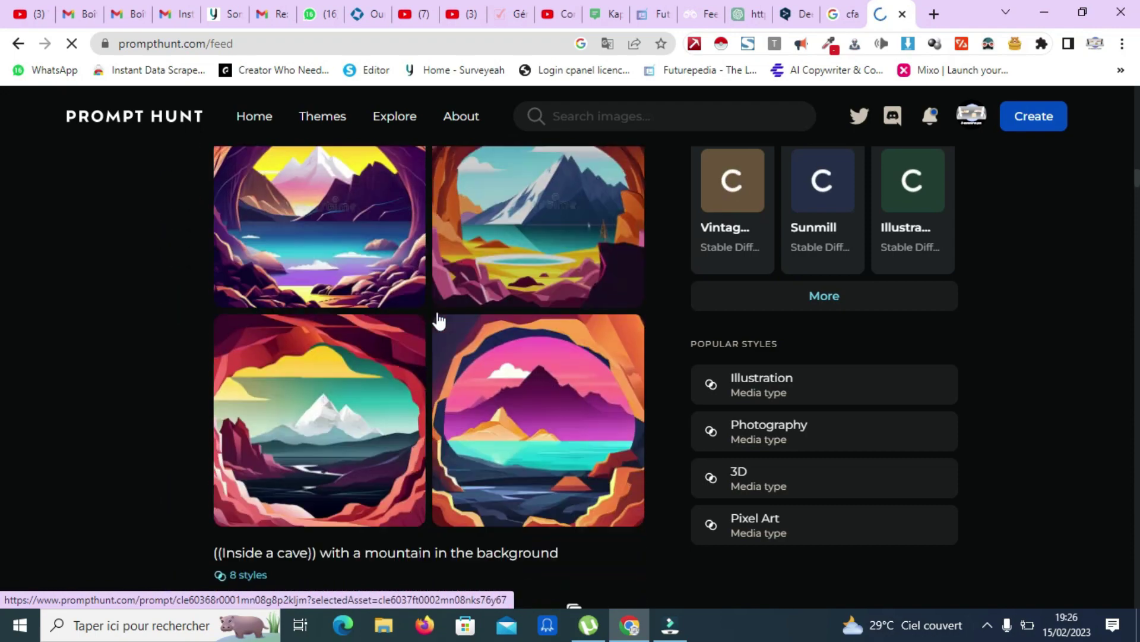
scroll(438, 321, "up", 10)
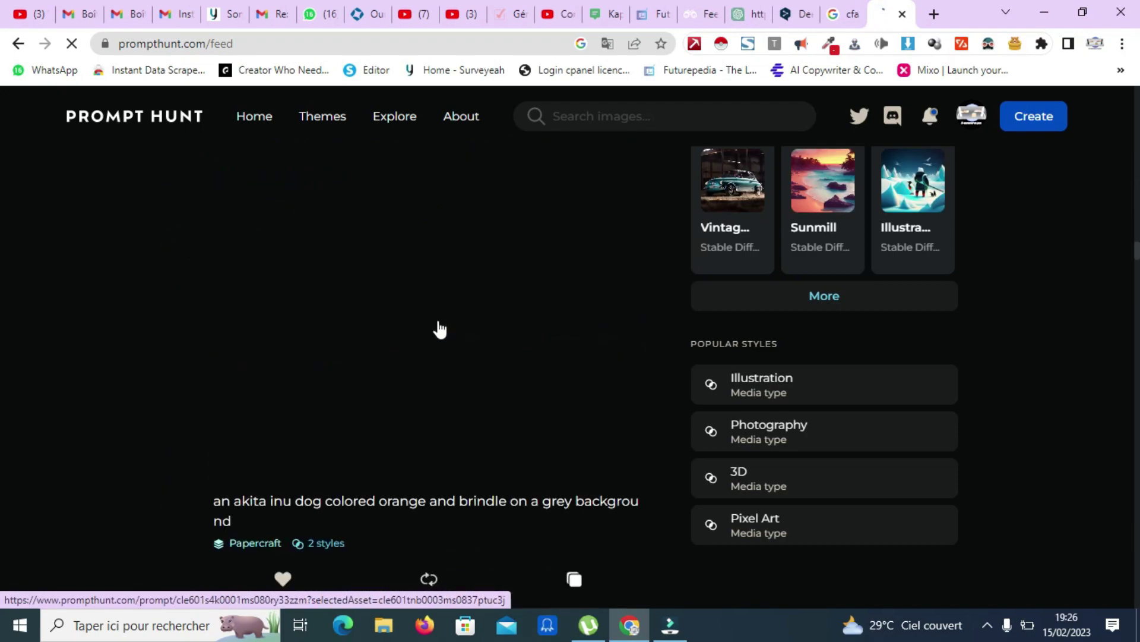
scroll(445, 375, "down", 12)
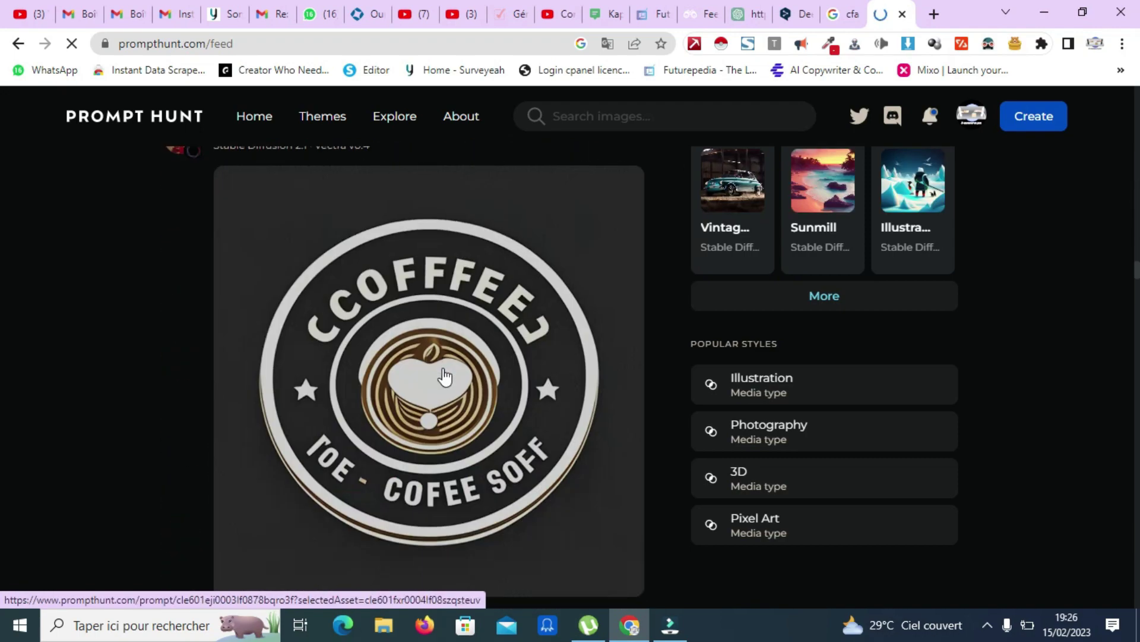
scroll(447, 380, "down", 8)
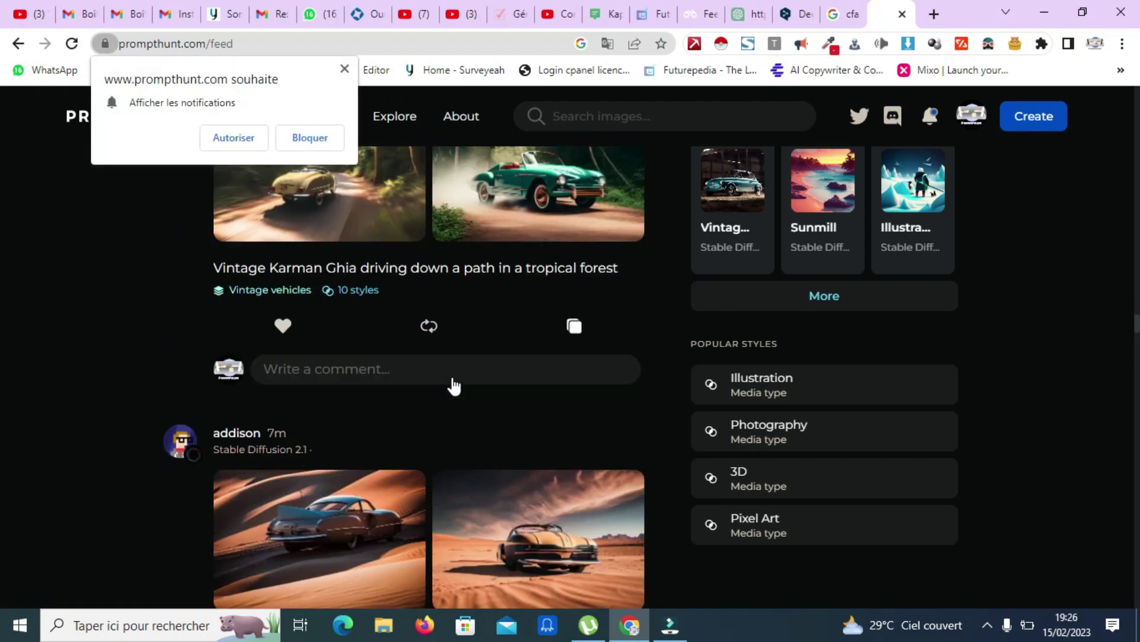
scroll(451, 378, "up", 5)
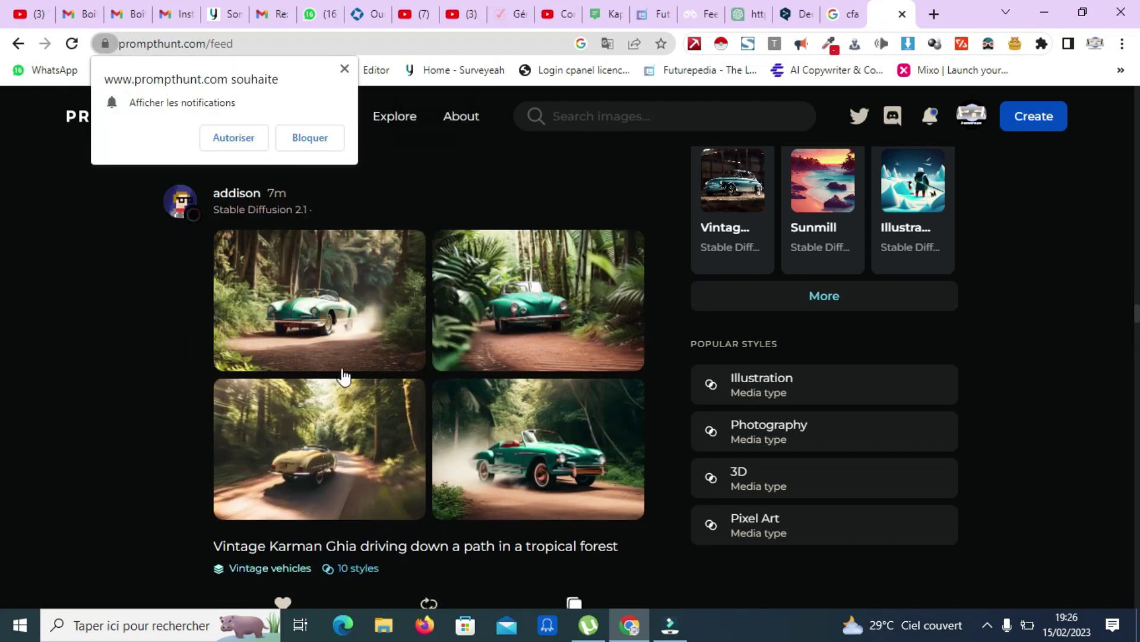
scroll(321, 350, "up", 2)
scroll(307, 343, "up", 1)
scroll(339, 422, "down", 14)
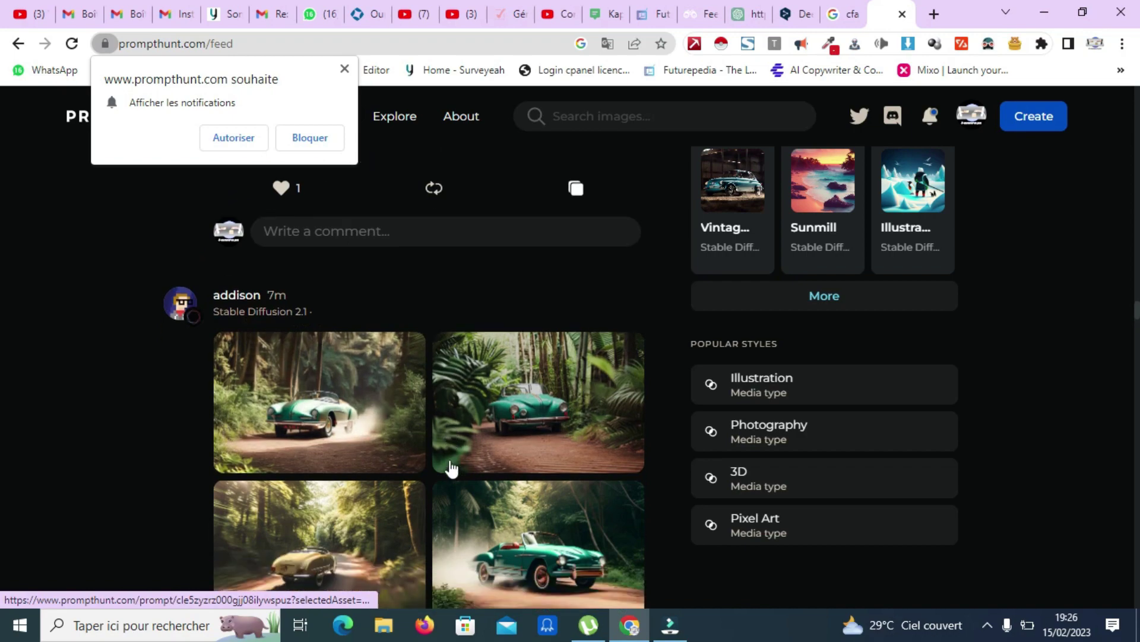
scroll(421, 346, "down", 18)
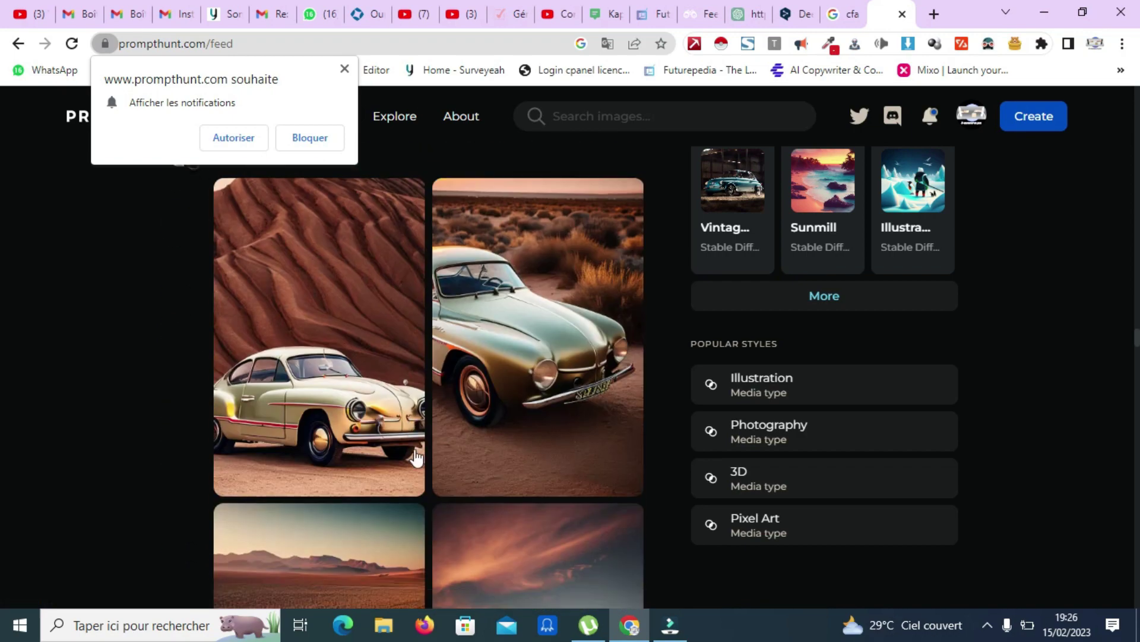
- Examine more community creations and their prompts further down the feed, including the modern boat, logo and mountain train images
scroll(431, 348, "down", 10)
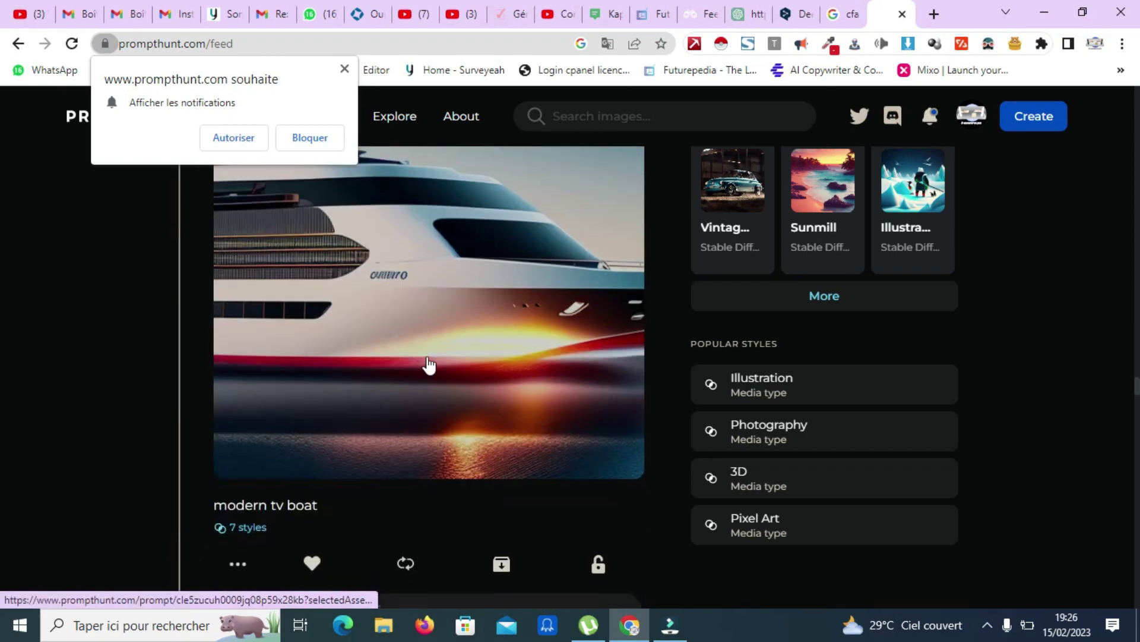
scroll(481, 359, "up", 3)
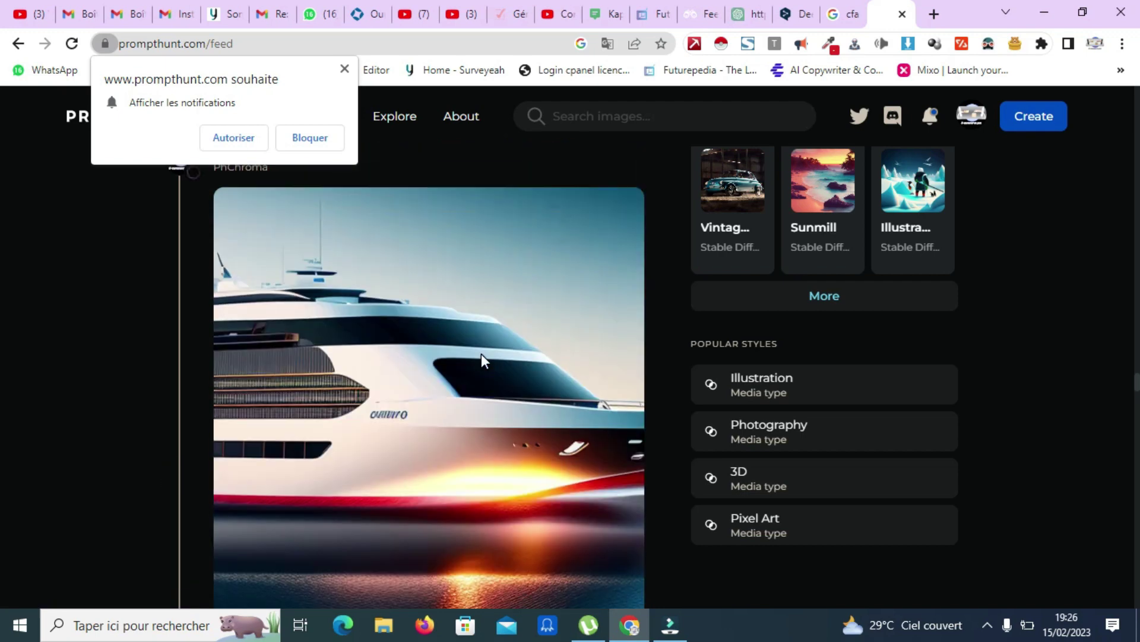
scroll(483, 359, "down", 7)
scroll(387, 375, "up", 2)
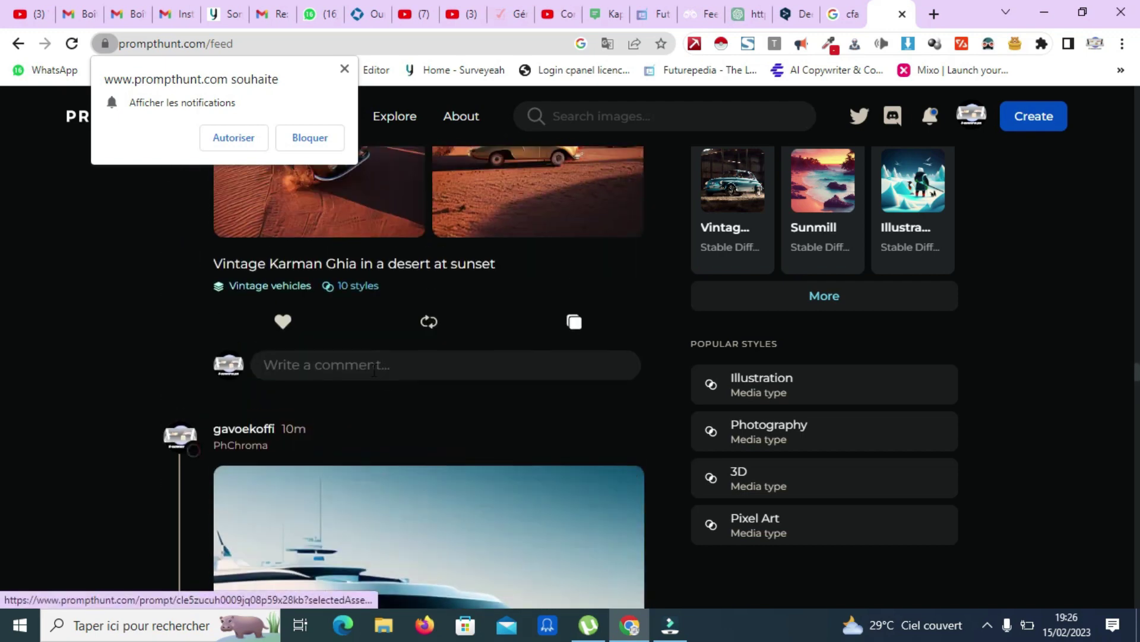
scroll(376, 378, "down", 6)
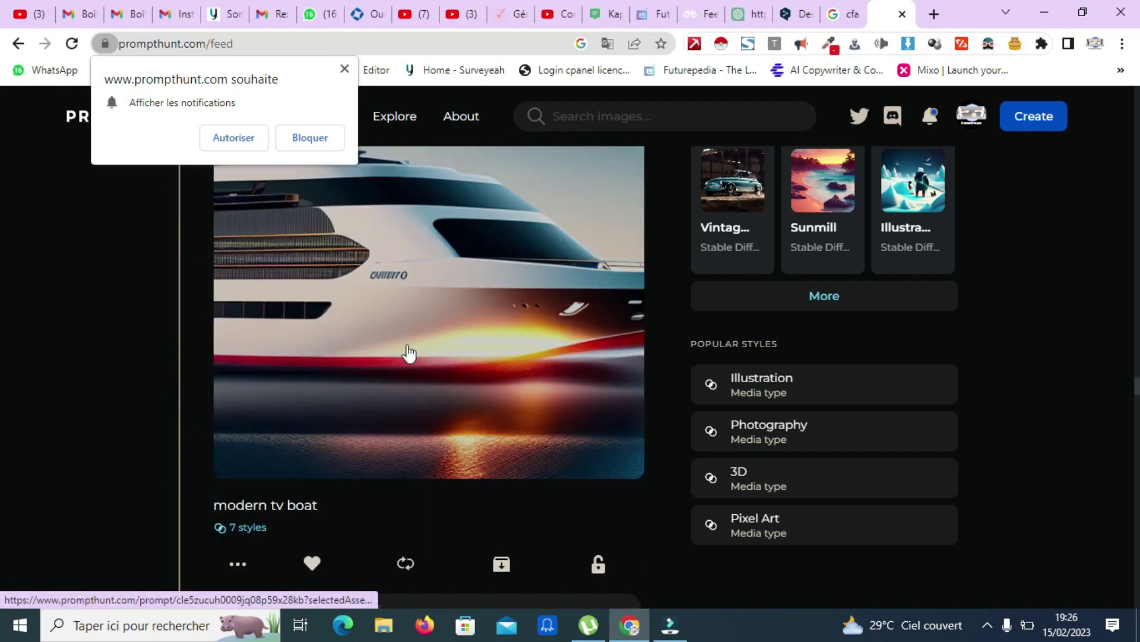
scroll(425, 321, "down", 20)
scroll(416, 399, "down", 12)
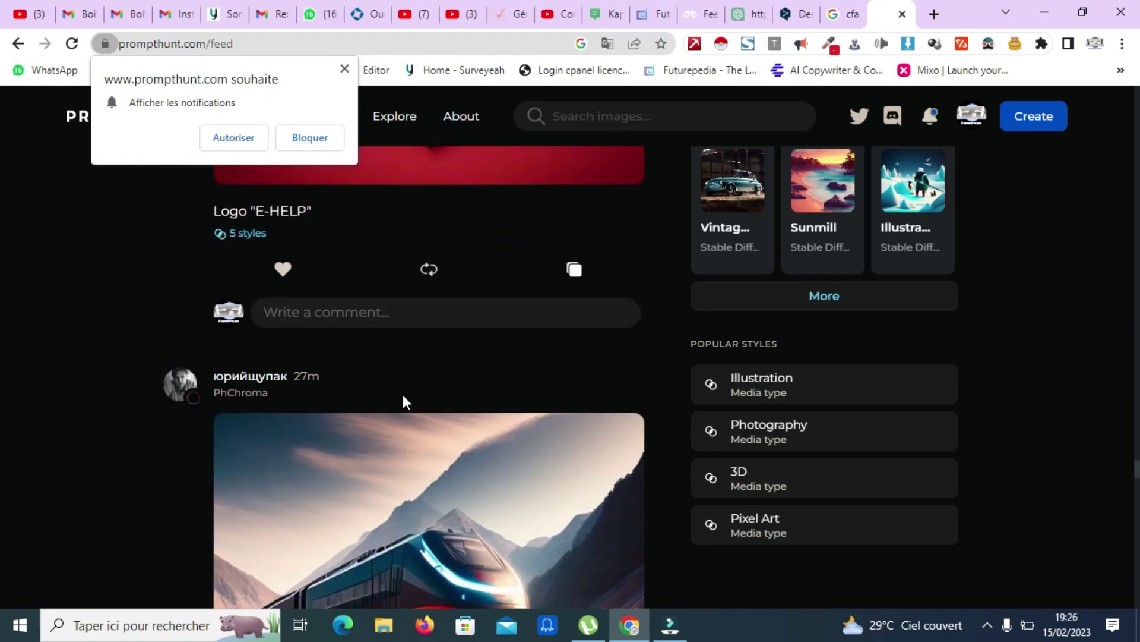
scroll(403, 395, "down", 10)
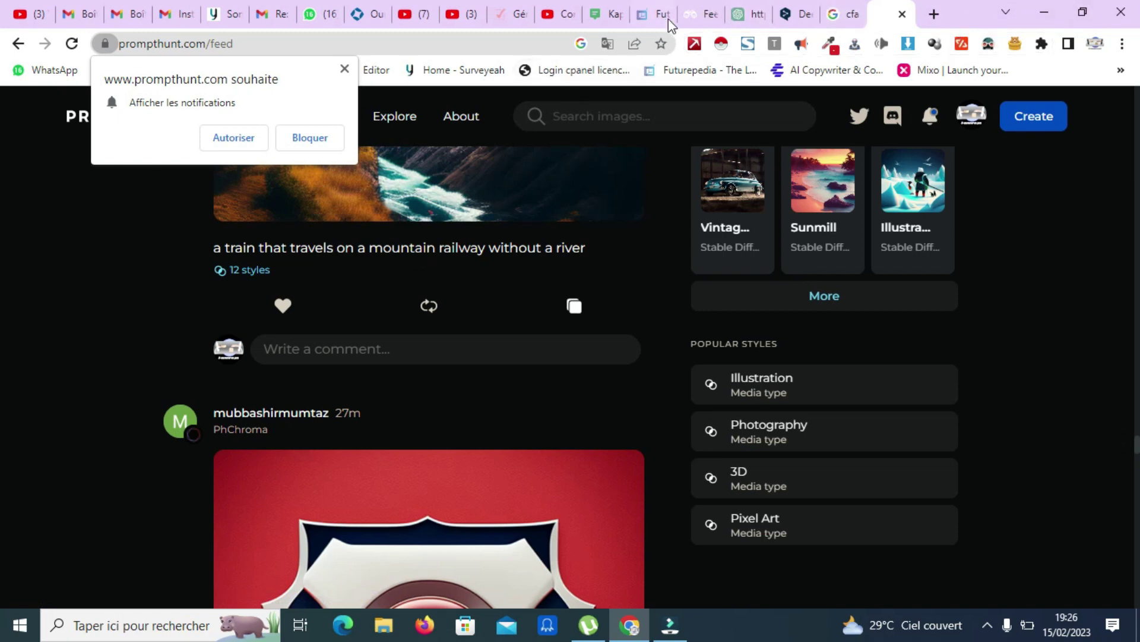
- Show the "a war hero" prompt in the other Prompt Hunt tab and compare it with its French source text in DeepL
left_click(686, 18)
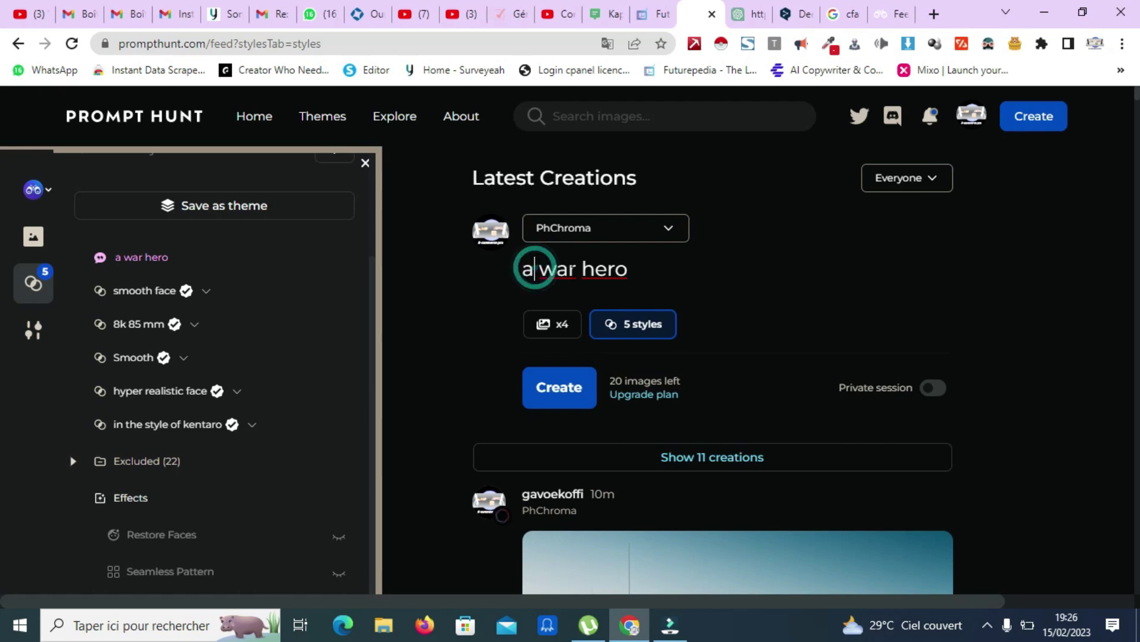
triple_click(584, 267)
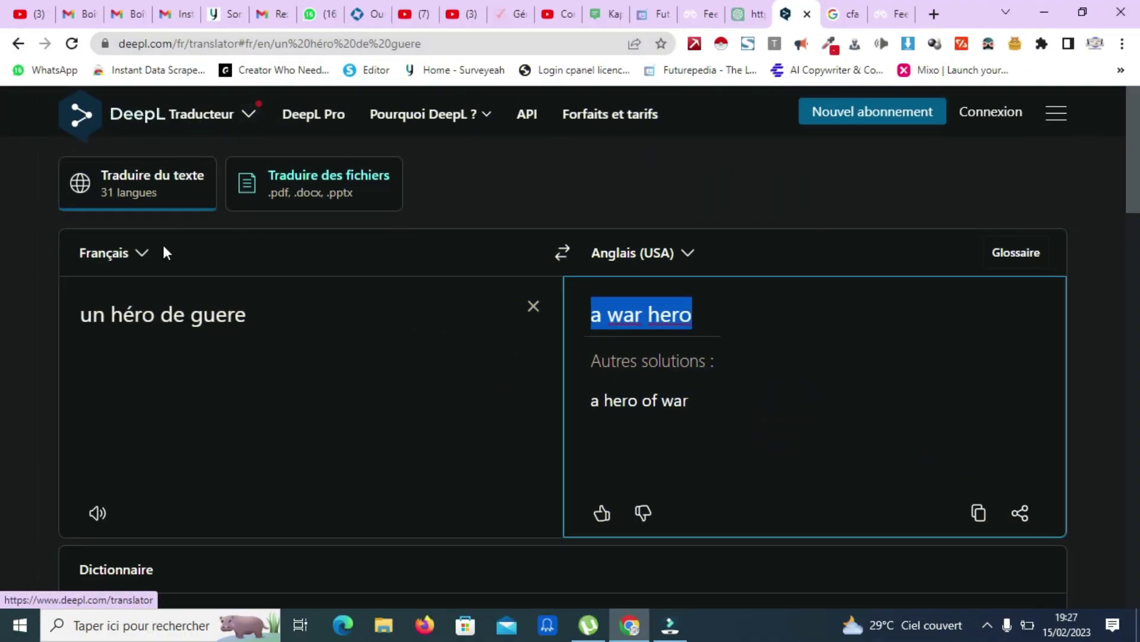
left_click(252, 334)
triple_click(272, 324)
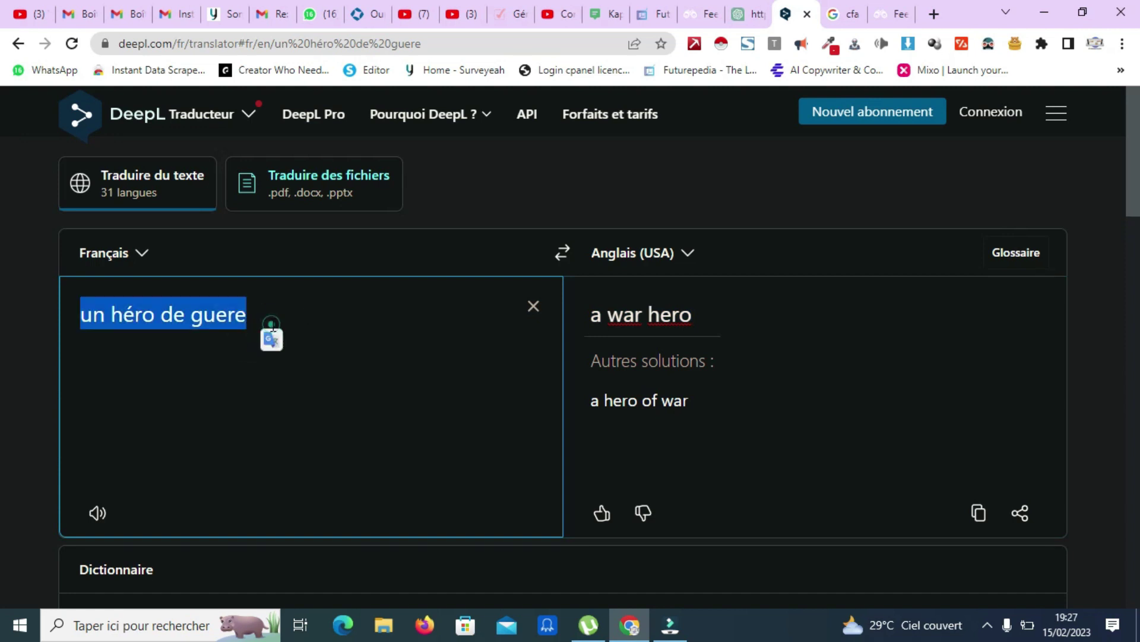
left_click(670, 313)
left_click(644, 314)
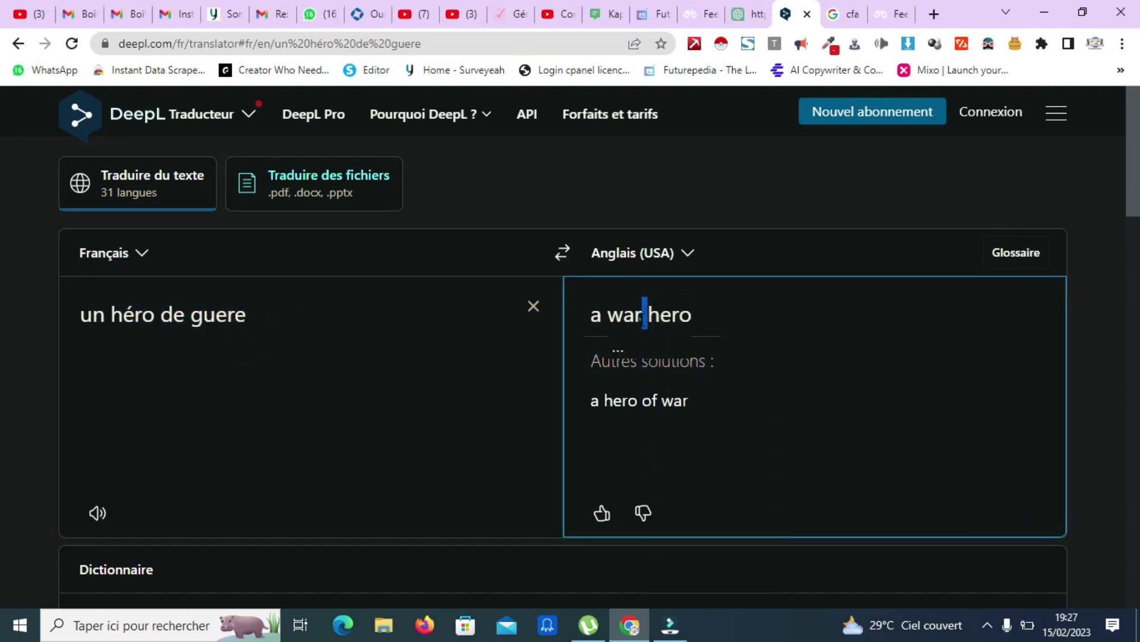
triple_click(644, 313)
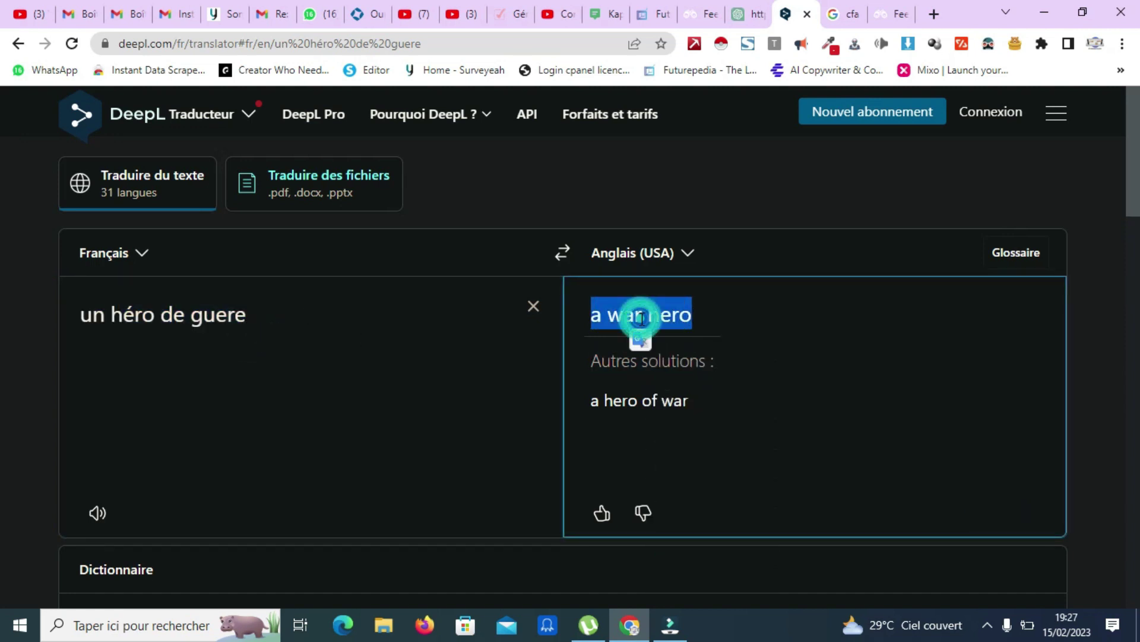
- Return to Prompt Hunt and generate images from the prompt "a war hero" with the PhChroma model and the five selected styles
left_click(684, 14)
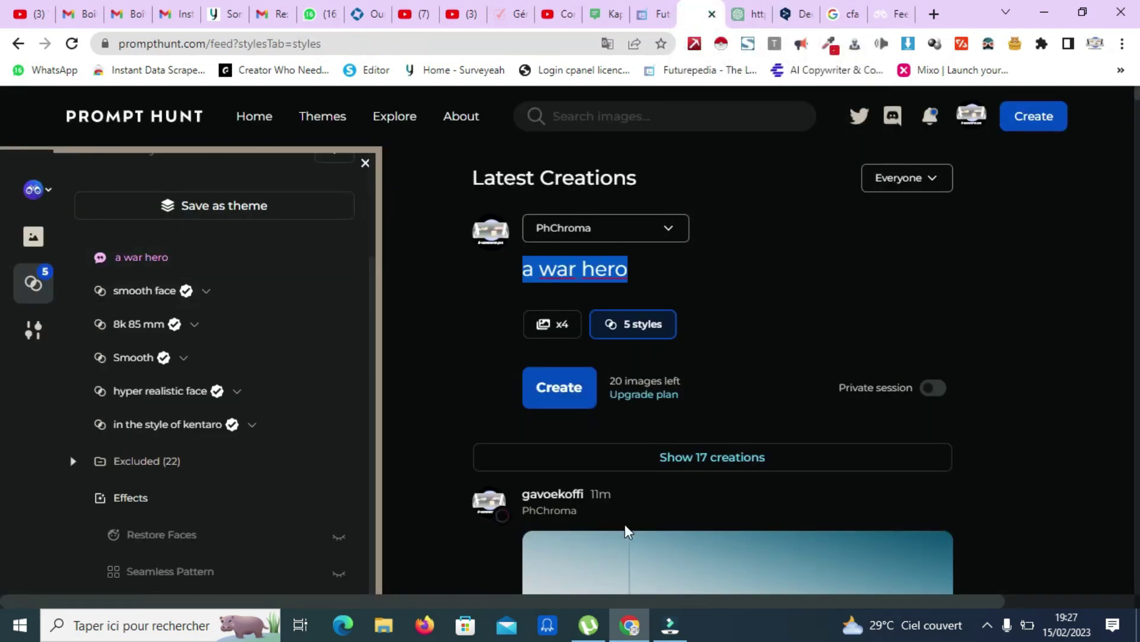
scroll(565, 408, "down", 2)
scroll(586, 333, "up", 2)
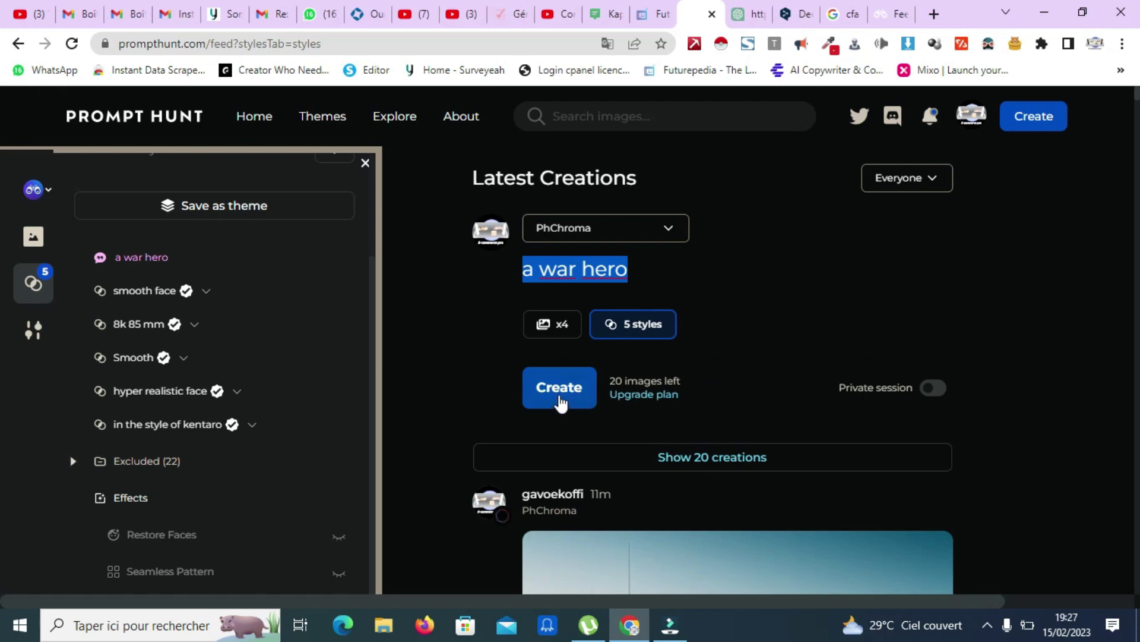
left_click(580, 273)
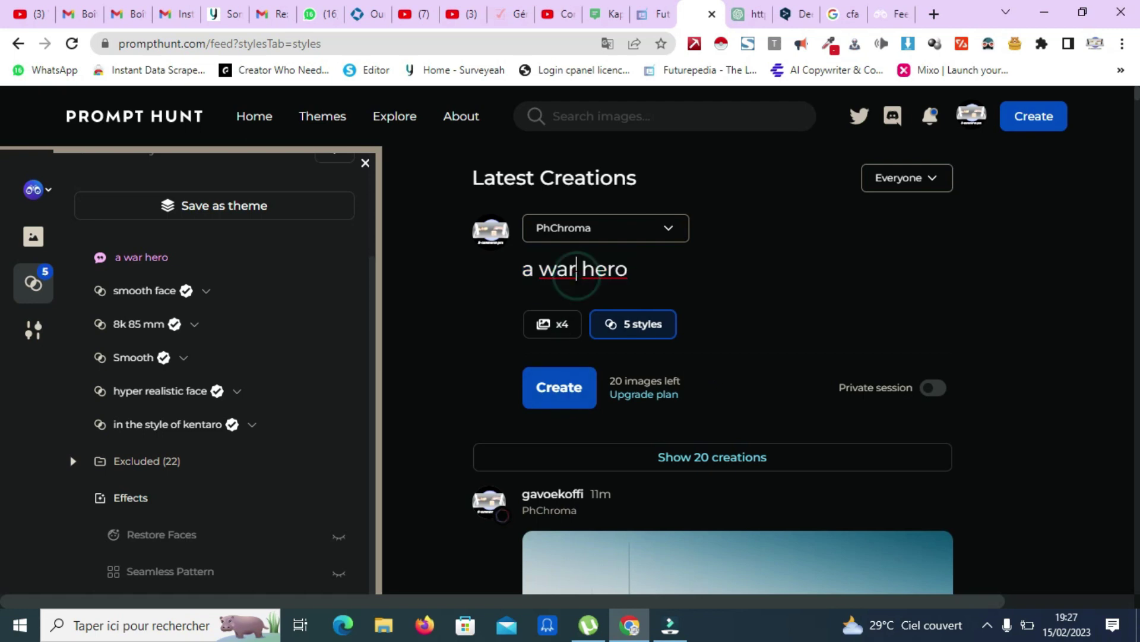
left_click(567, 395)
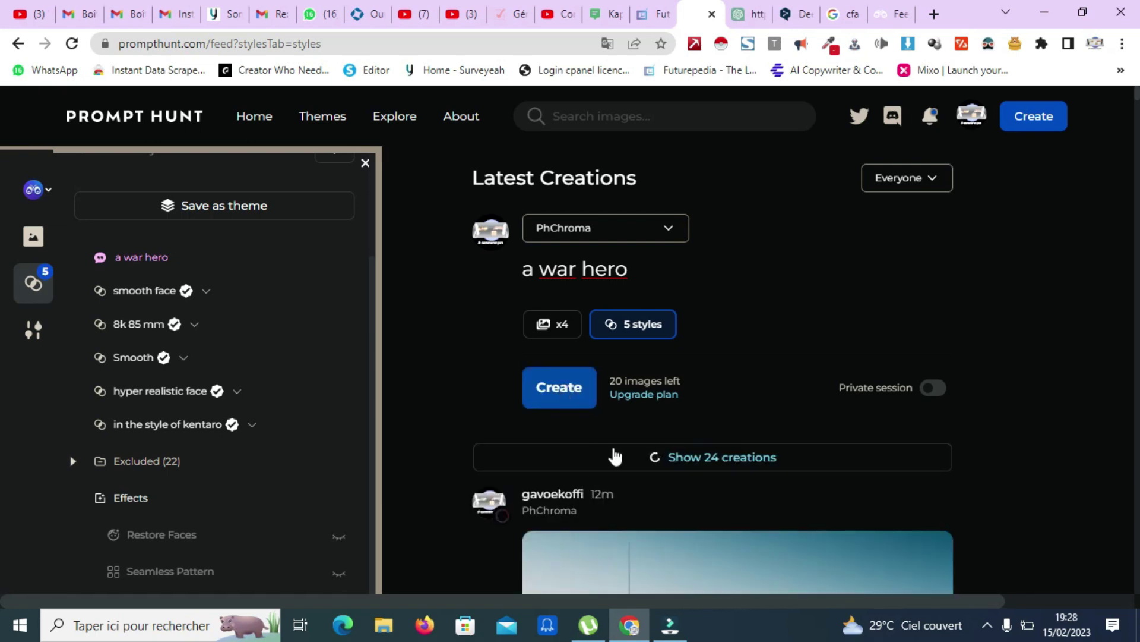
- Check the new creation's progress and review the styles and effects applied to the war hero prompt
scroll(597, 457, "down", 4)
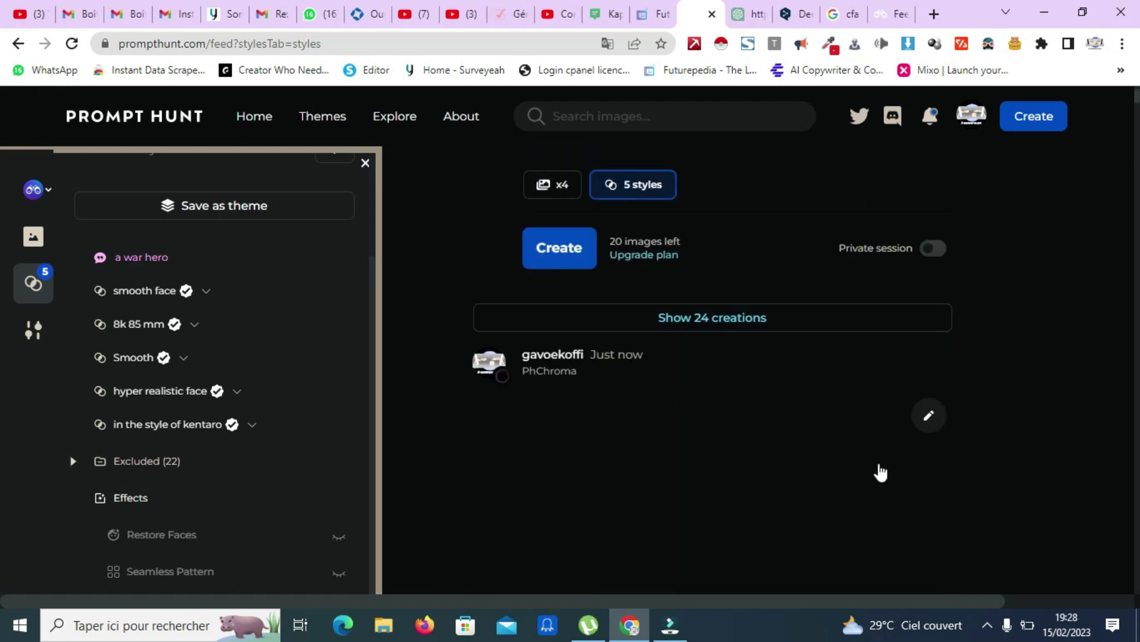
scroll(494, 382, "up", 2)
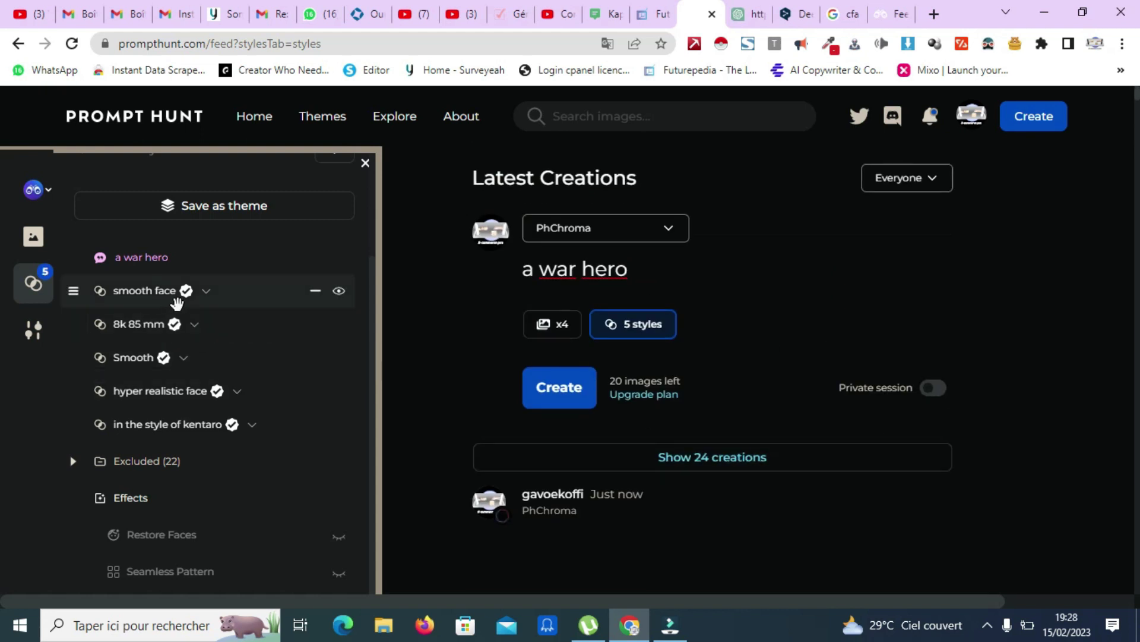
scroll(178, 303, "up", 3)
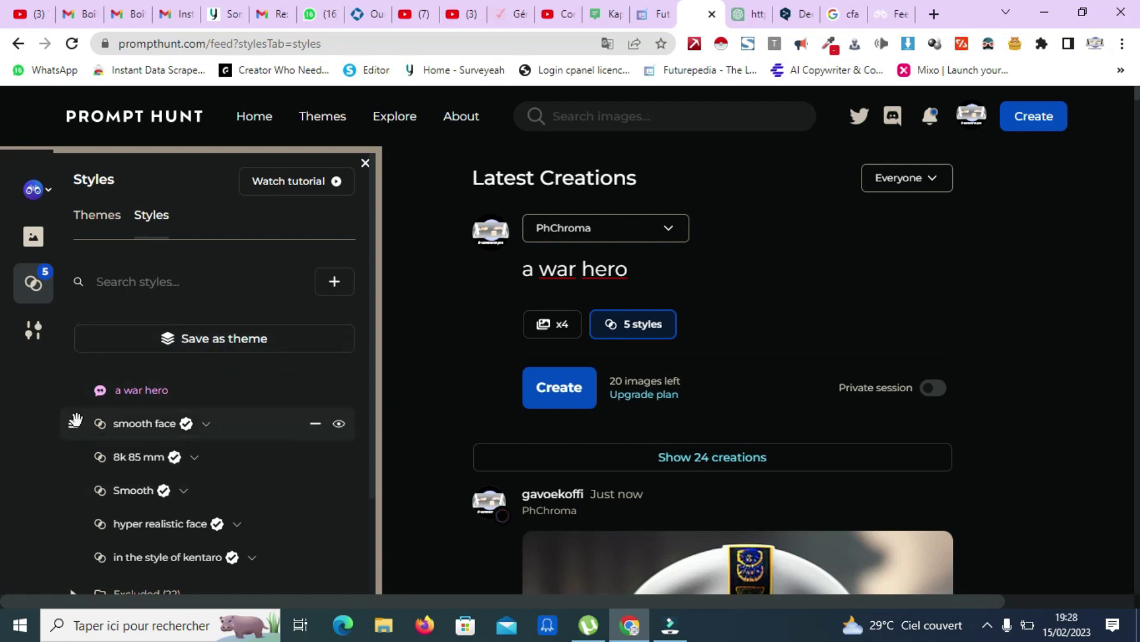
scroll(181, 431, "down", 3)
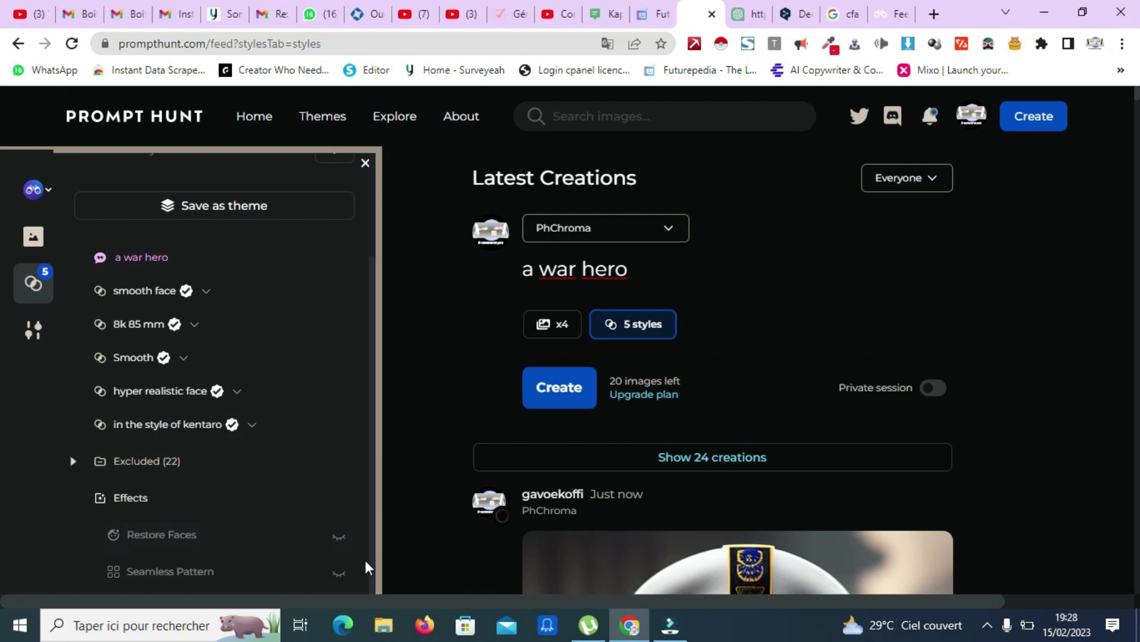
- Open the generated war hero portrait, examine it and the actions available for it, and return to the start of the feed
scroll(957, 468, "down", 7)
scroll(742, 428, "up", 2)
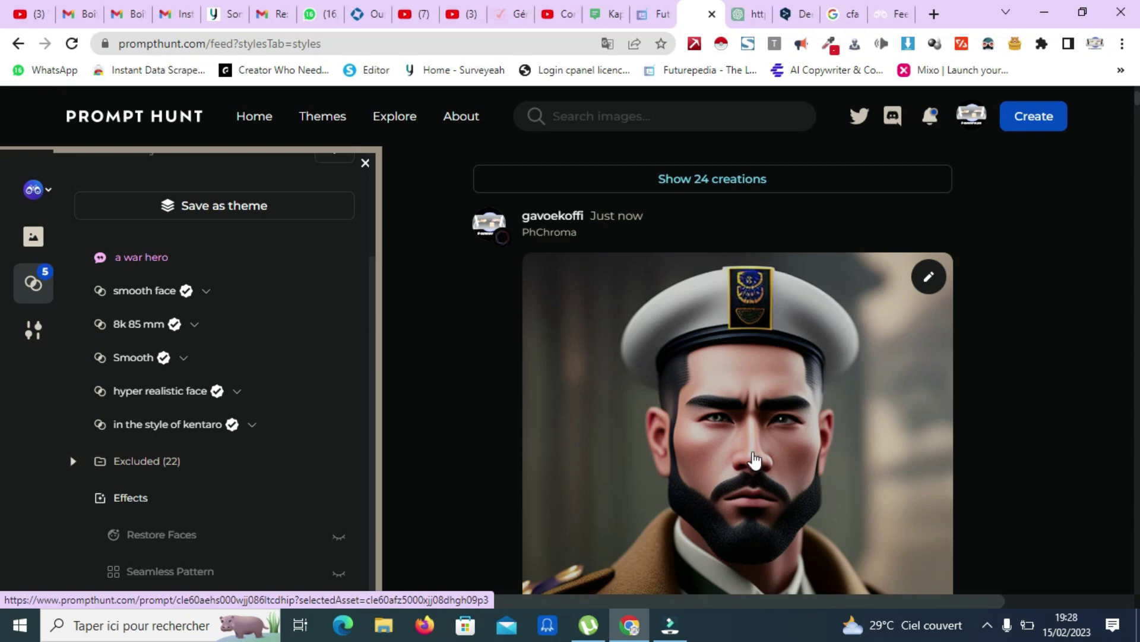
left_click(756, 461)
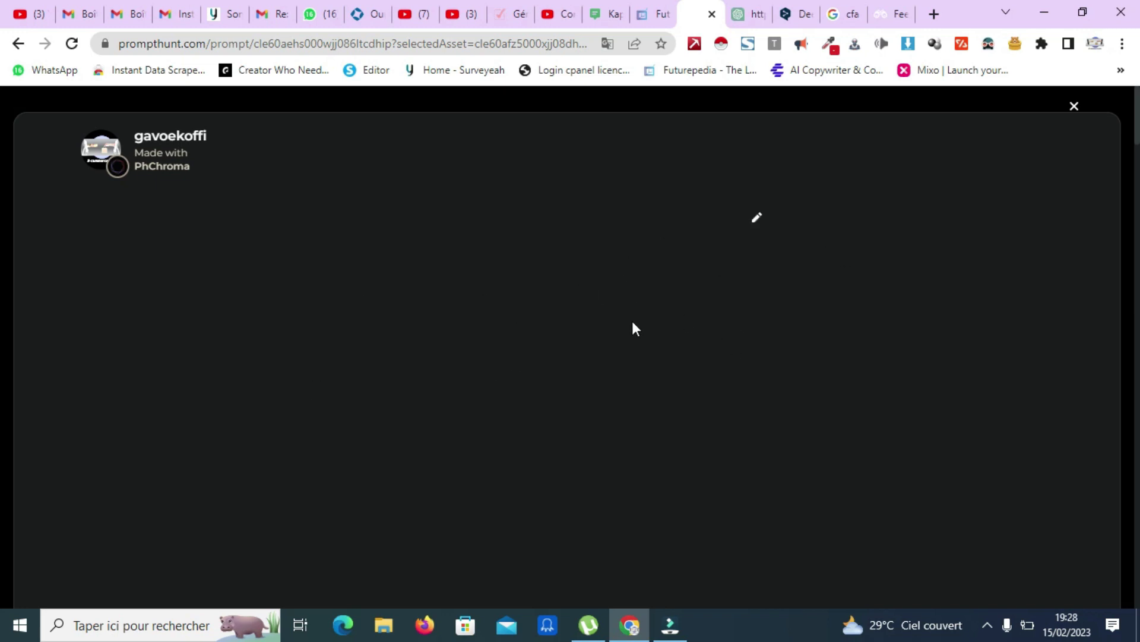
scroll(554, 409, "down", 3)
scroll(597, 404, "up", 3)
scroll(598, 402, "down", 3)
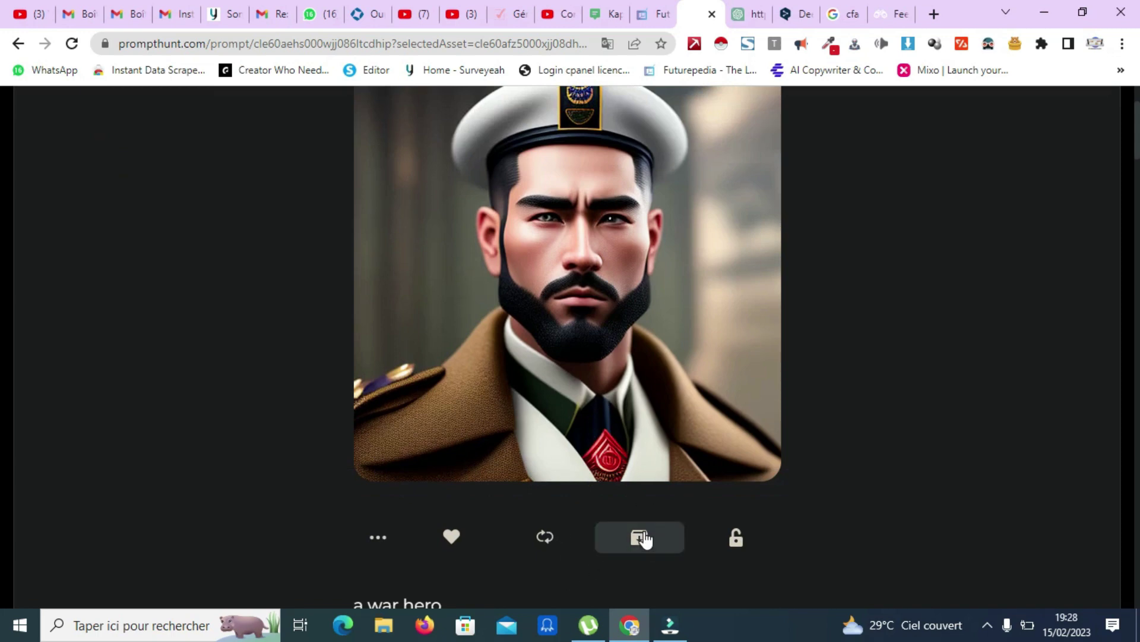
scroll(621, 387, "up", 3)
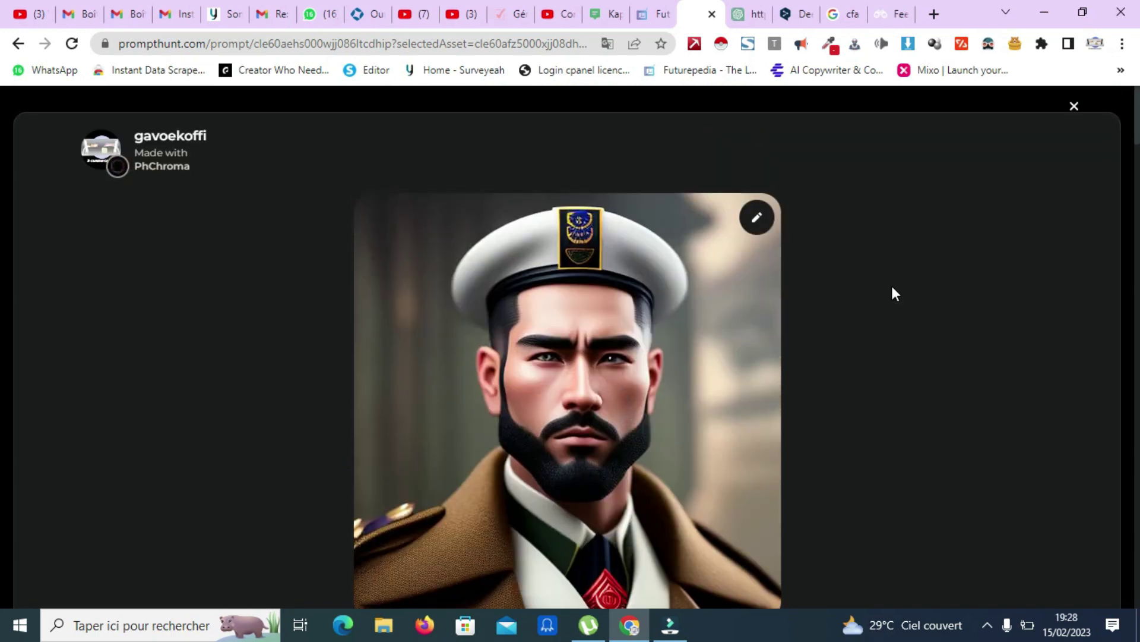
left_click(1074, 107)
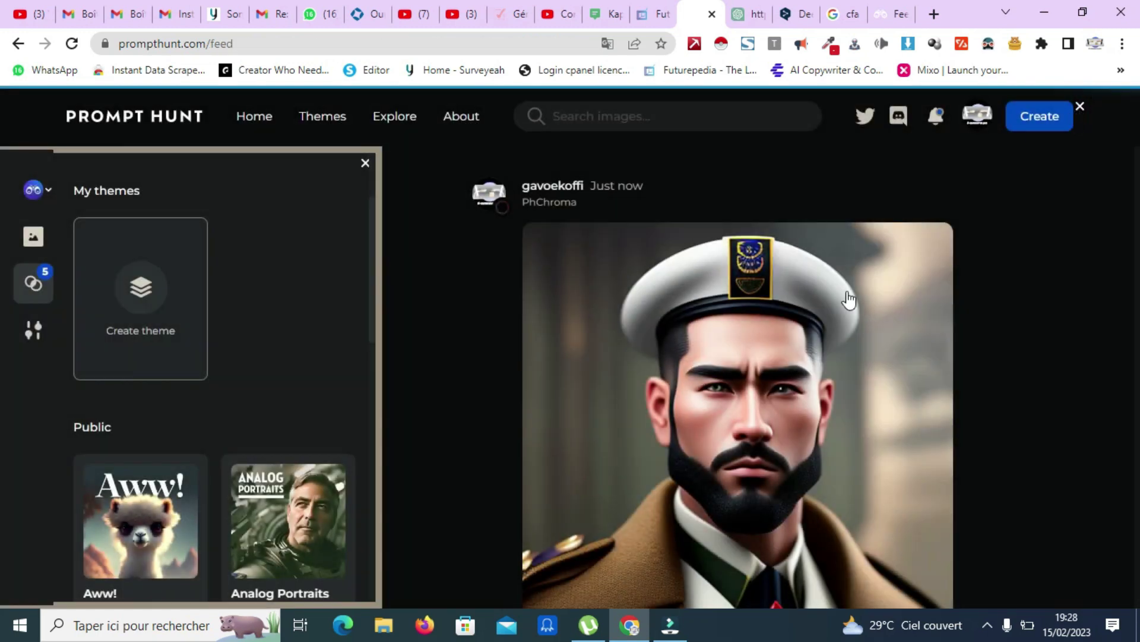
scroll(810, 369, "down", 5)
scroll(810, 369, "up", 9)
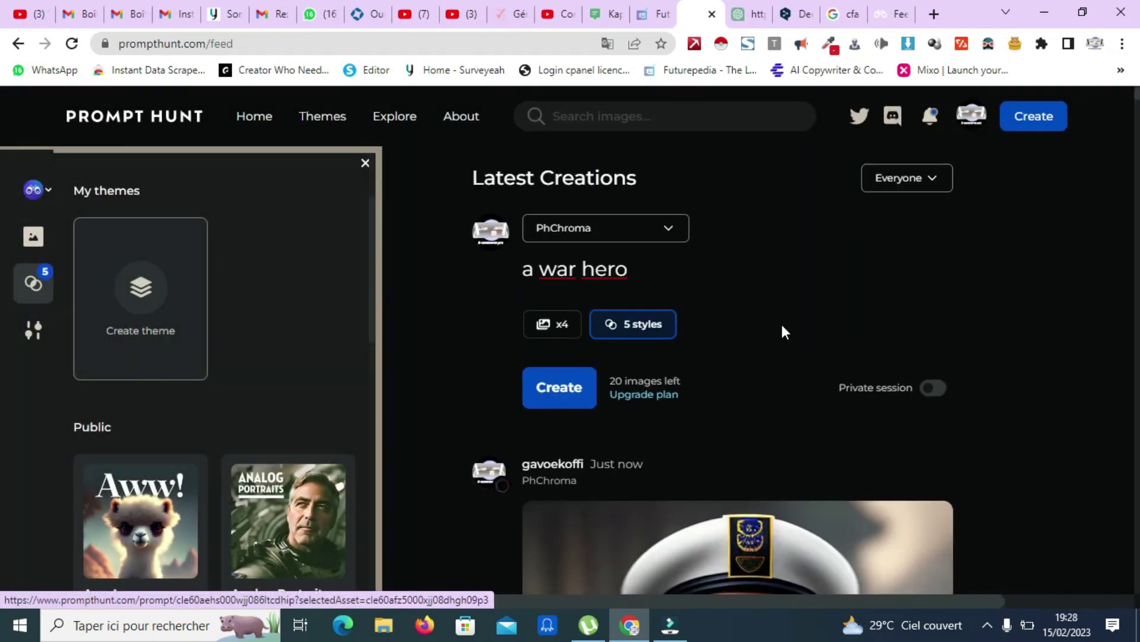
- Switch to DeepL, clear the previous text and translate "un site web de fast food" from French into English
left_click(794, 14)
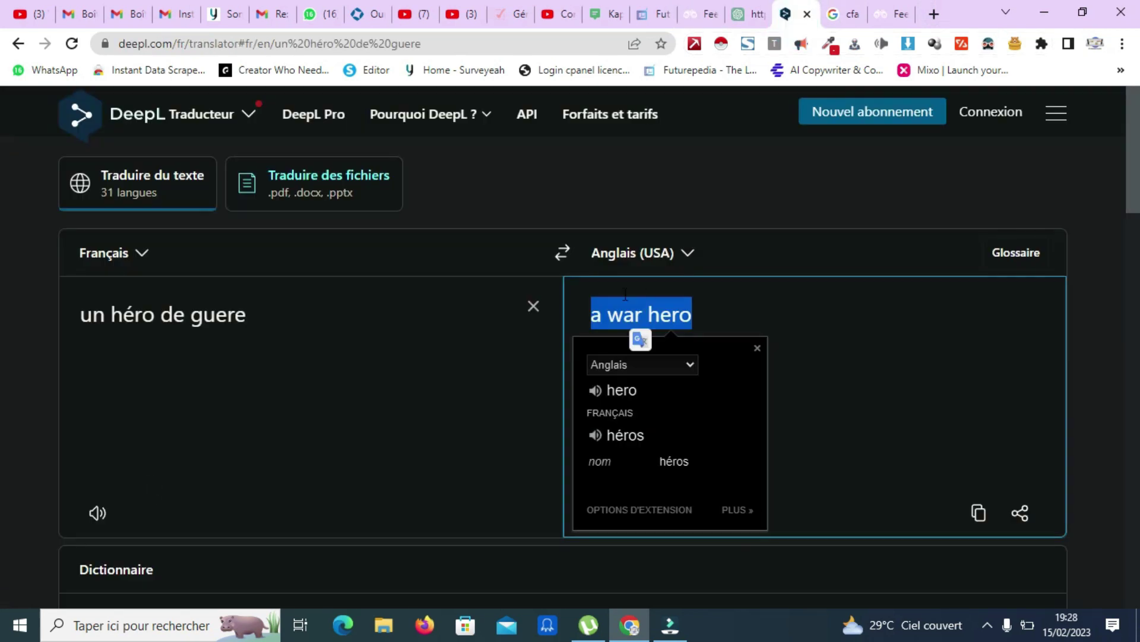
left_click(532, 306)
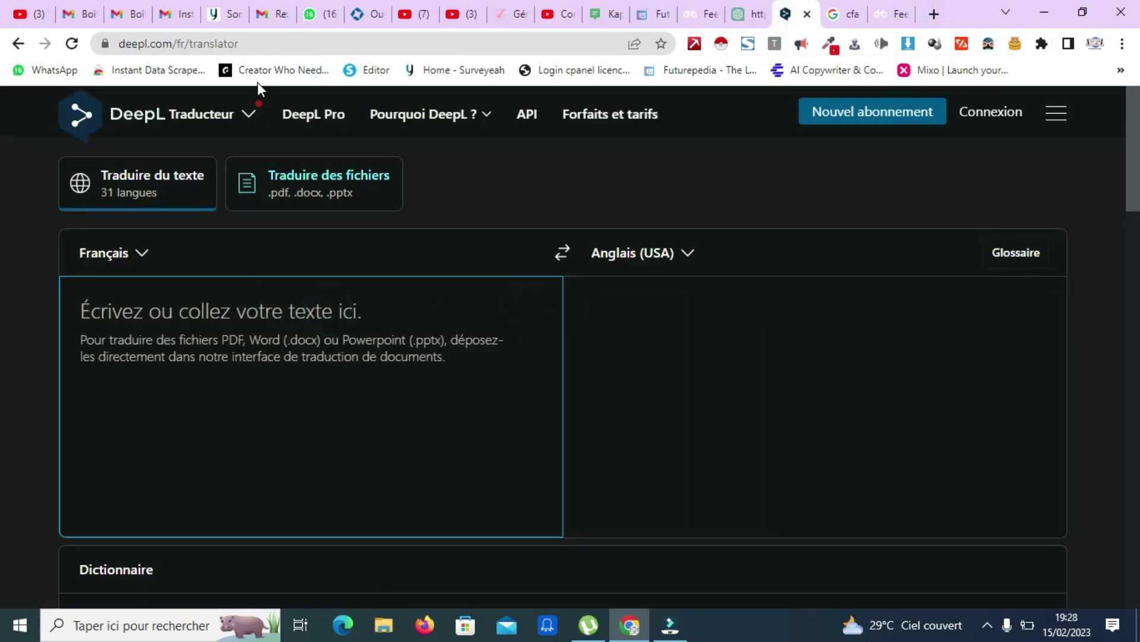
left_click(277, 342)
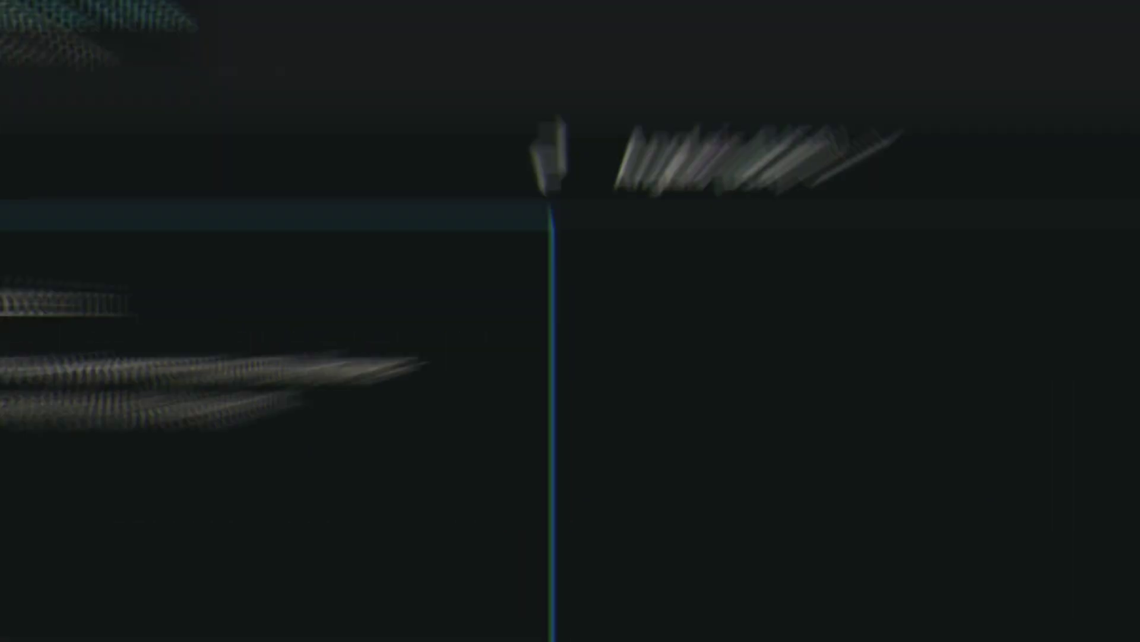
type("u")
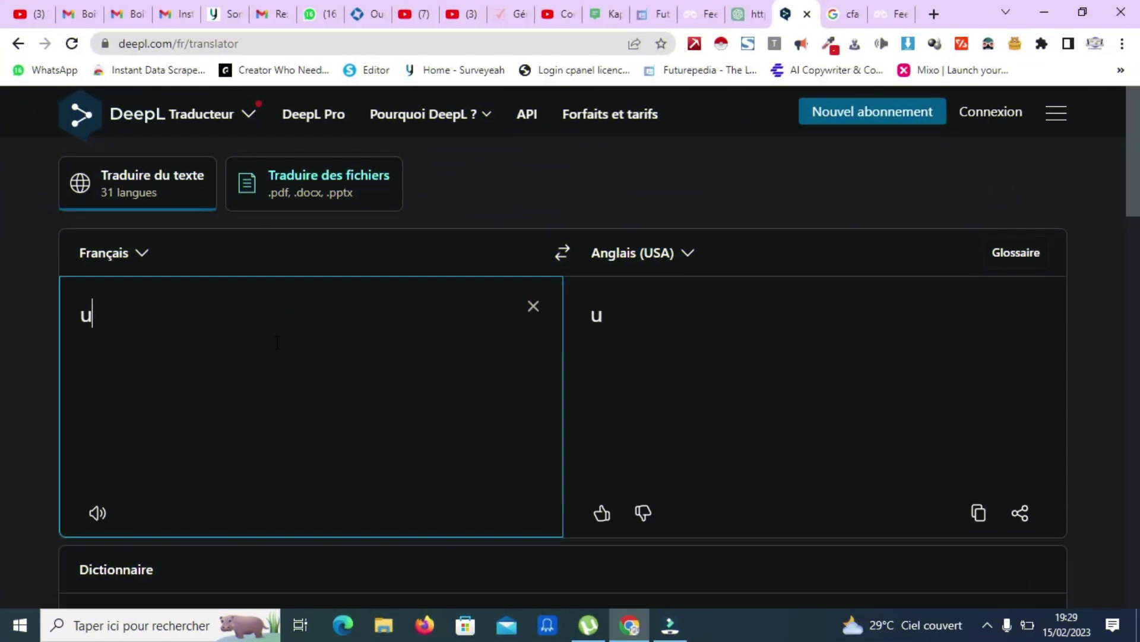
type("n si")
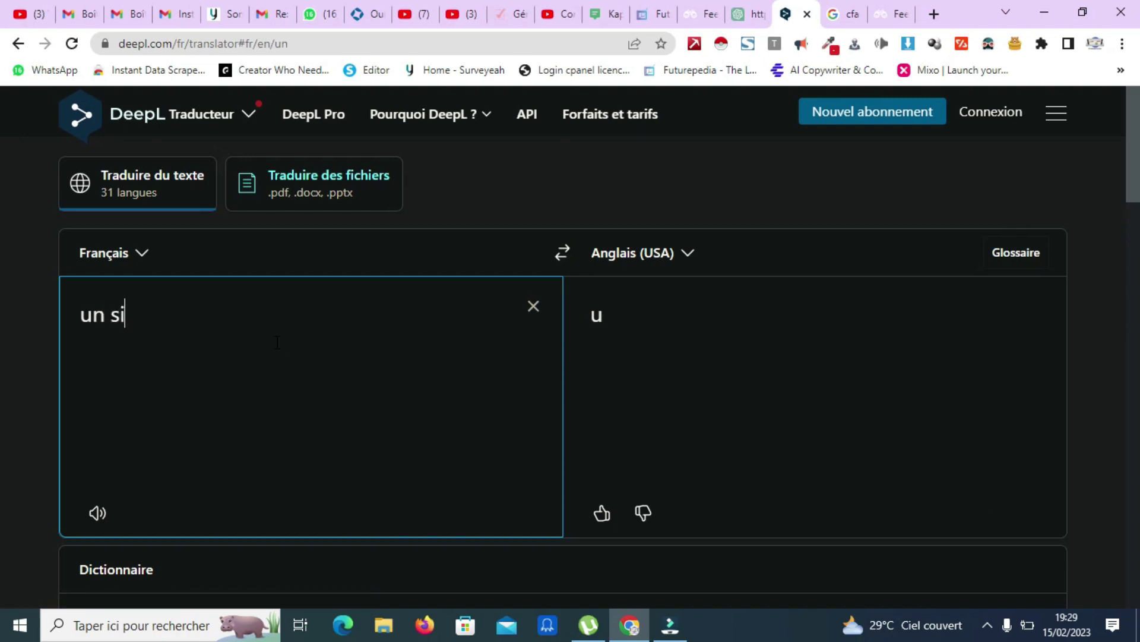
type("te ")
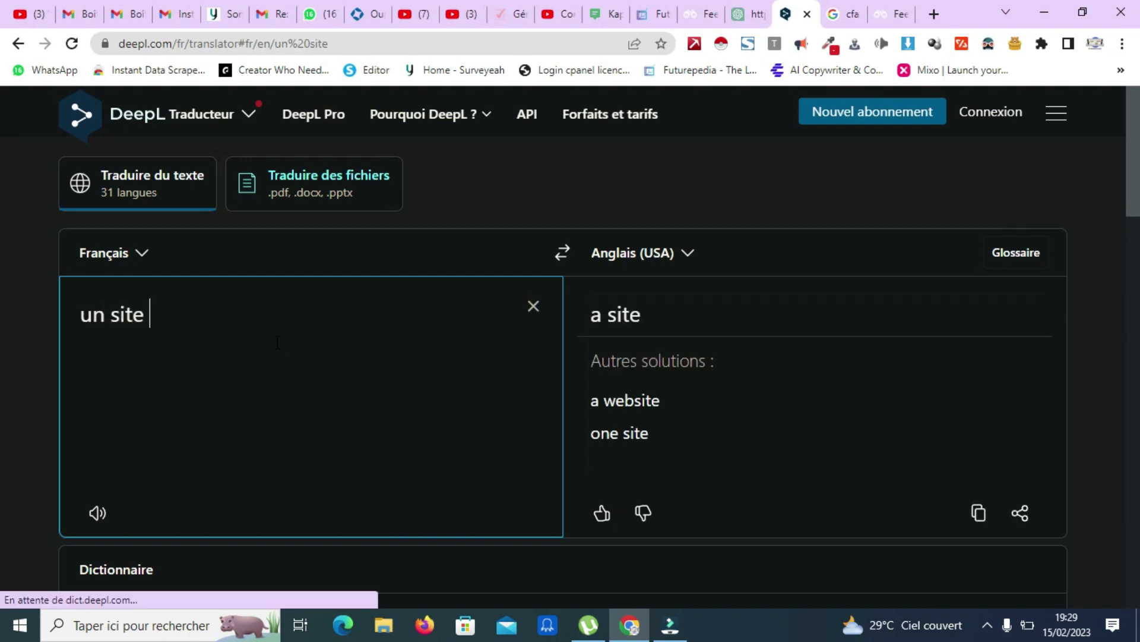
type("web de f")
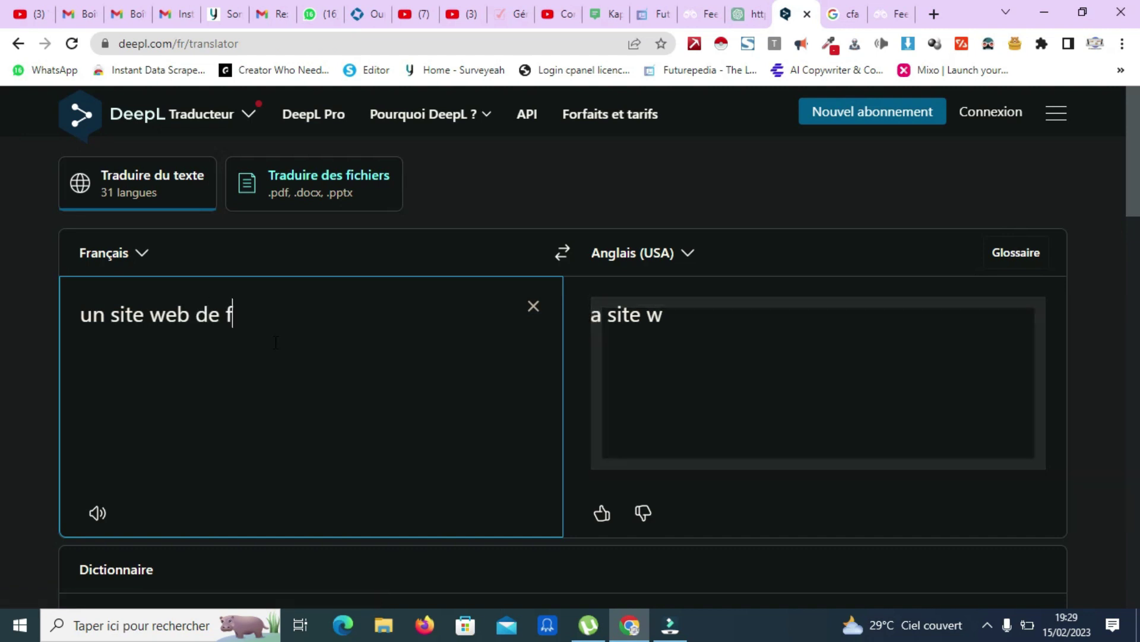
type("ast ")
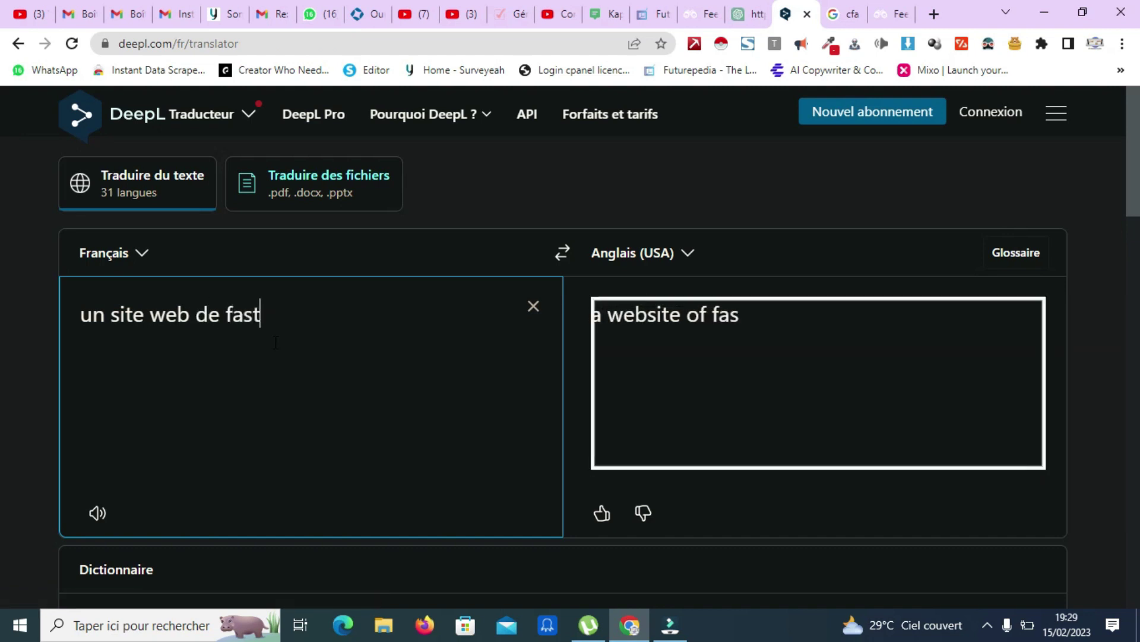
type("f")
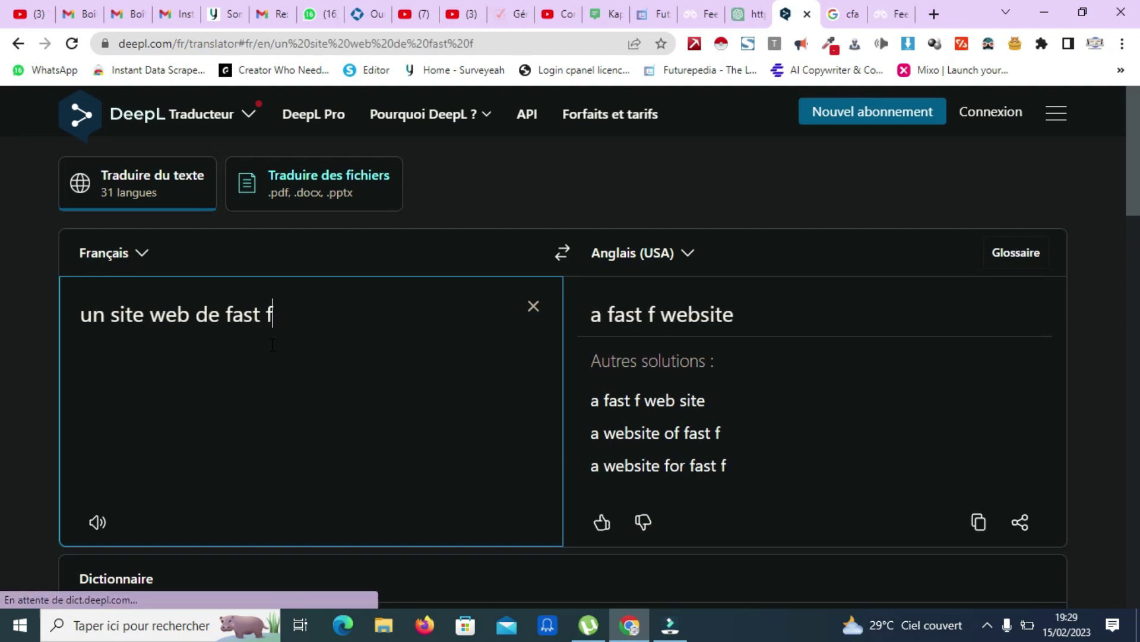
type("ood")
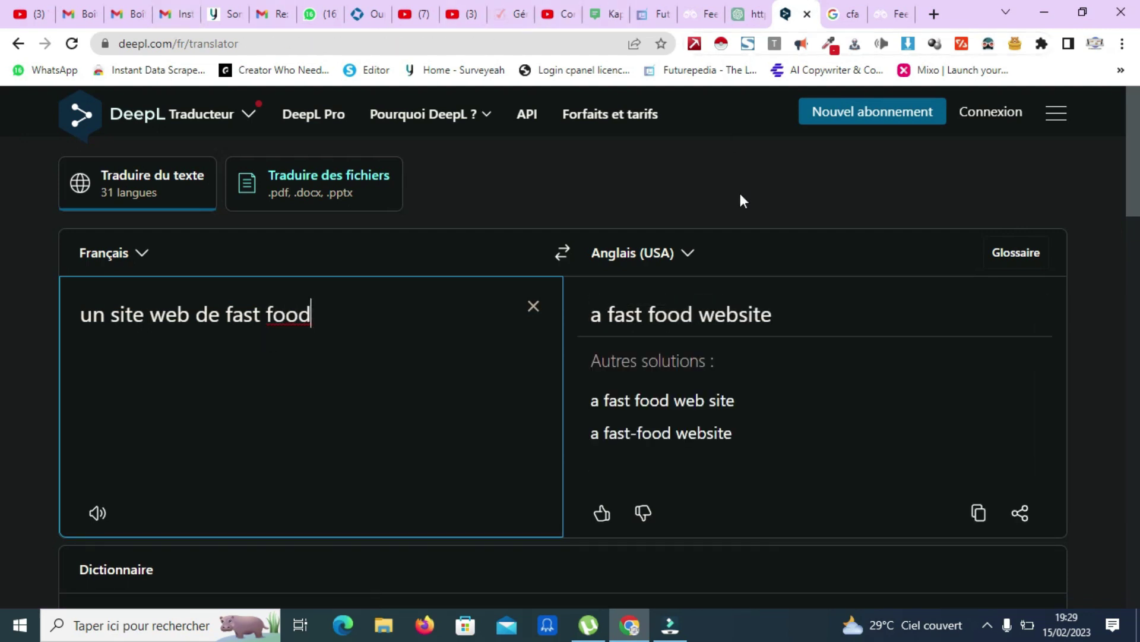
- Copy the English translation "a fast food website"
triple_click(659, 314)
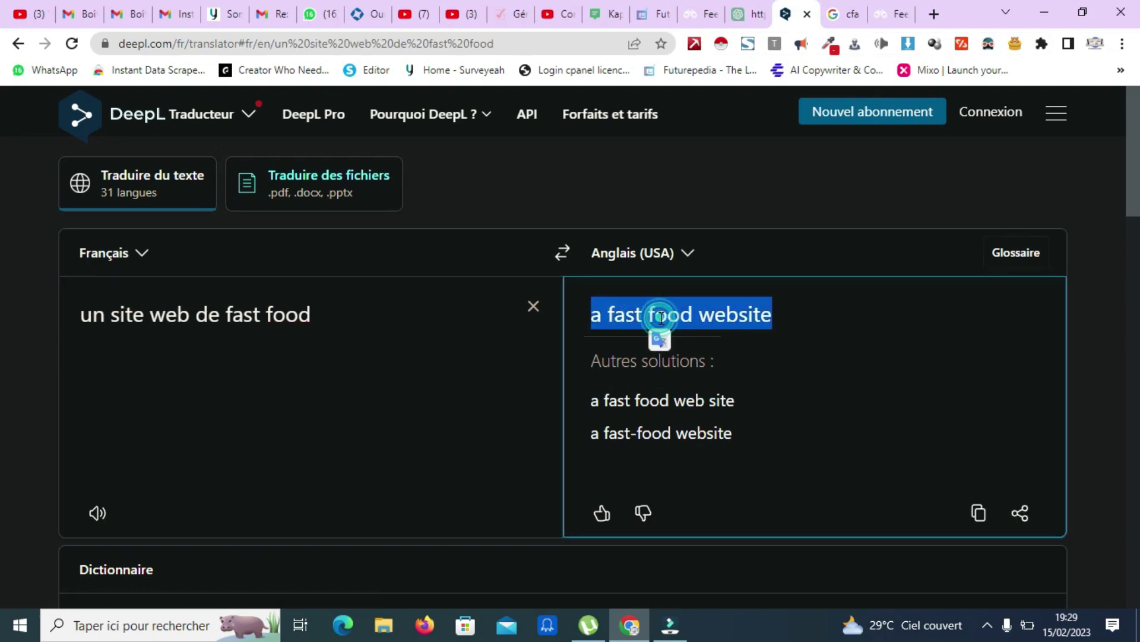
right_click(661, 320)
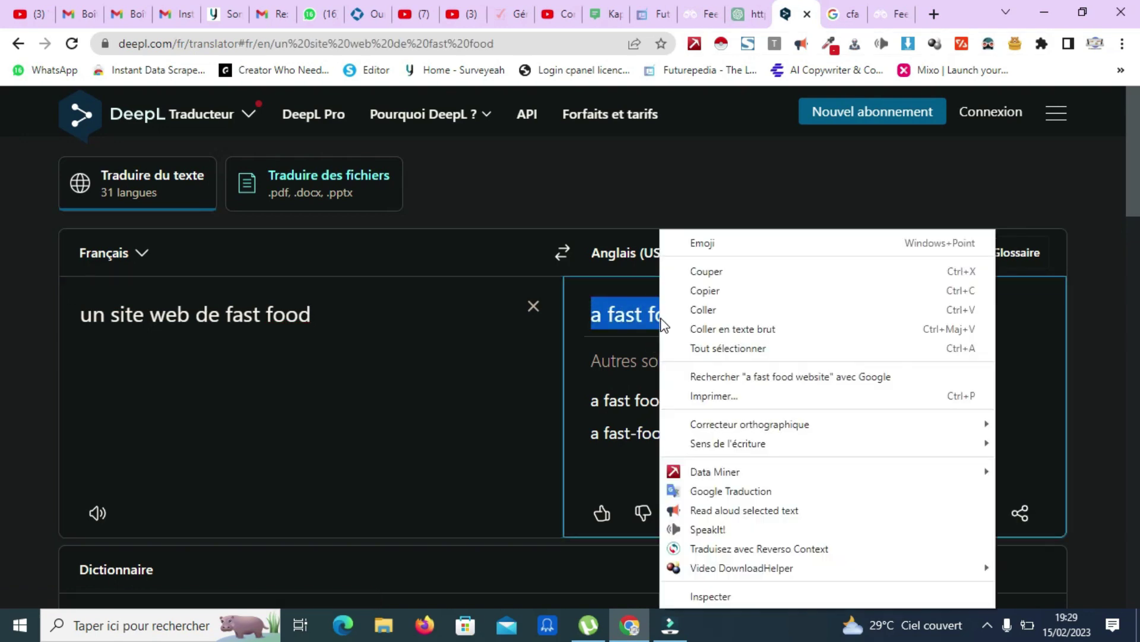
left_click(705, 291)
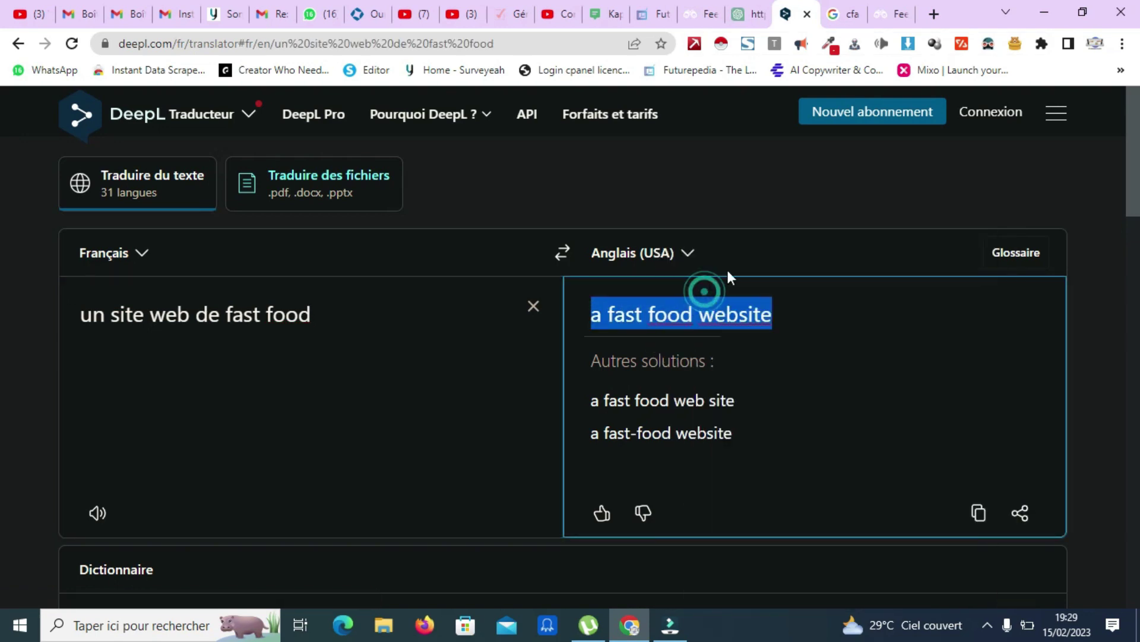
- Switch to Prompt Hunt, replace the war hero prompt with "a fast food website" and generate the images with PhChroma and the five styles
left_click(693, 19)
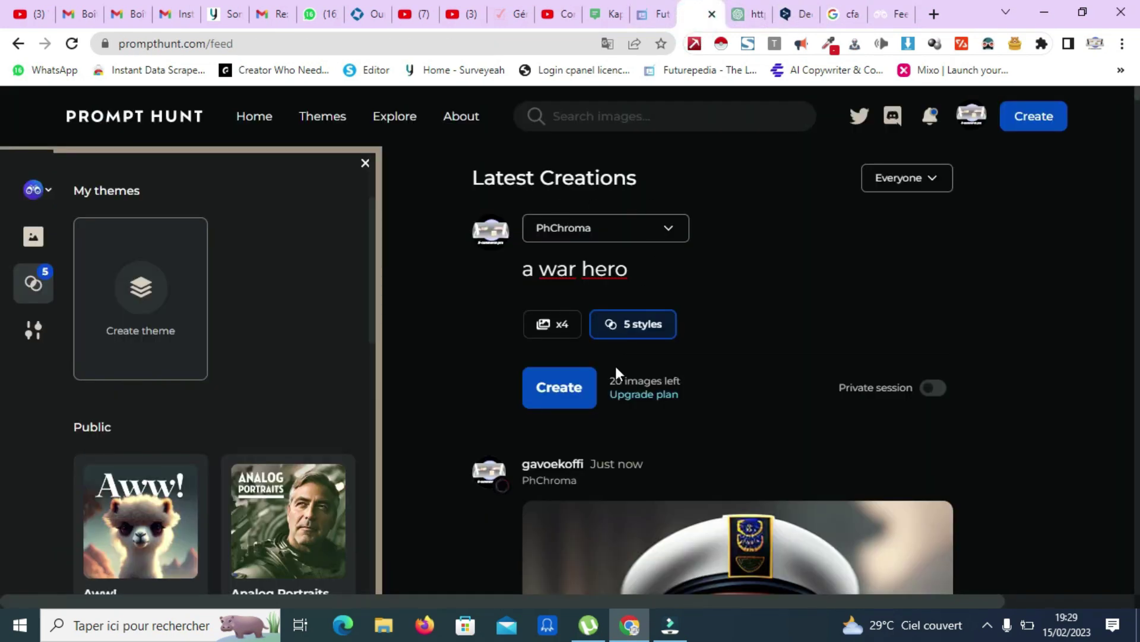
triple_click(562, 269)
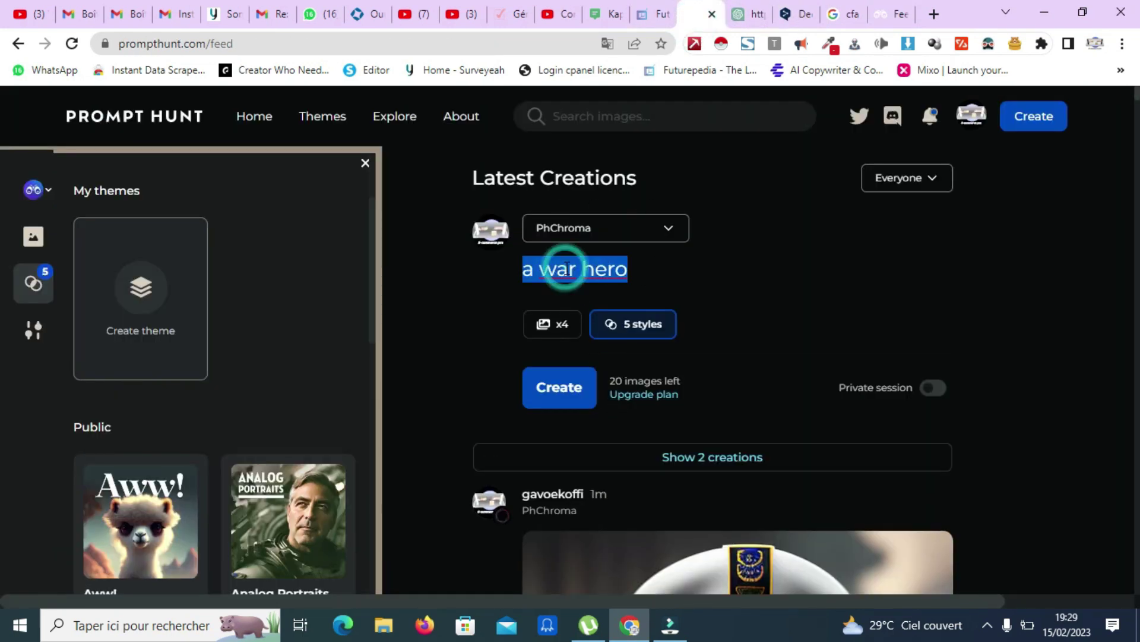
right_click(565, 269)
left_click(615, 313)
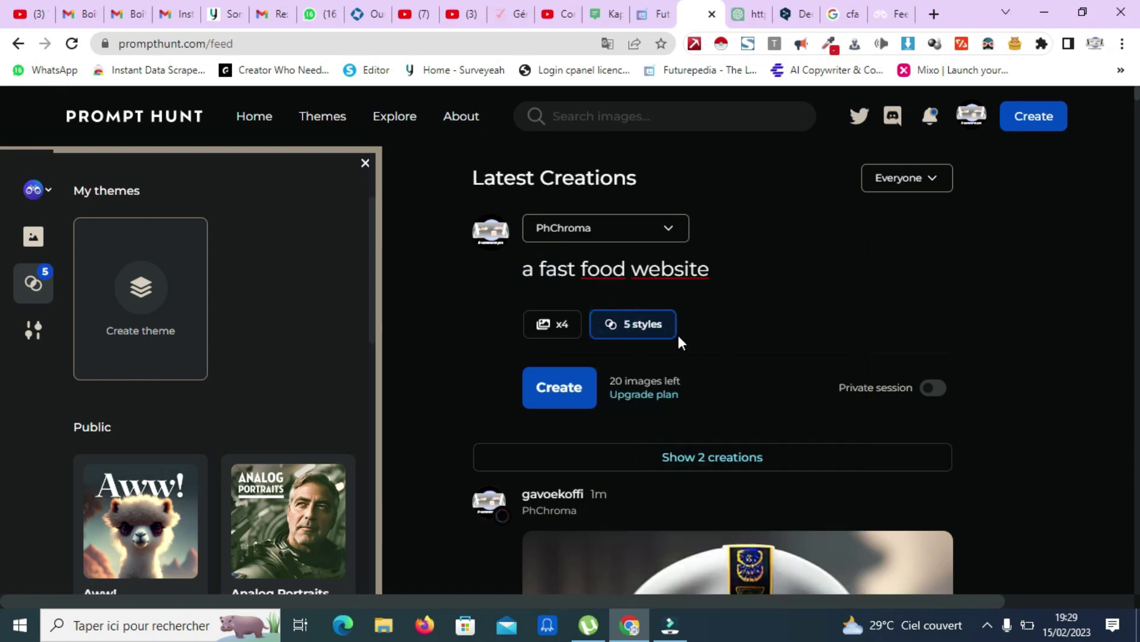
left_click(571, 398)
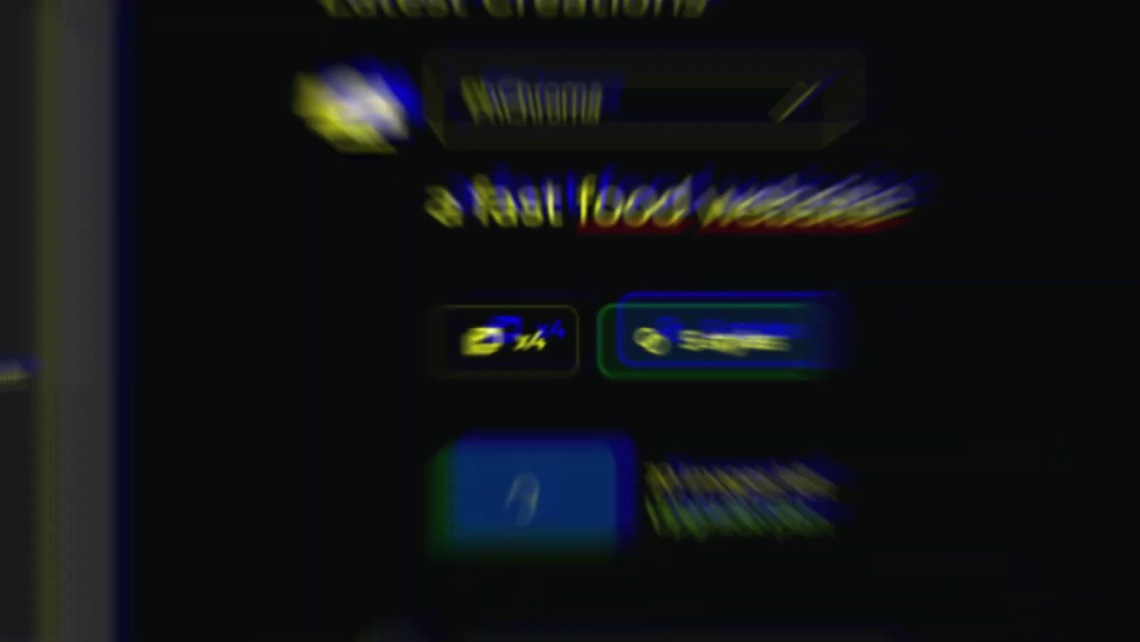
- Browse the public themes while the creation is processed, and examine the generated fast food website image in the feed
scroll(172, 469, "down", 3)
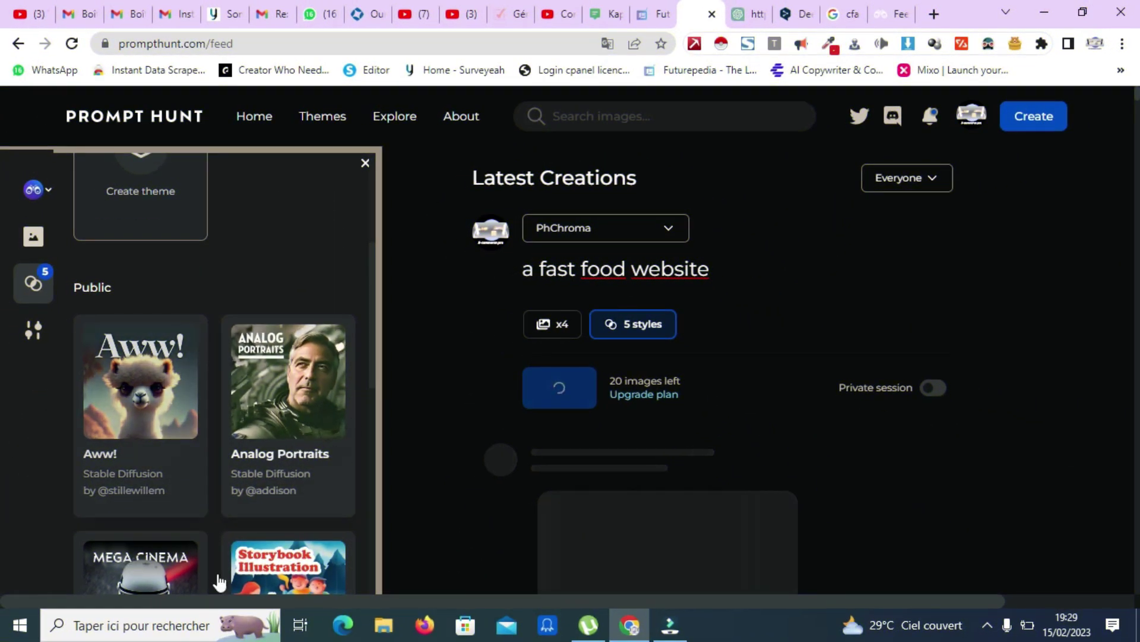
scroll(285, 476, "down", 2)
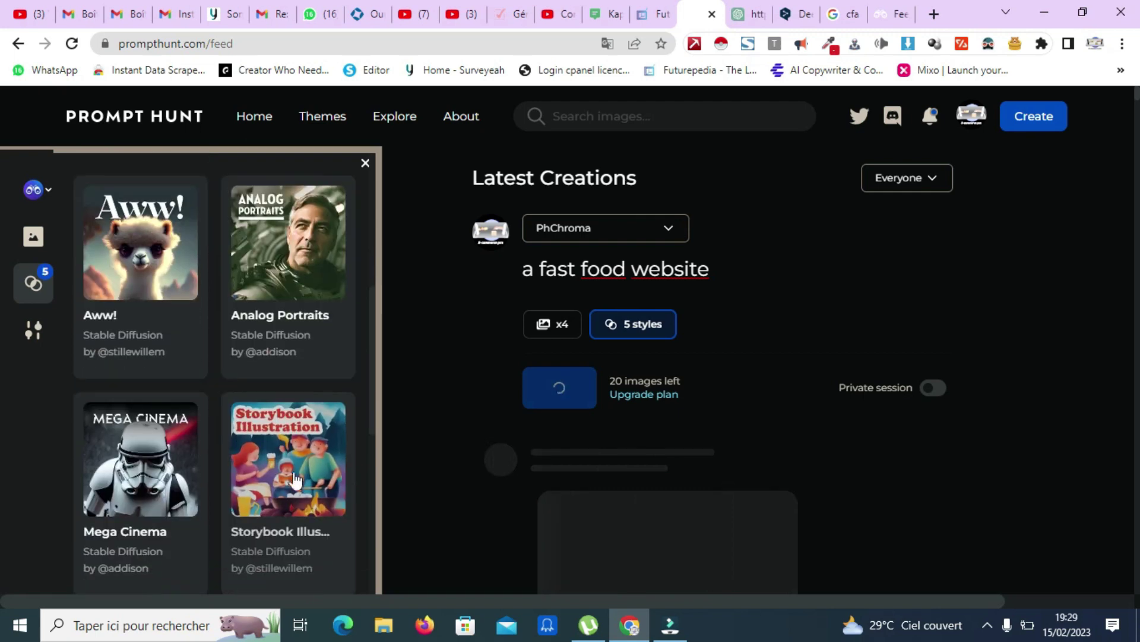
scroll(328, 478, "down", 2)
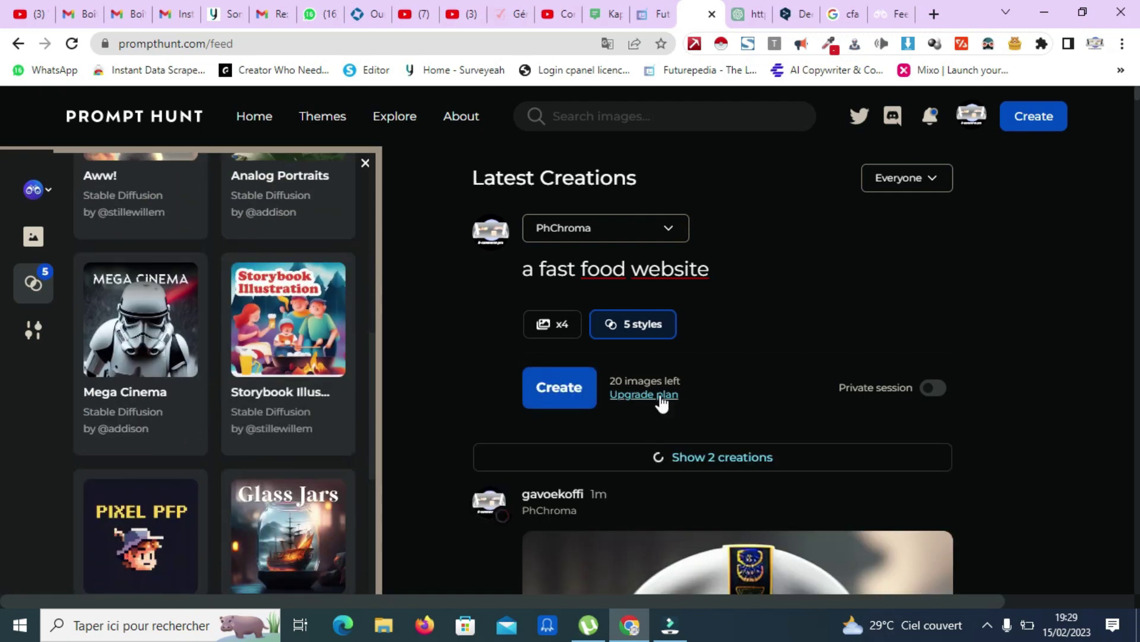
scroll(689, 476, "down", 2)
scroll(691, 402, "up", 2)
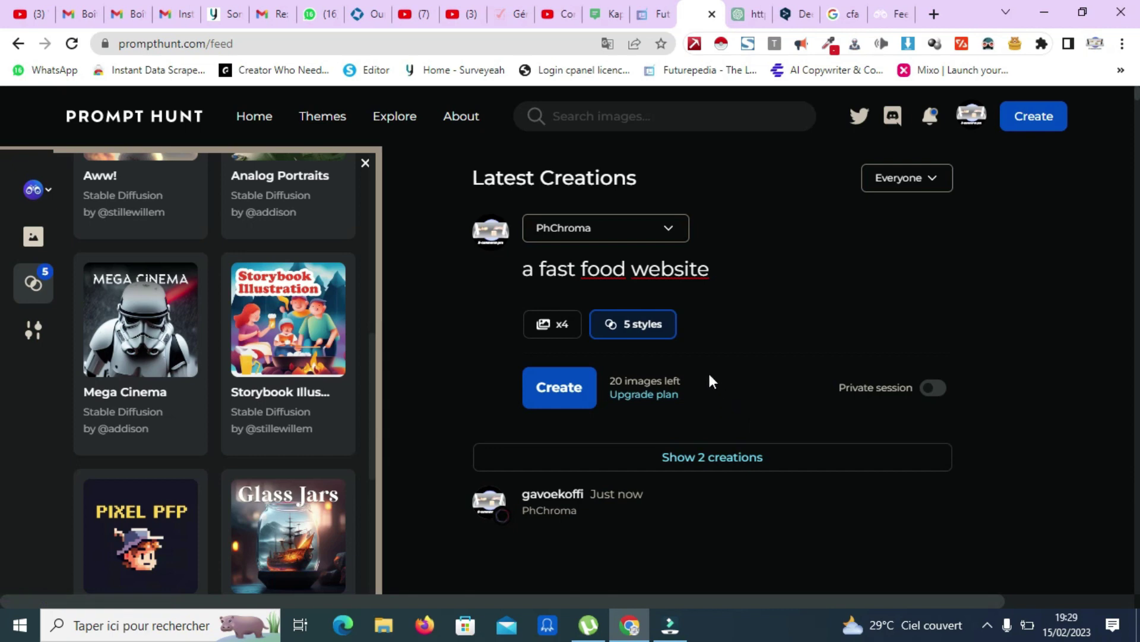
scroll(683, 378, "down", 4)
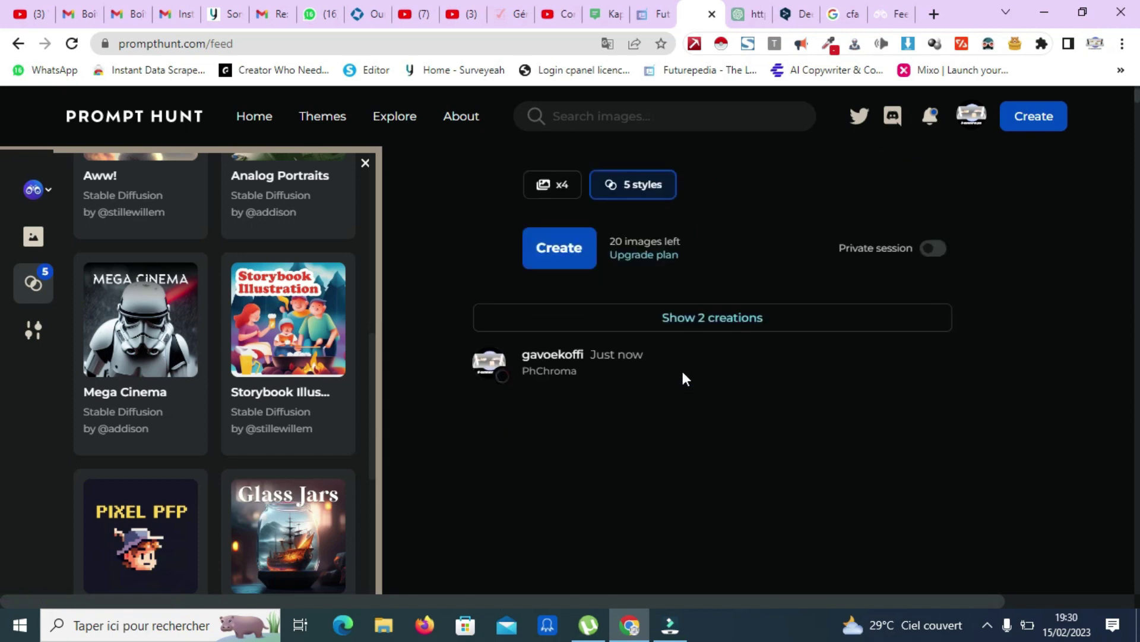
scroll(712, 380, "up", 4)
scroll(740, 365, "down", 4)
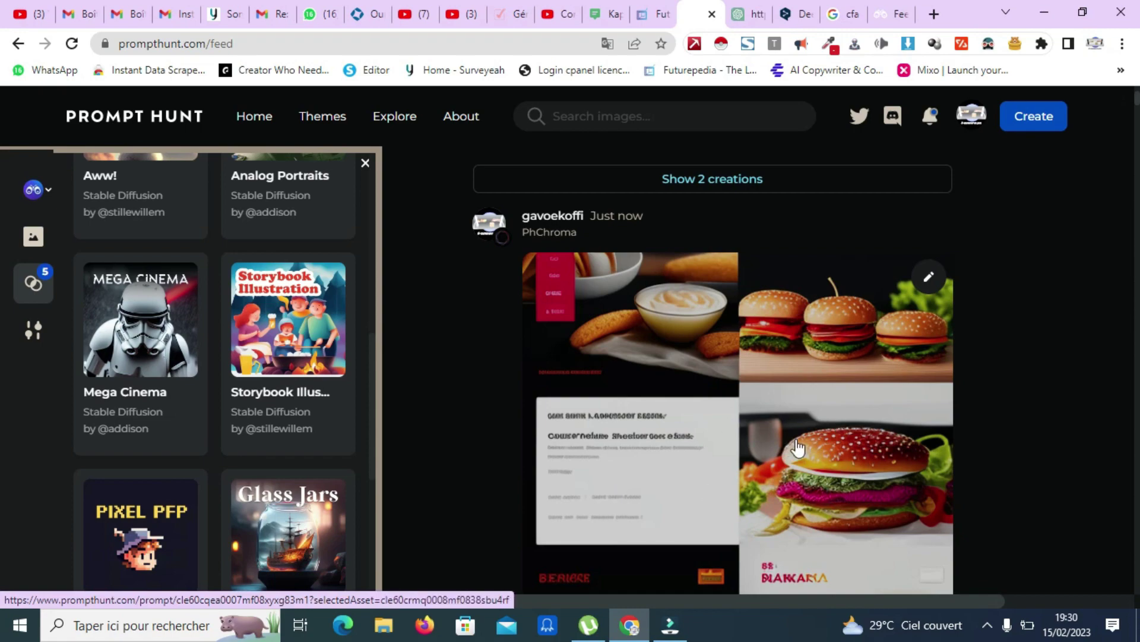
scroll(830, 473, "down", 2)
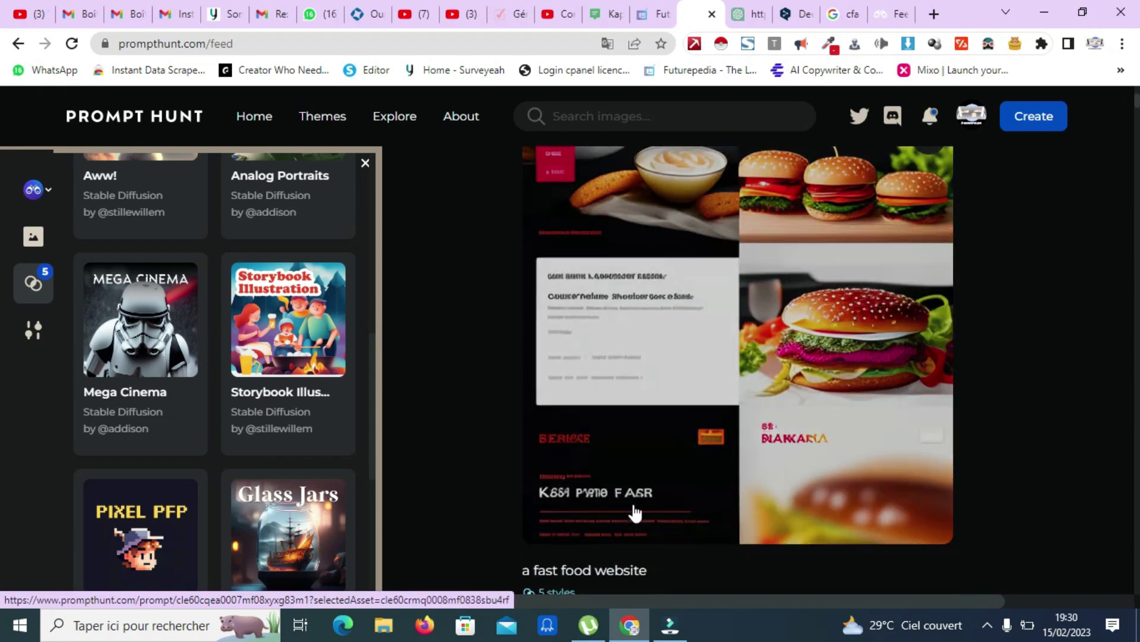
- Open the fast food website creation, examine its detail view, close it and return to the start of the feed
left_click(794, 392)
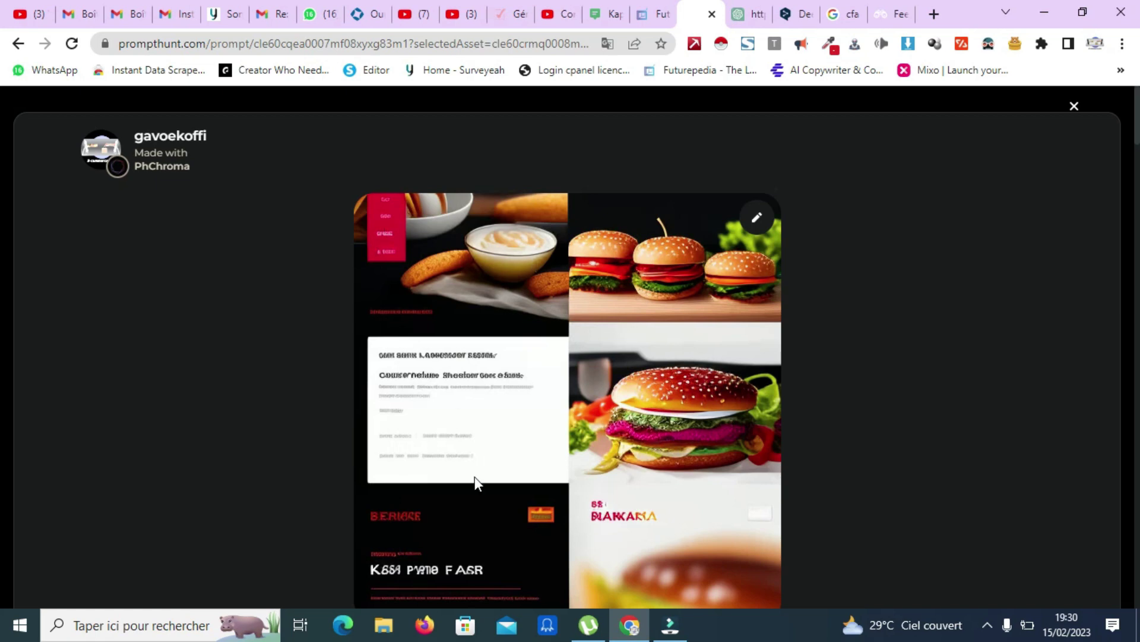
scroll(468, 451, "down", 2)
scroll(600, 483, "up", 2)
left_click(1079, 109)
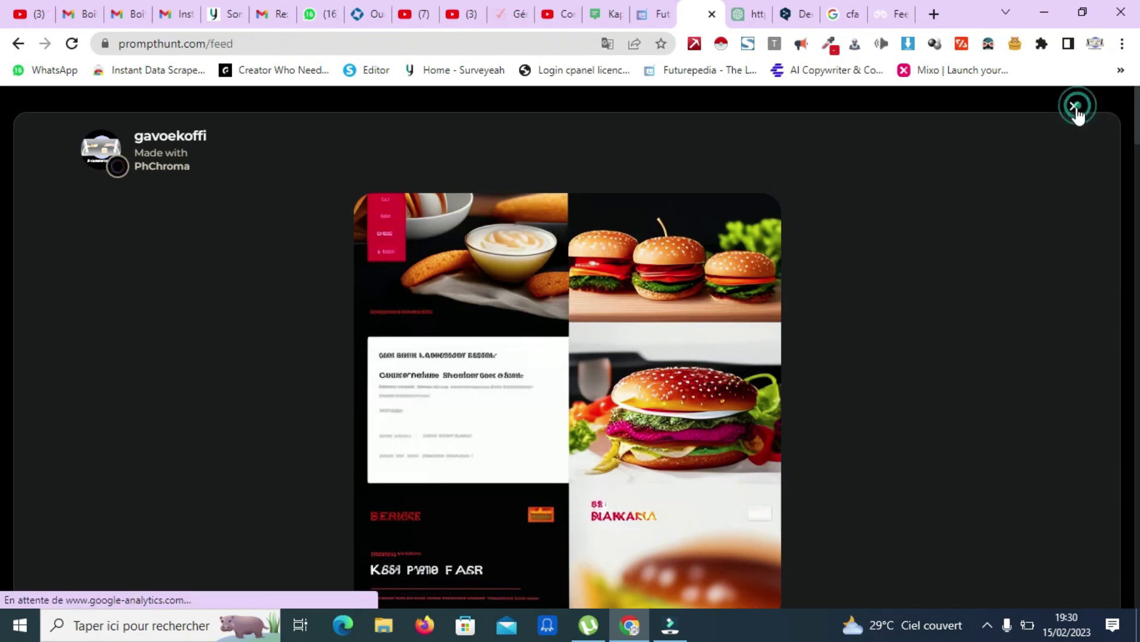
scroll(837, 298, "down", 3)
scroll(837, 296, "up", 3)
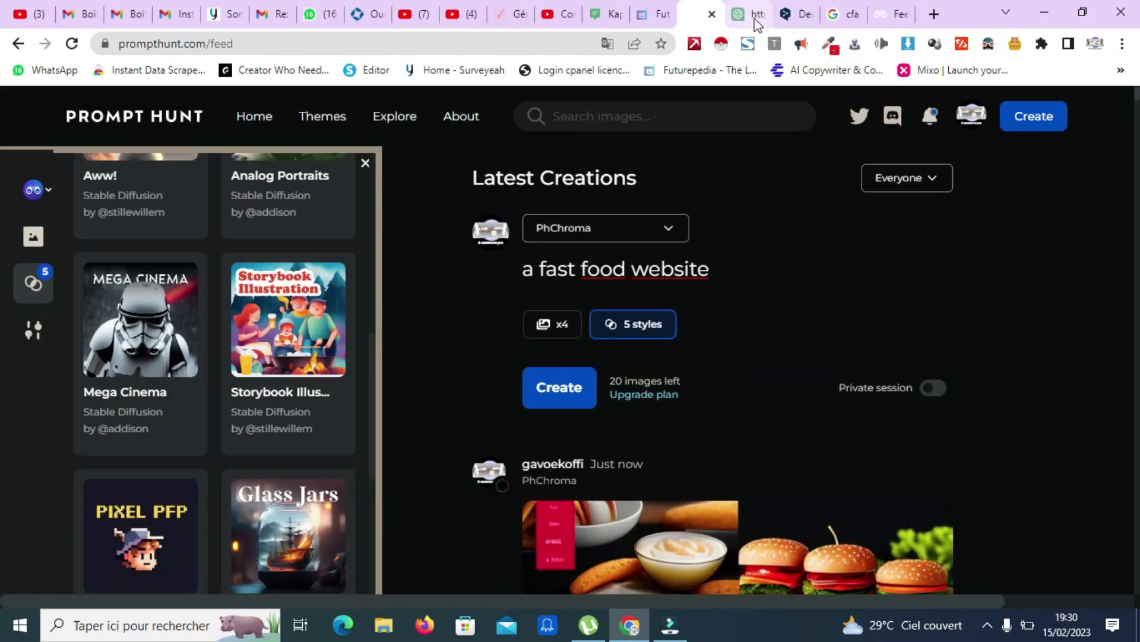
- Switch to DeepL, clear the previous text and translate "un bureau moderne avec ordinateur" from French into English
left_click(792, 14)
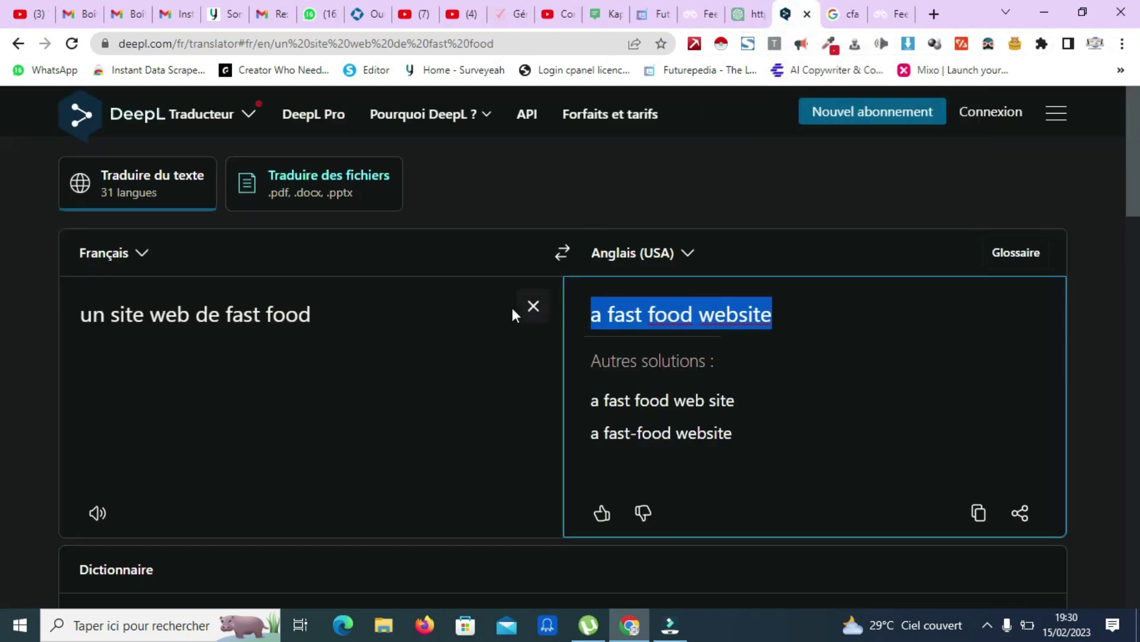
left_click(534, 309)
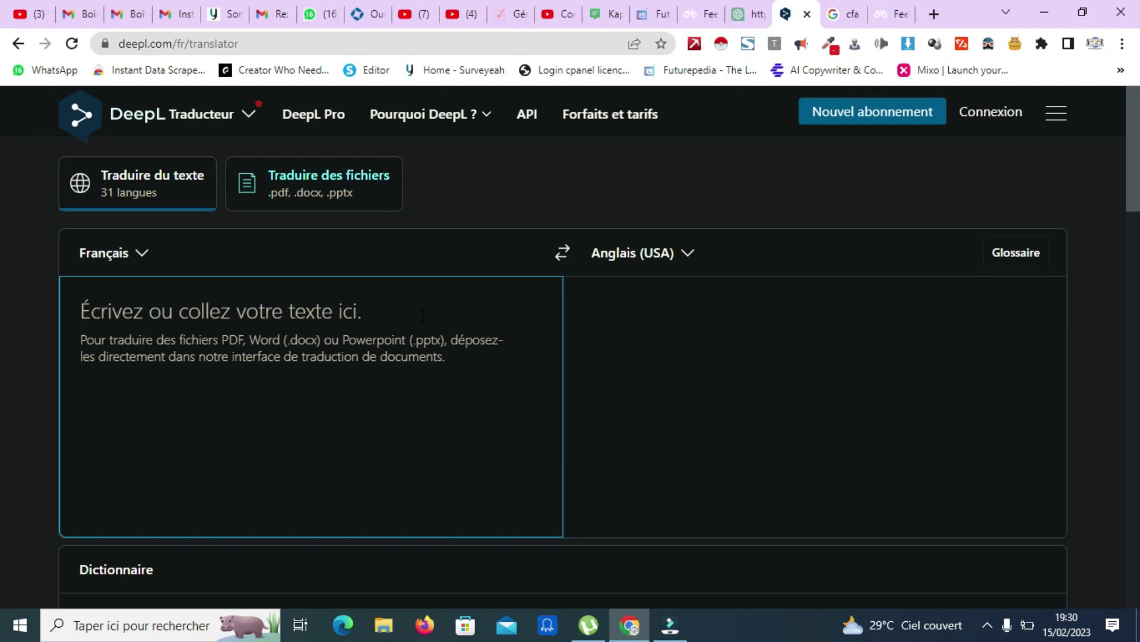
type("un")
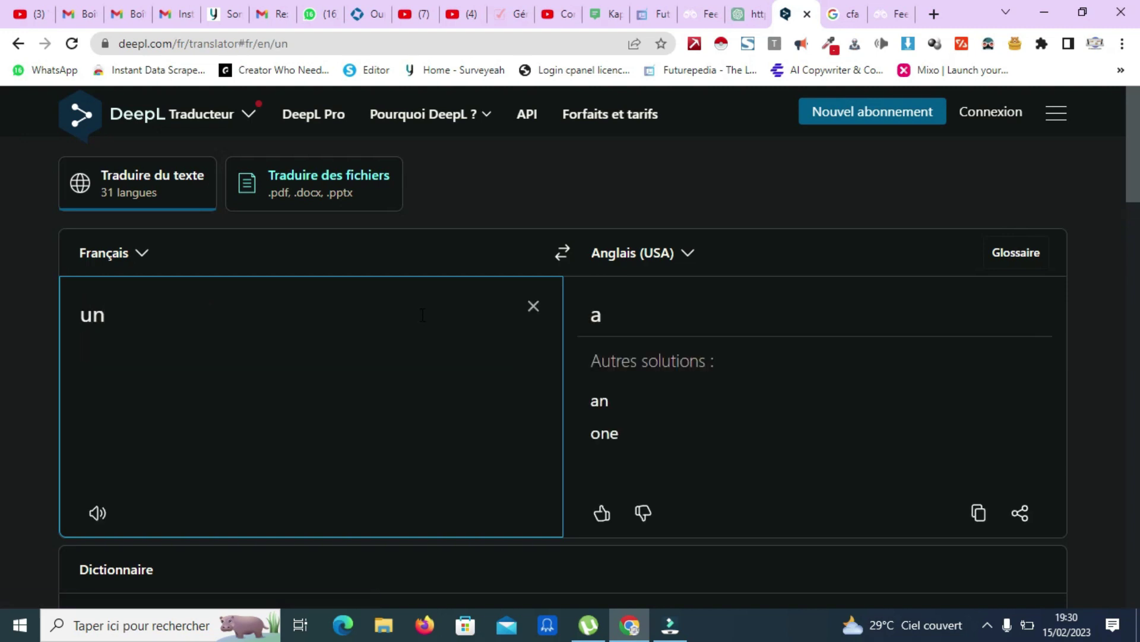
type(" bur")
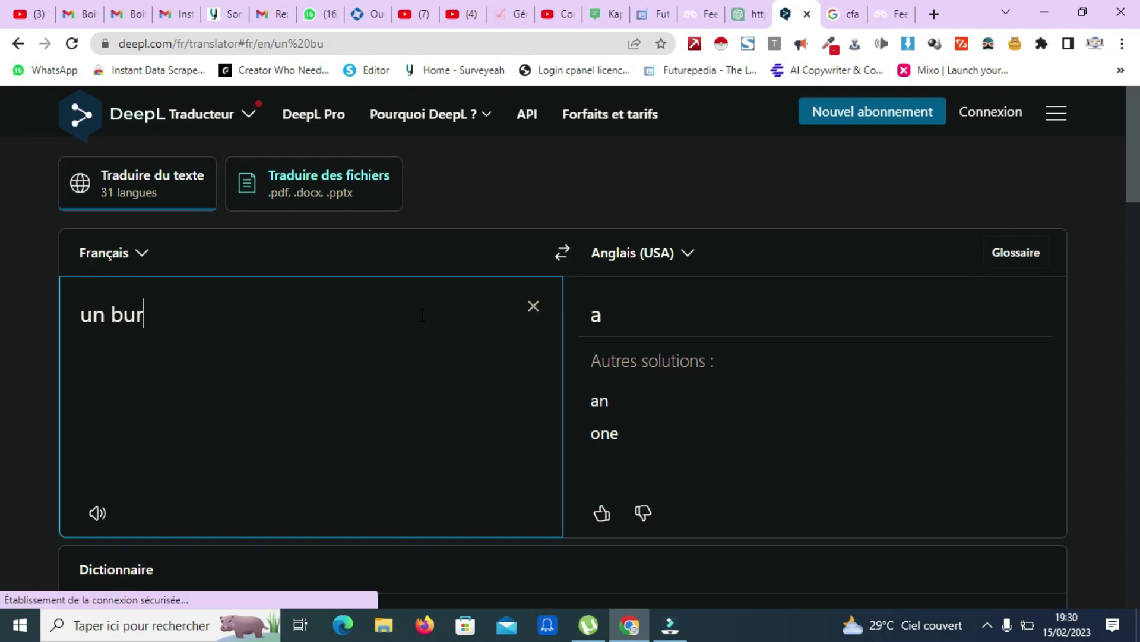
type("ea")
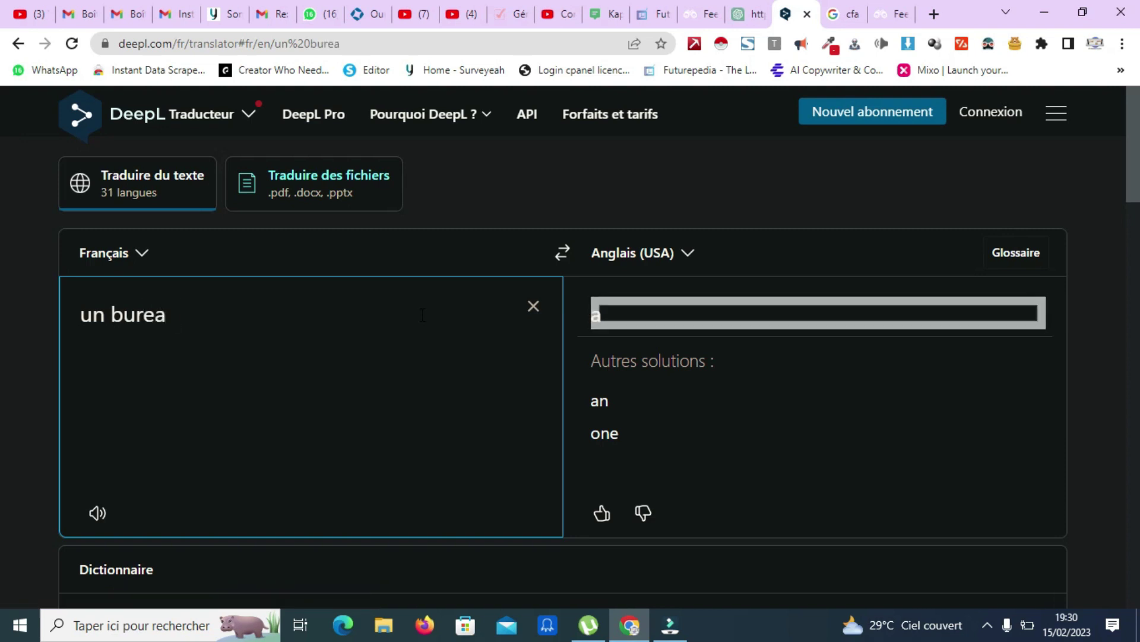
type("u mo")
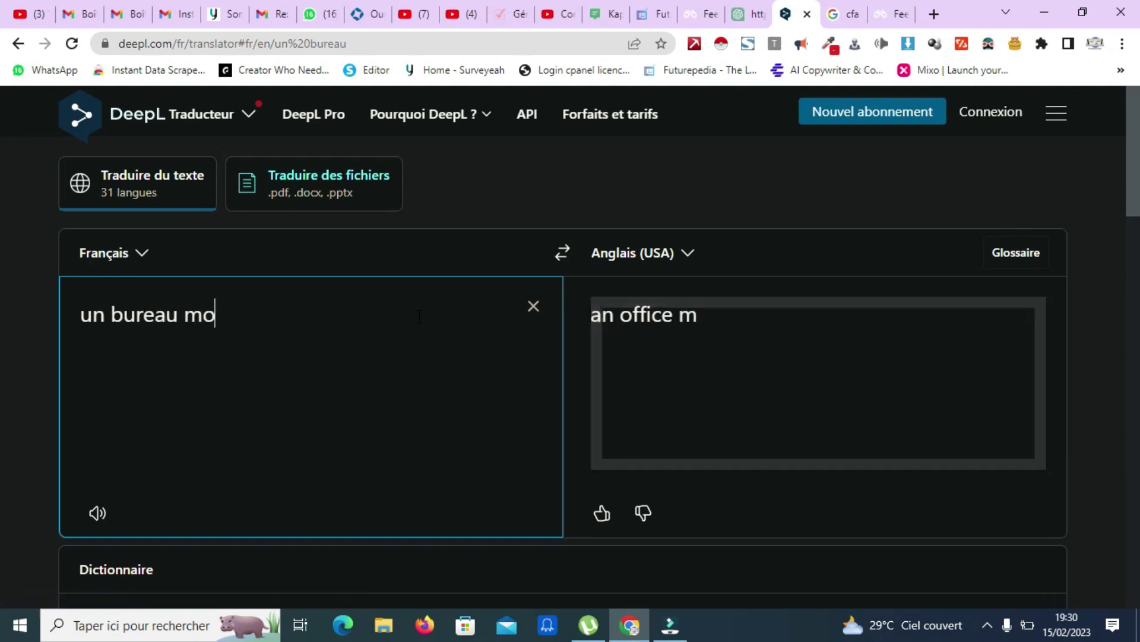
type("derne ")
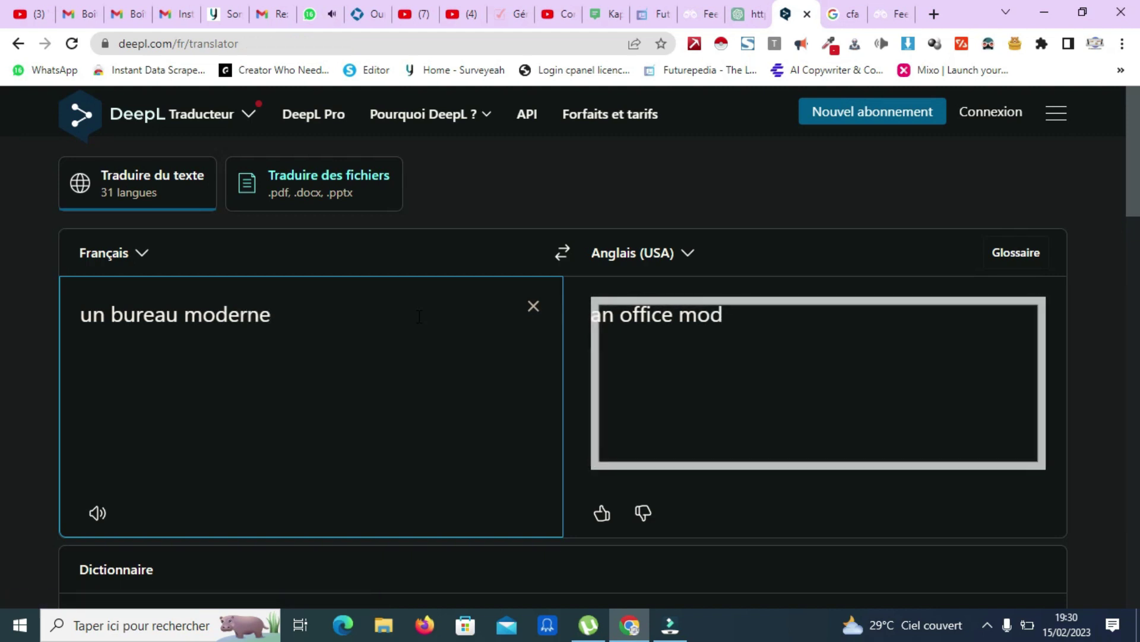
type("avec")
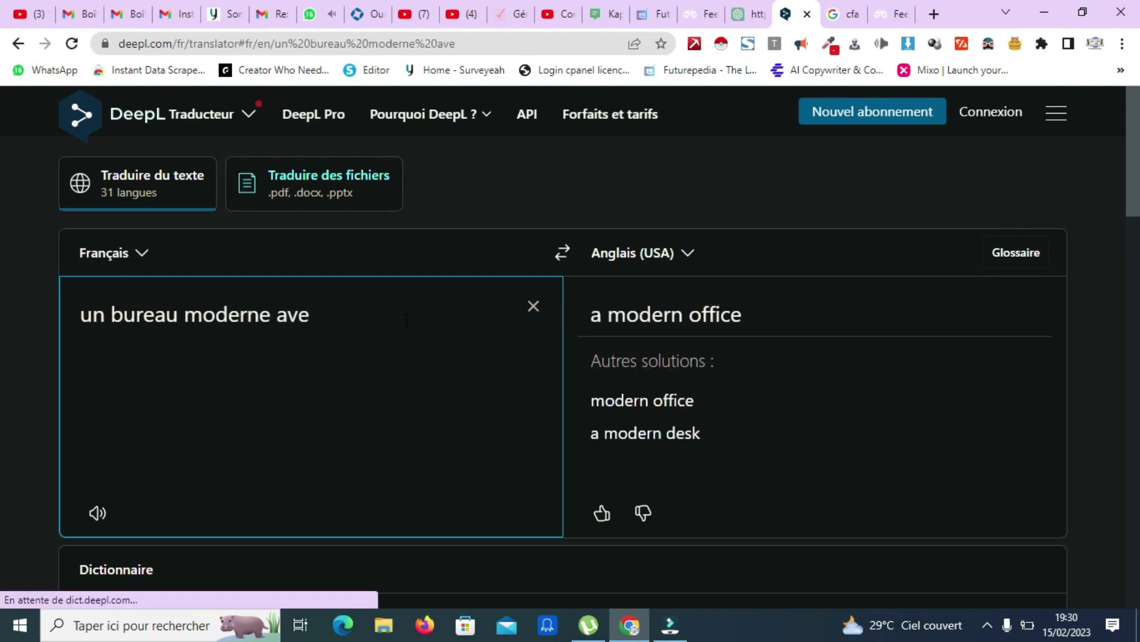
key("BackSpace")
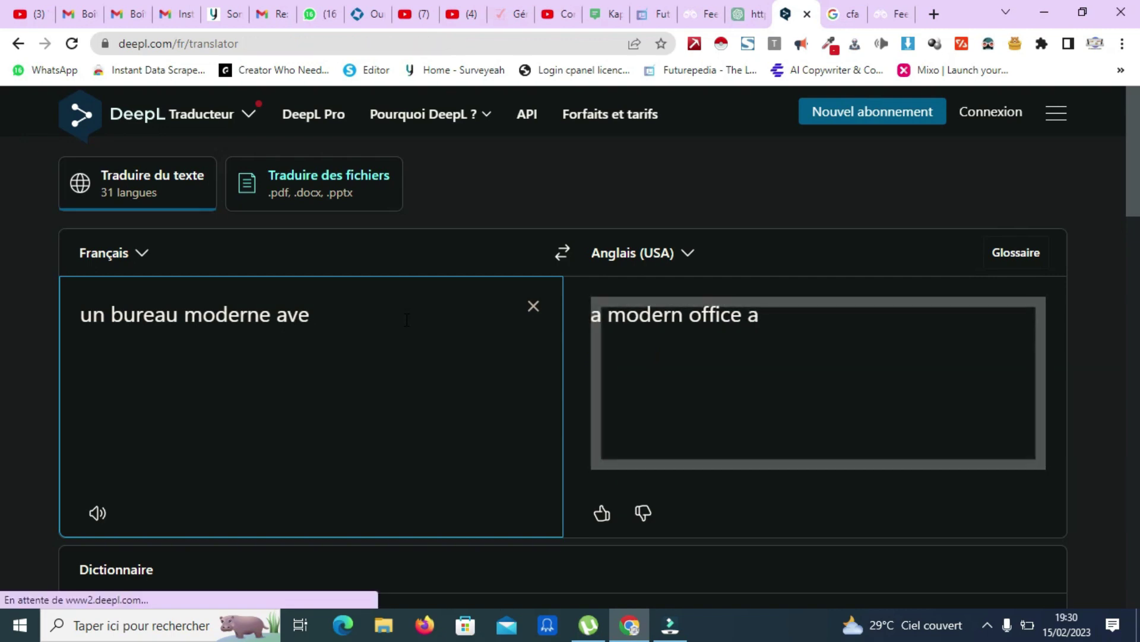
type("c o")
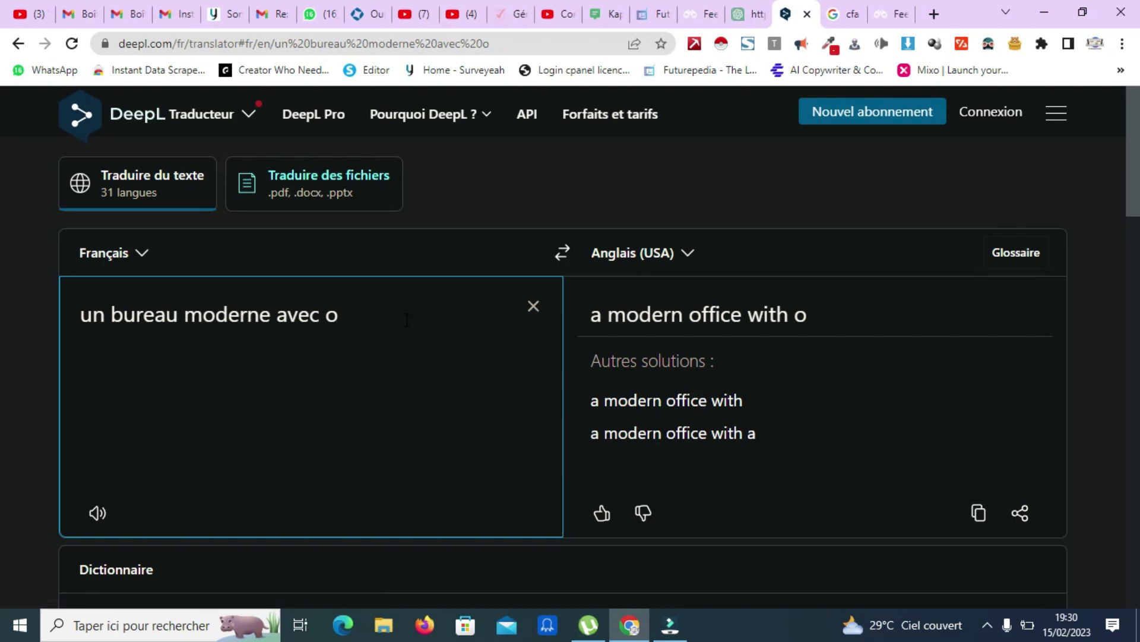
type("rdi")
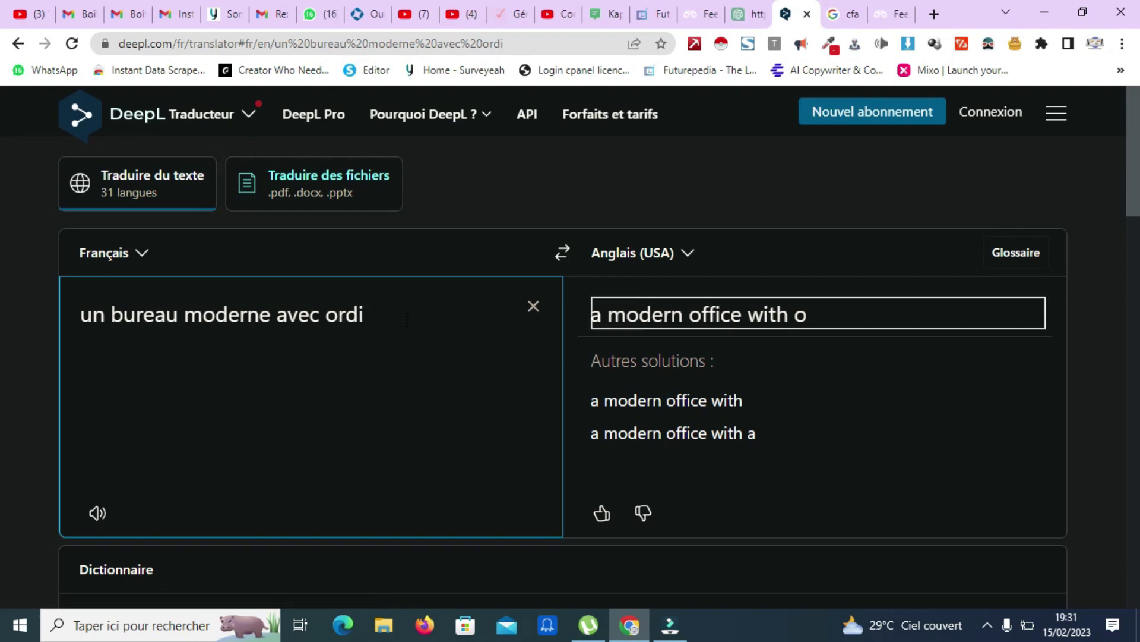
type("nateur")
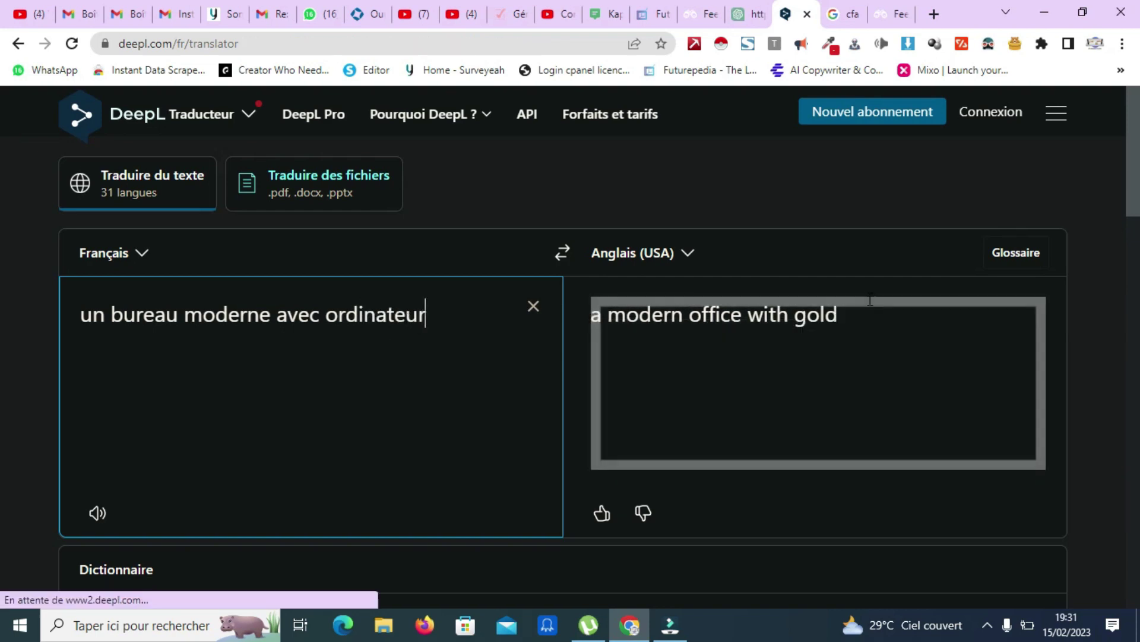
- Try to copy the English translation of the modern office prompt
left_click(721, 314)
triple_click(720, 315)
right_click(721, 315)
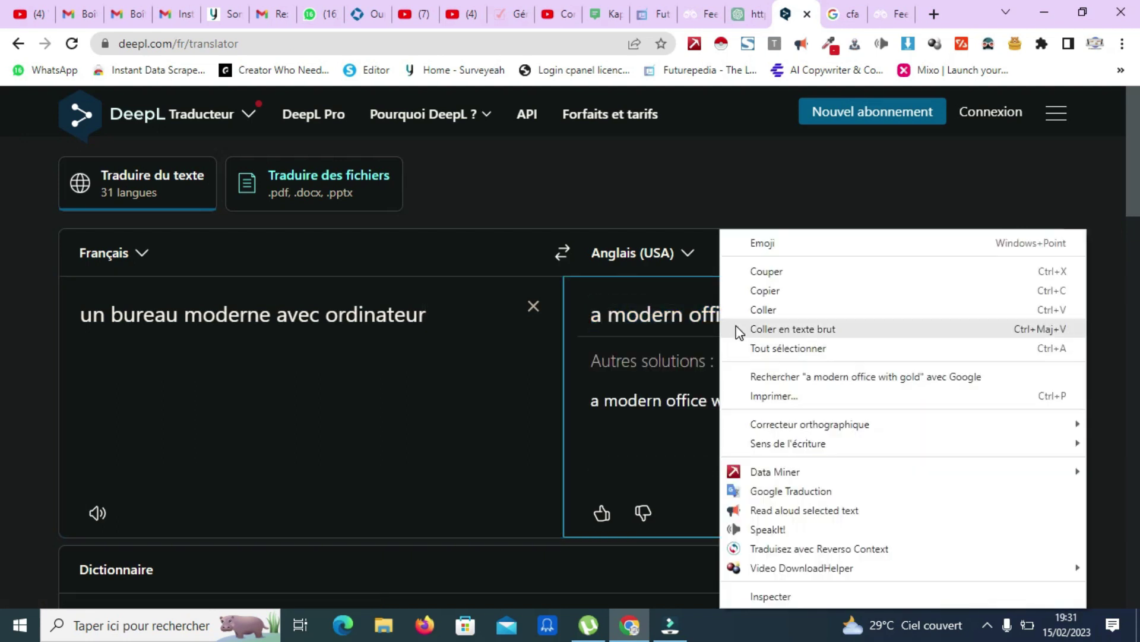
left_click(763, 308)
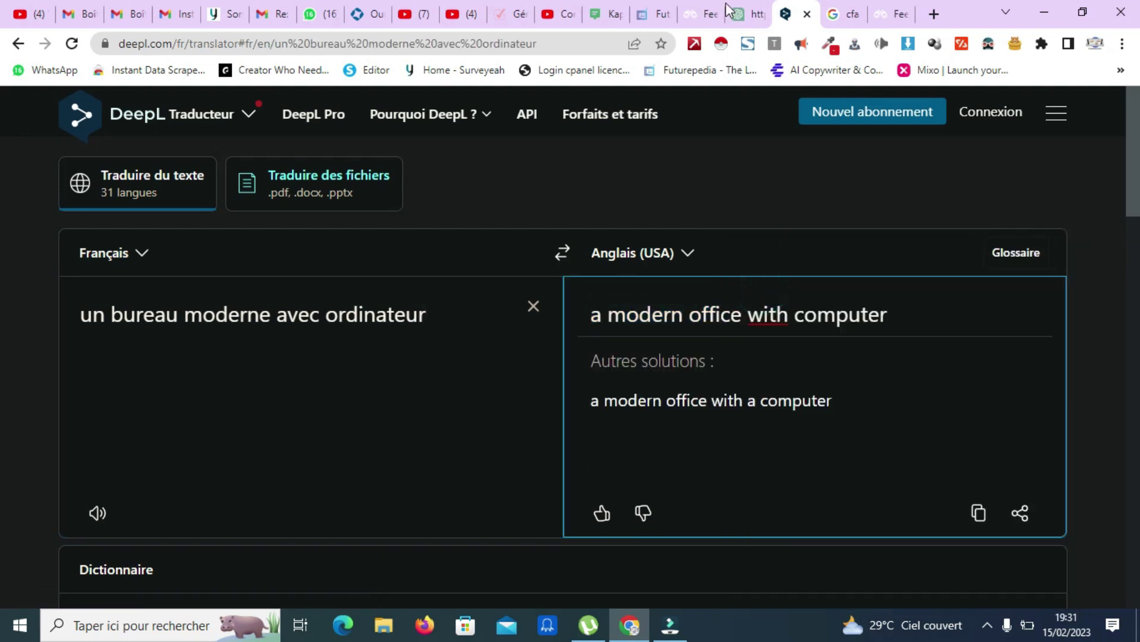
- Switch to the Prompt Hunt feed and clear "a fast food website" from the creation prompt
left_click(706, 15)
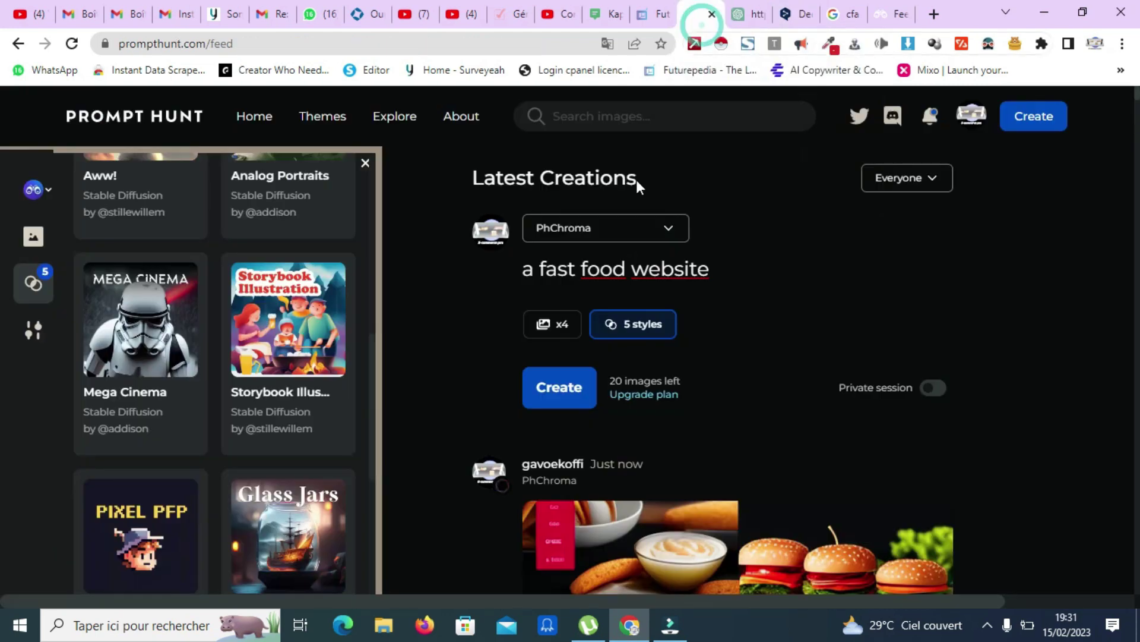
triple_click(575, 265)
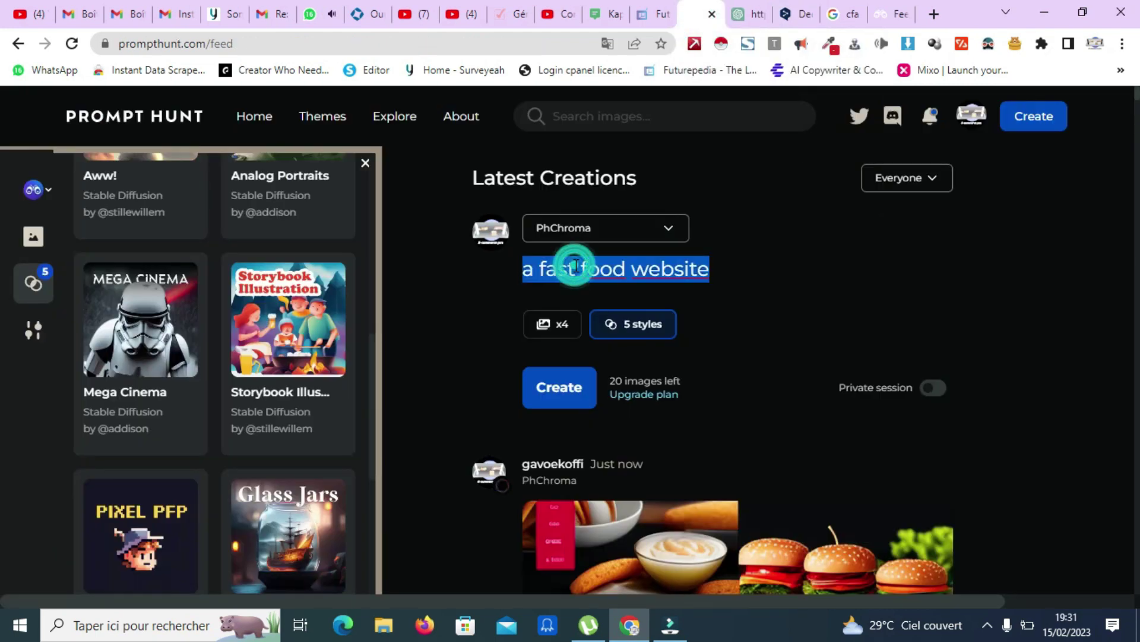
right_click(574, 265)
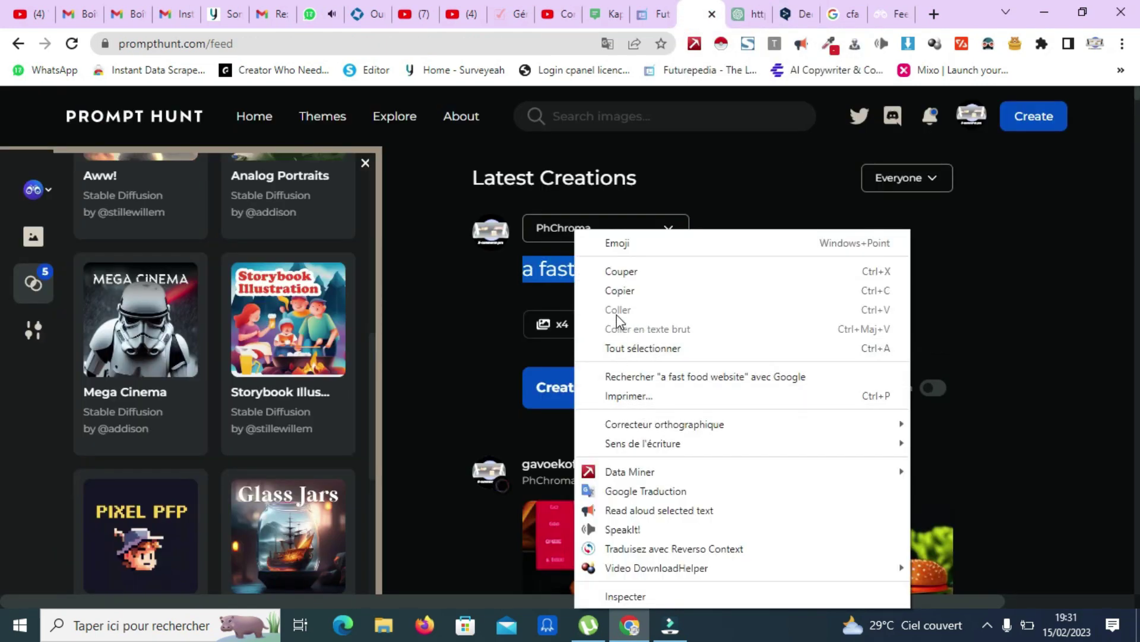
left_click(615, 310)
triple_click(553, 272)
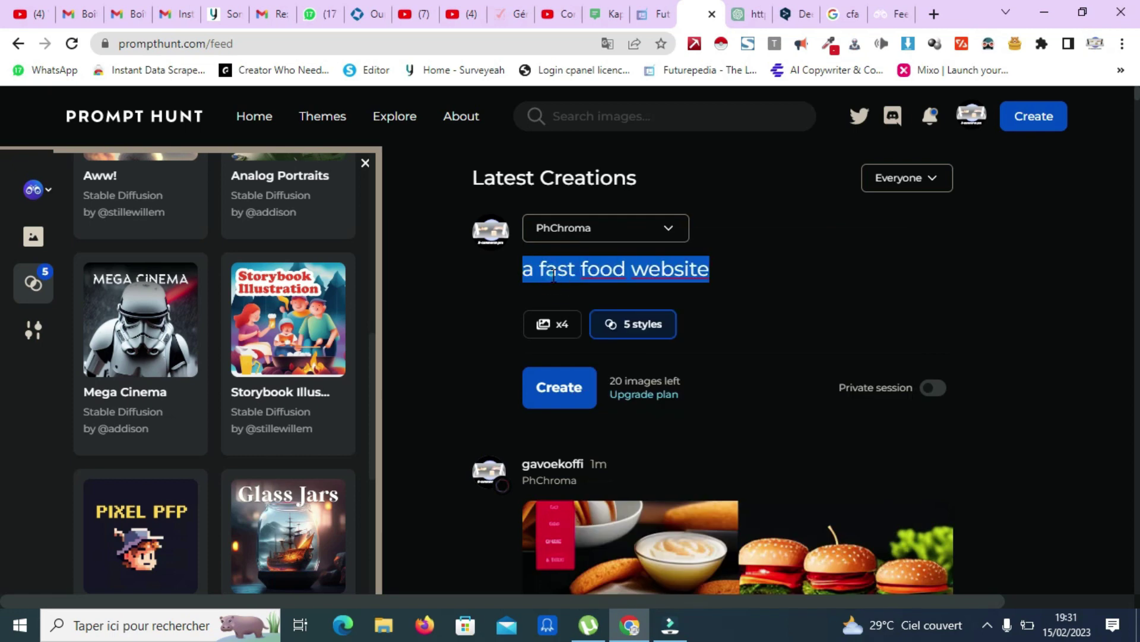
key("BackSpace")
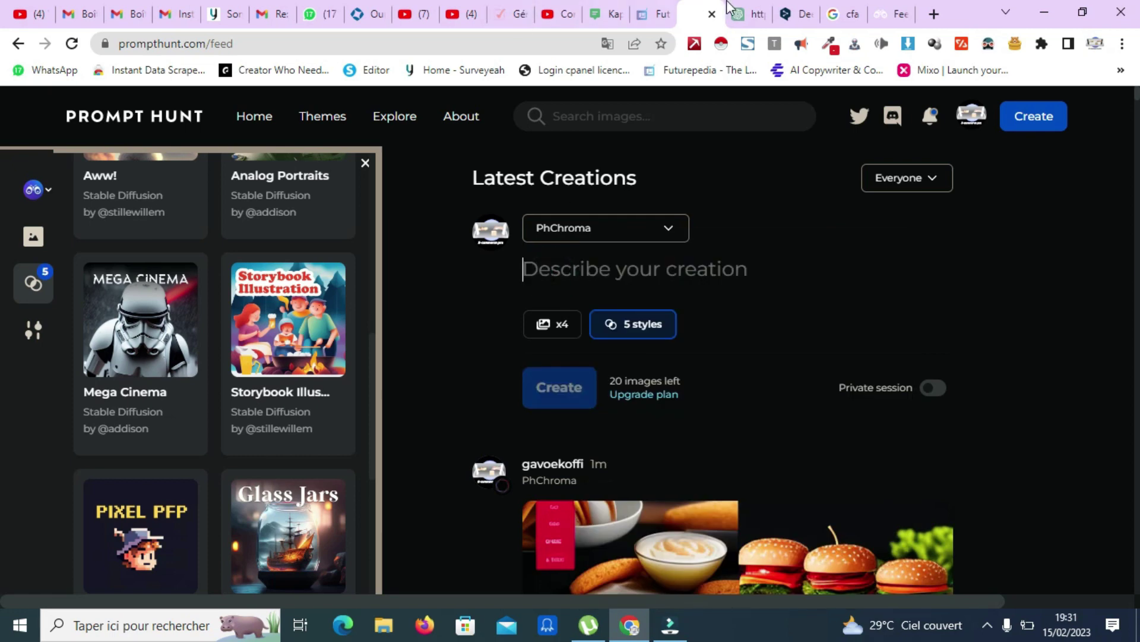
- Copy the translation "a modern office with computer" from DeepL and create an image from it in Prompt Hunt
left_click(797, 15)
triple_click(658, 315)
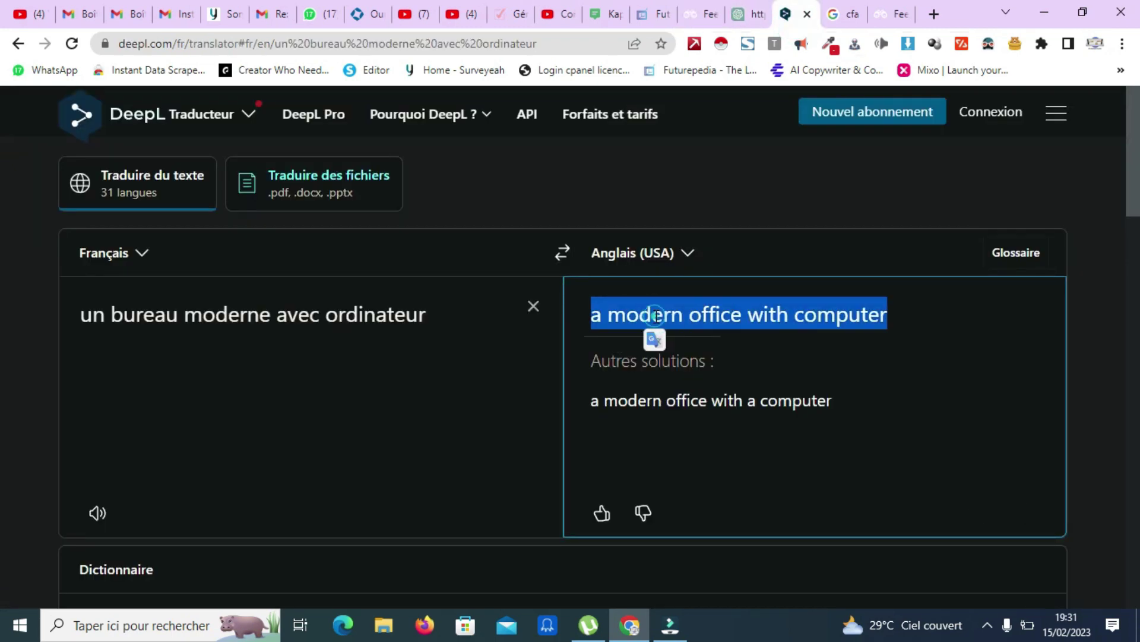
right_click(657, 322)
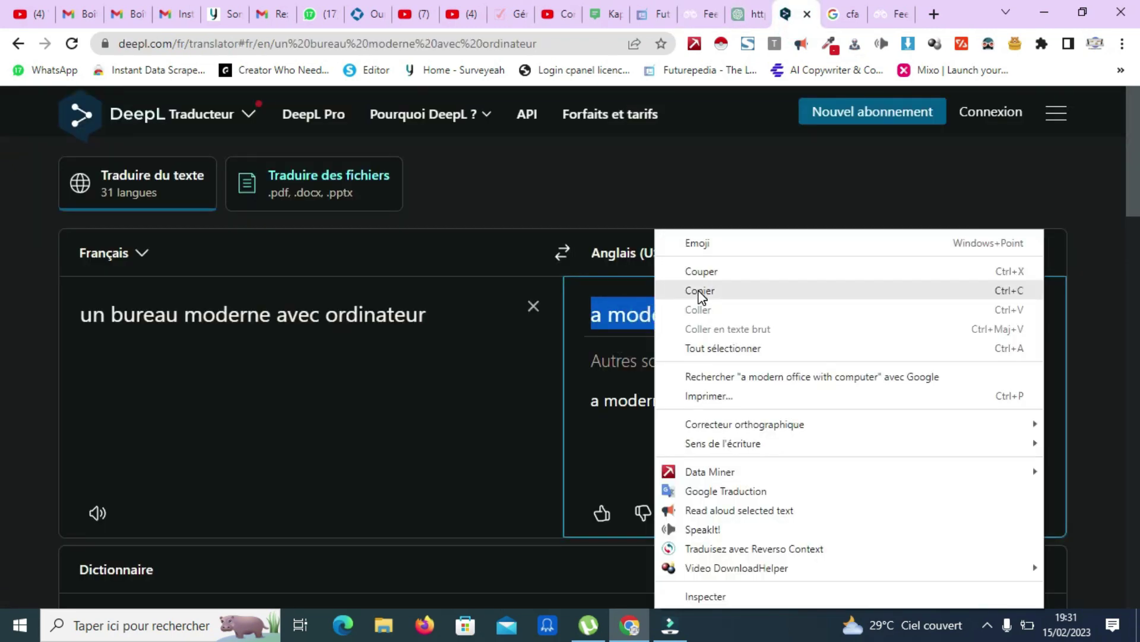
left_click(699, 290)
left_click(702, 16)
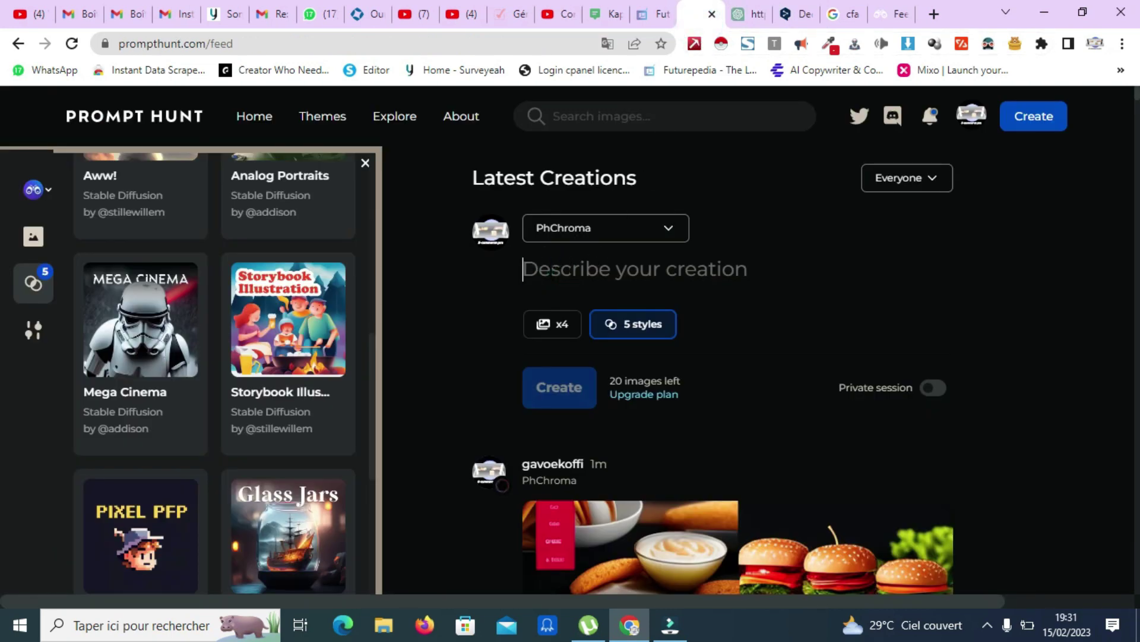
key("ctrl+v")
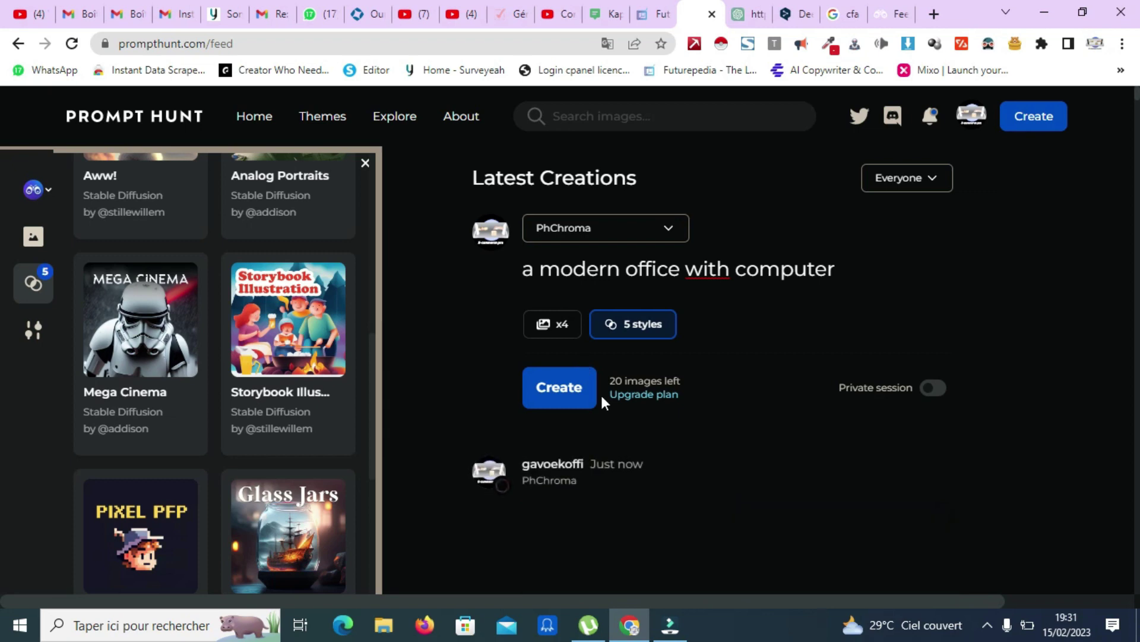
- Examine the generated image of the modern office with computer in the feed
scroll(762, 426, "down", 5)
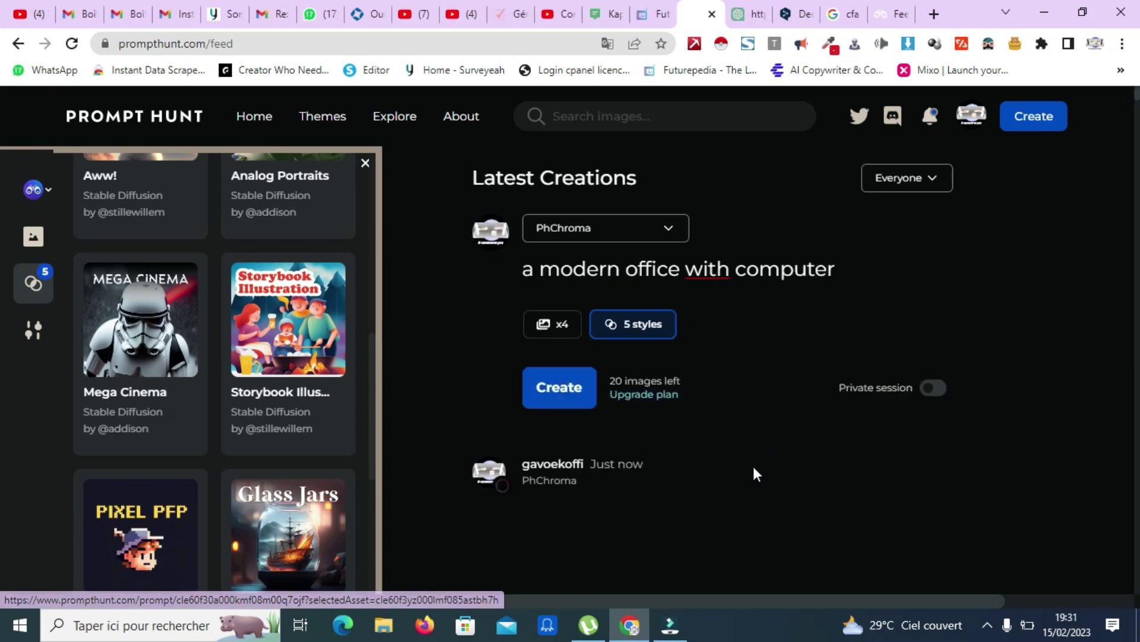
scroll(753, 453, "down", 4)
scroll(754, 451, "down", 3)
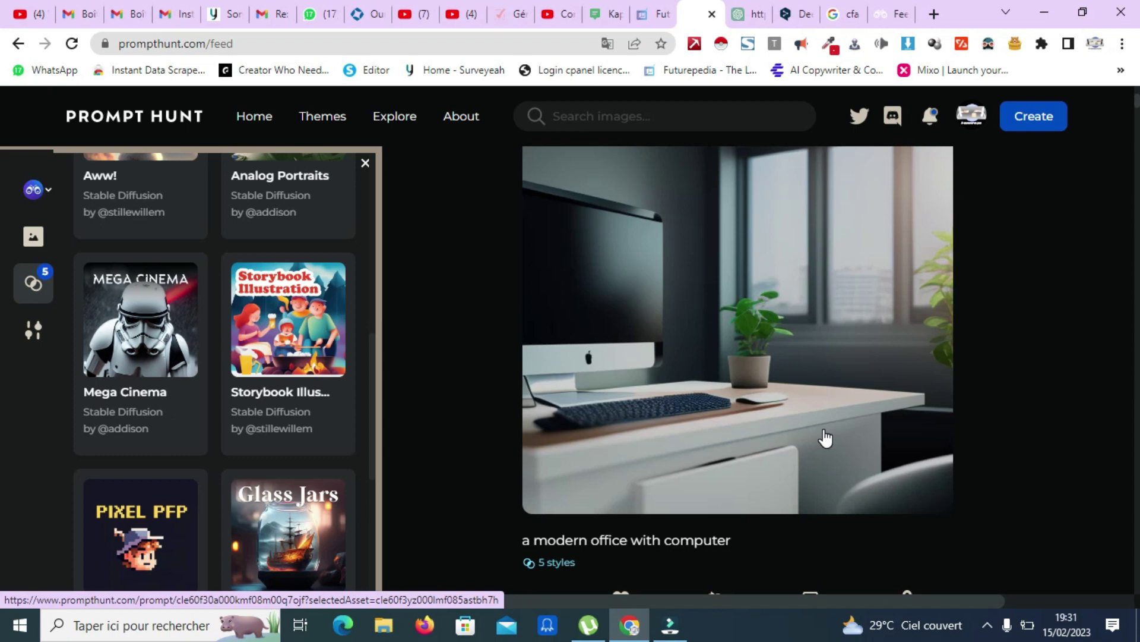
scroll(780, 414, "up", 3)
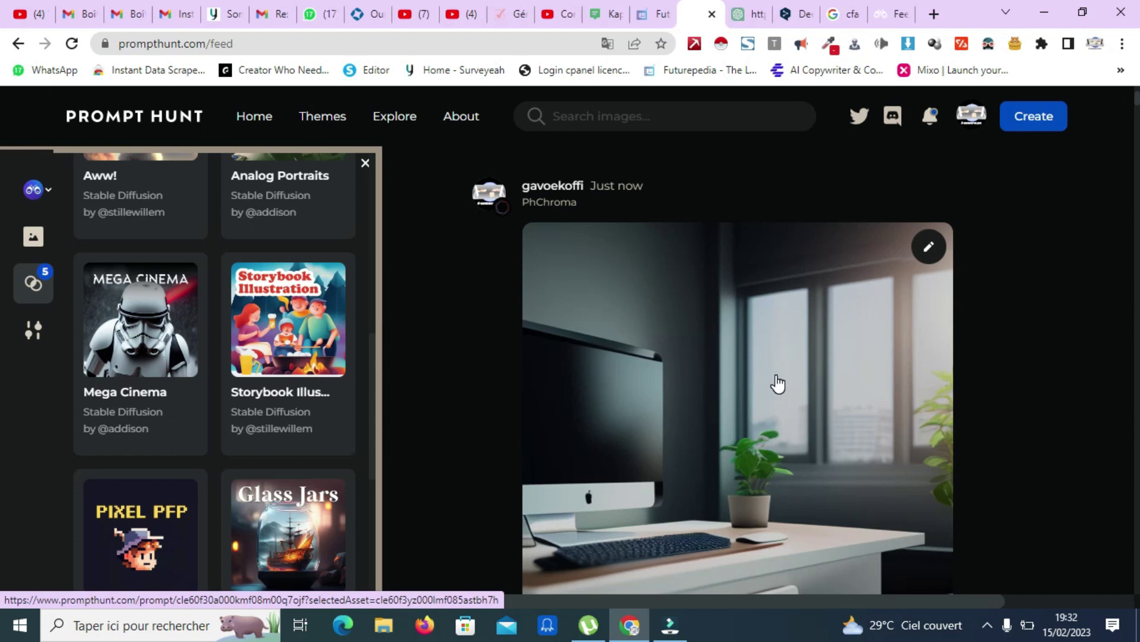
scroll(736, 571, "up", 4)
- Browse the other recent creations in the feed, including the coffee shop and Greenways Enterprises logos
scroll(736, 576, "down", 15)
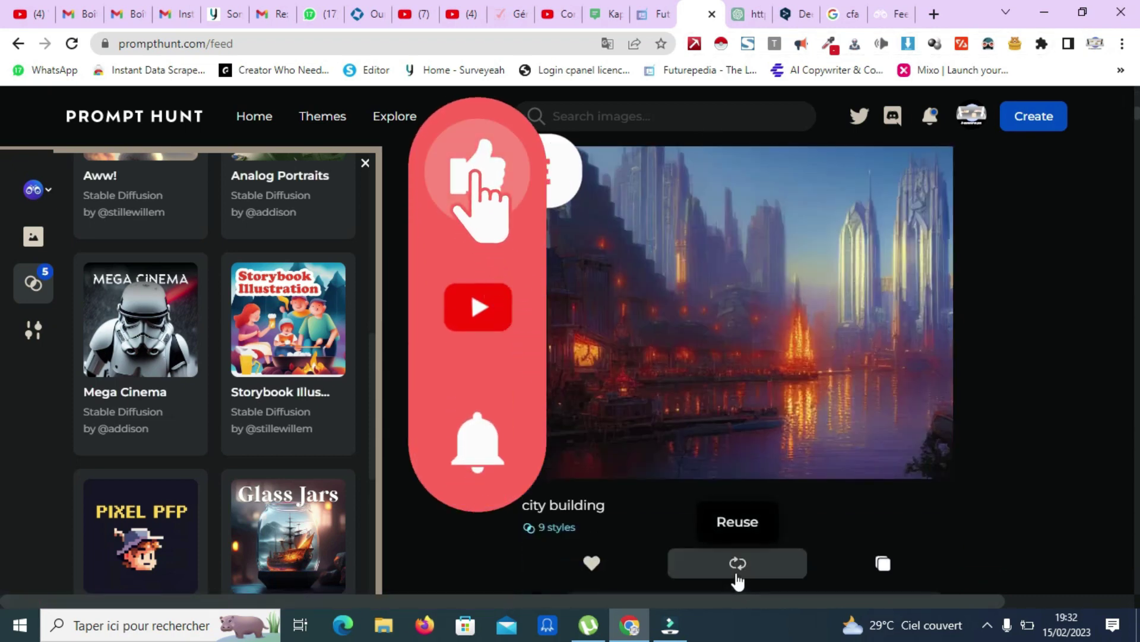
scroll(725, 486, "down", 5)
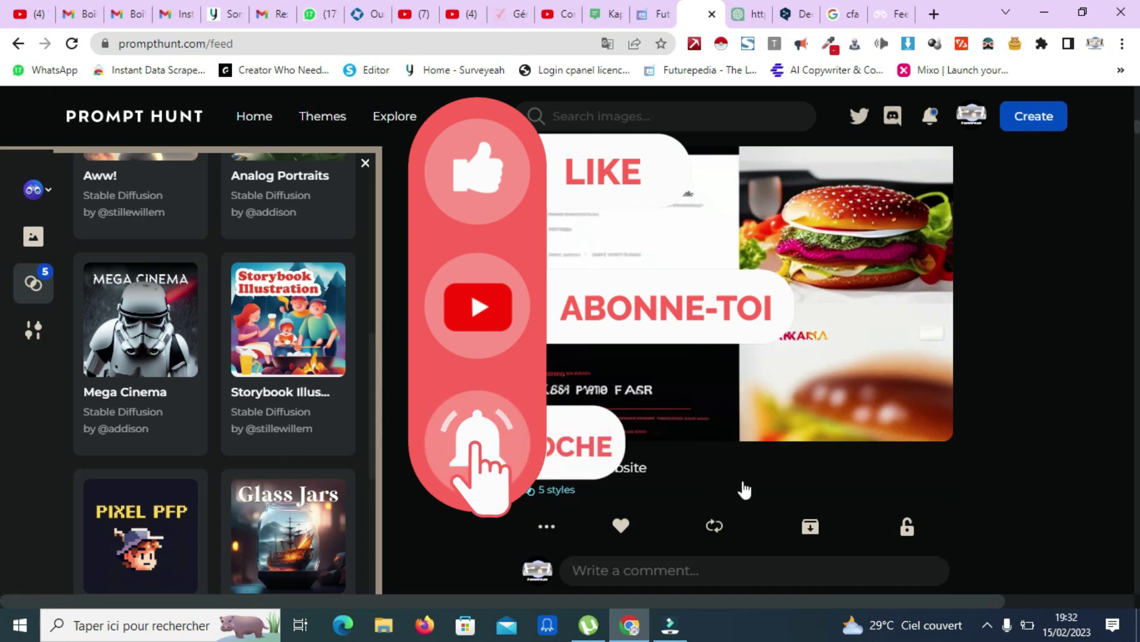
scroll(743, 486, "down", 5)
scroll(735, 482, "down", 1)
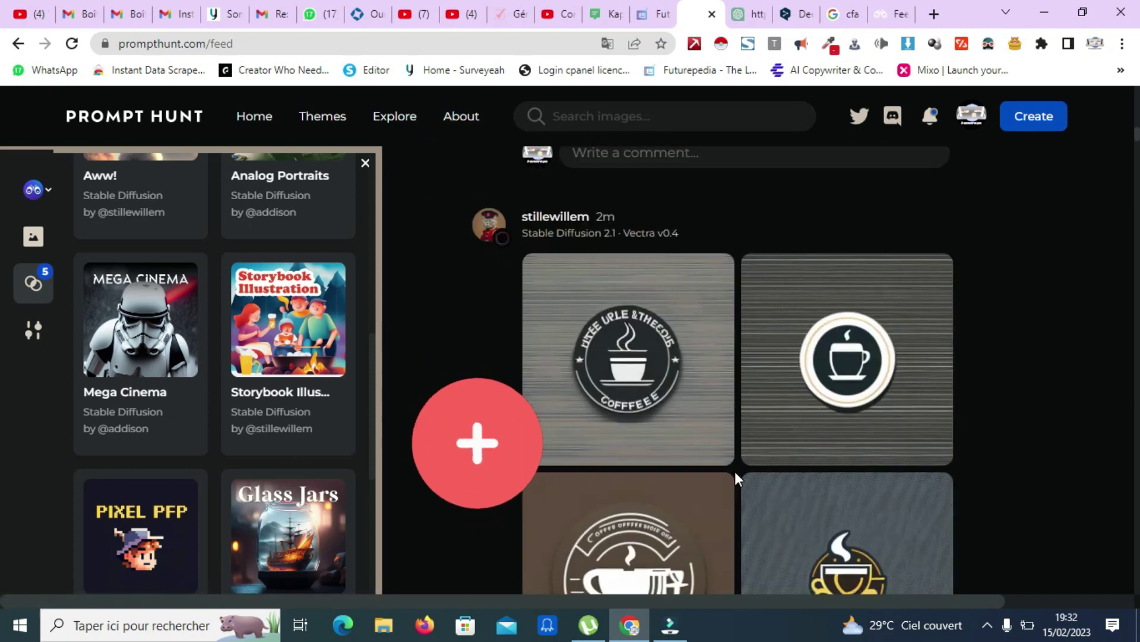
scroll(735, 476, "down", 10)
scroll(735, 497, "down", 1)
scroll(734, 499, "down", 4)
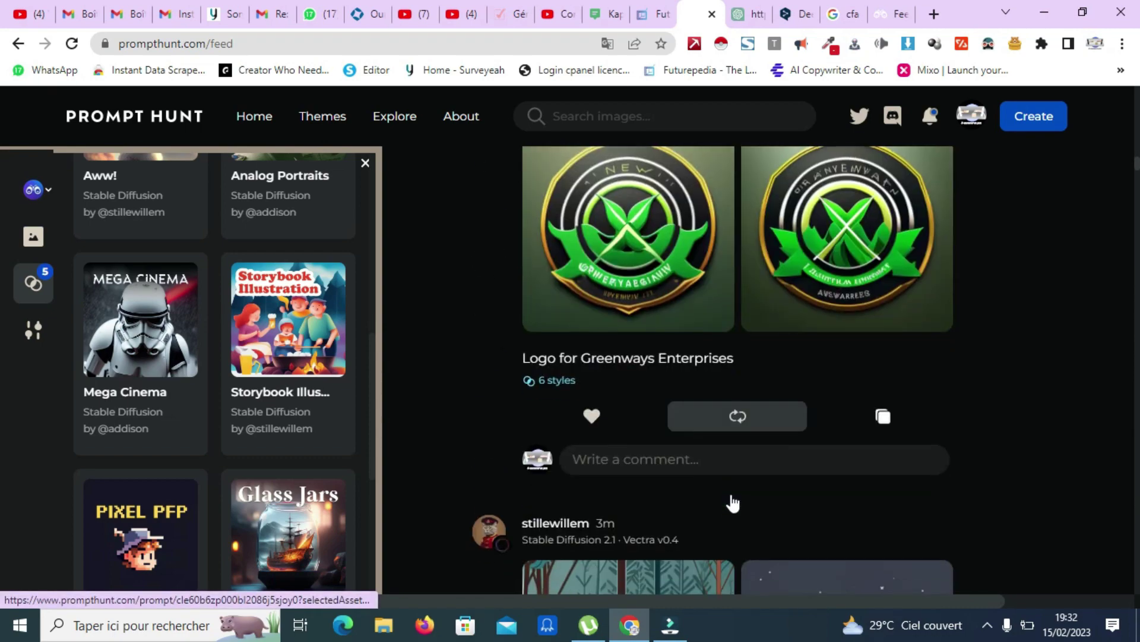
scroll(737, 493, "down", 7)
scroll(764, 494, "down", 1)
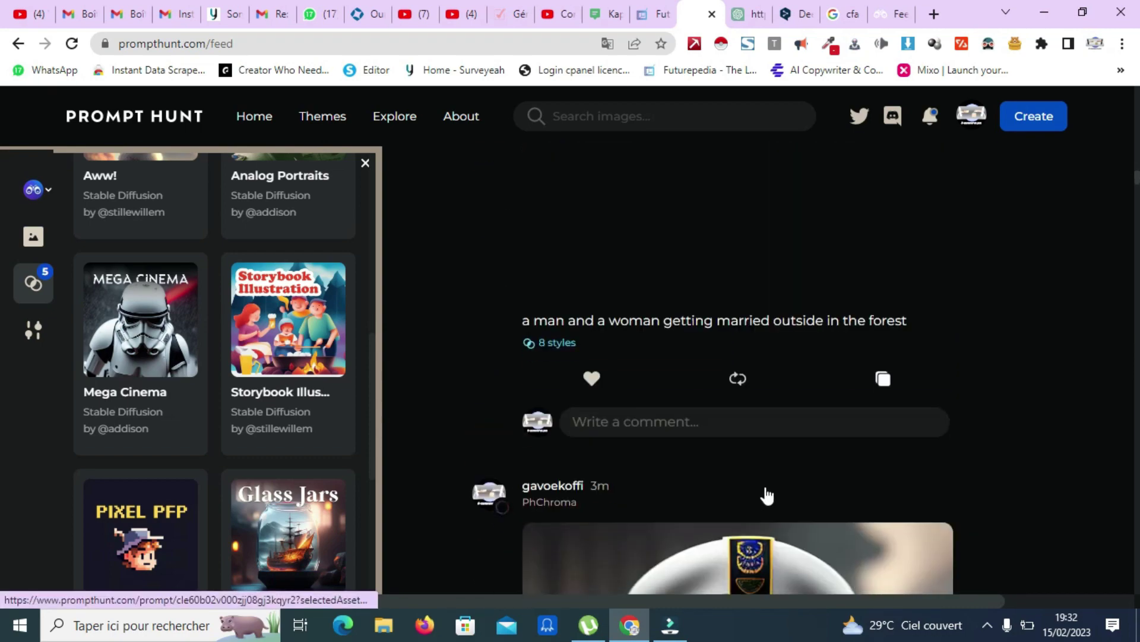
scroll(775, 492, "up", 13)
scroll(762, 429, "up", 1)
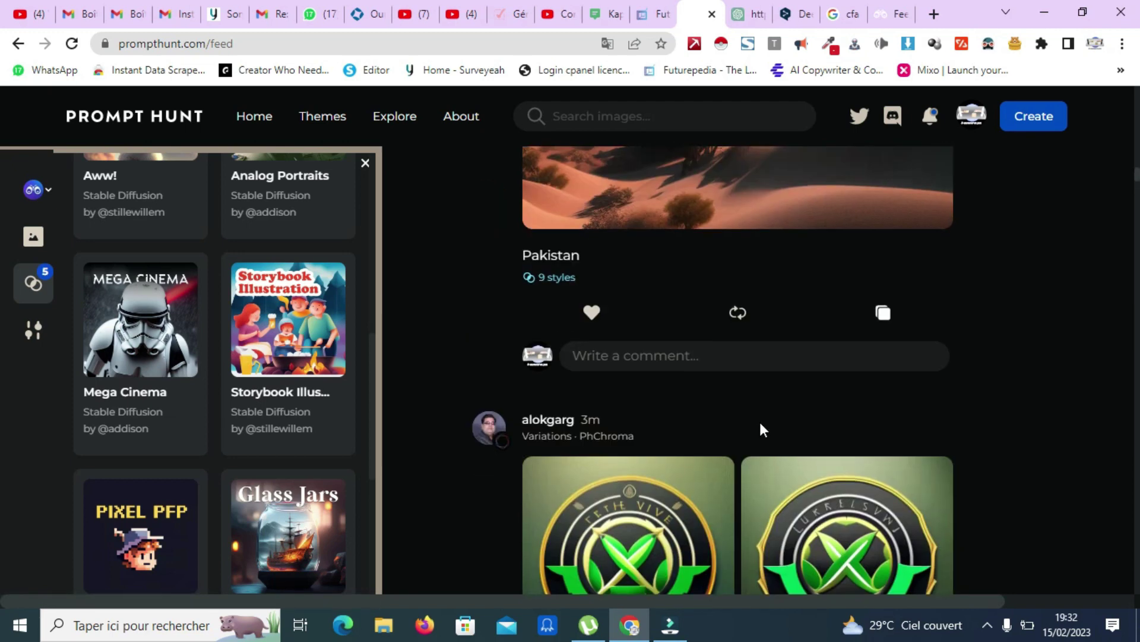
scroll(761, 404, "down", 7)
scroll(761, 404, "up", 1)
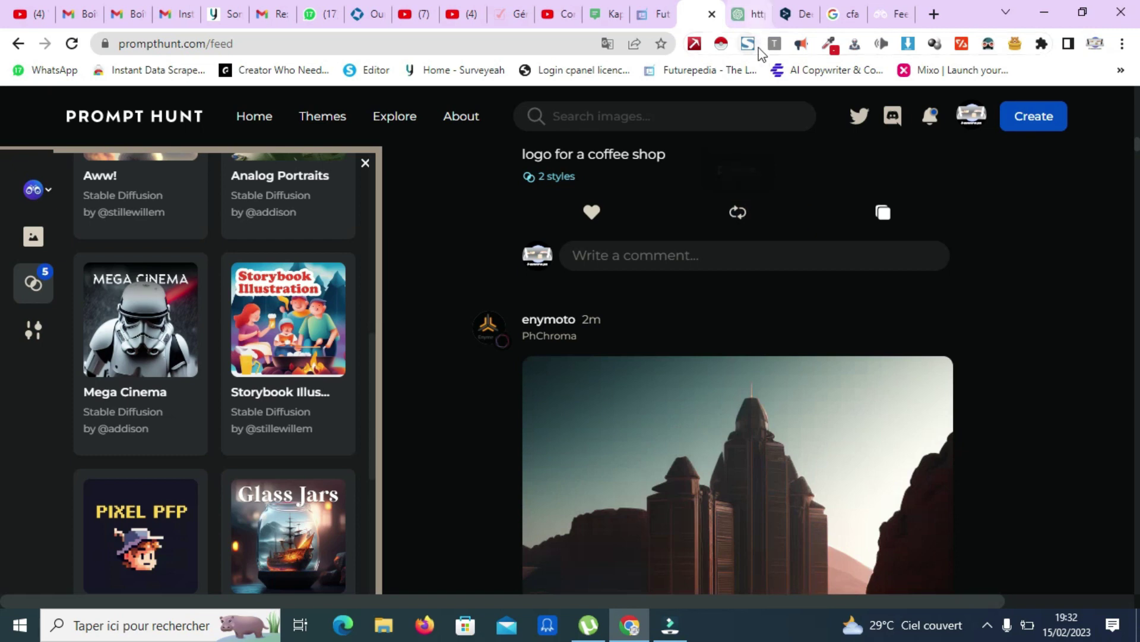
scroll(790, 415, "up", 15)
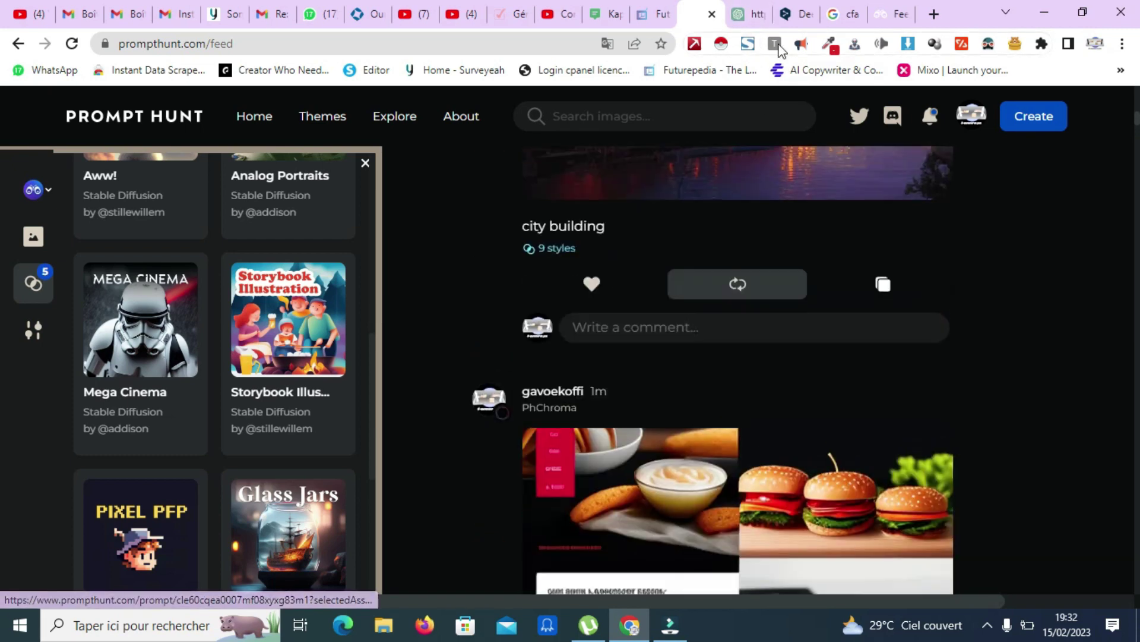
- Switch to DeepL, clear the previous text and translate "un robot humanoide moderne" from French into English
left_click(790, 16)
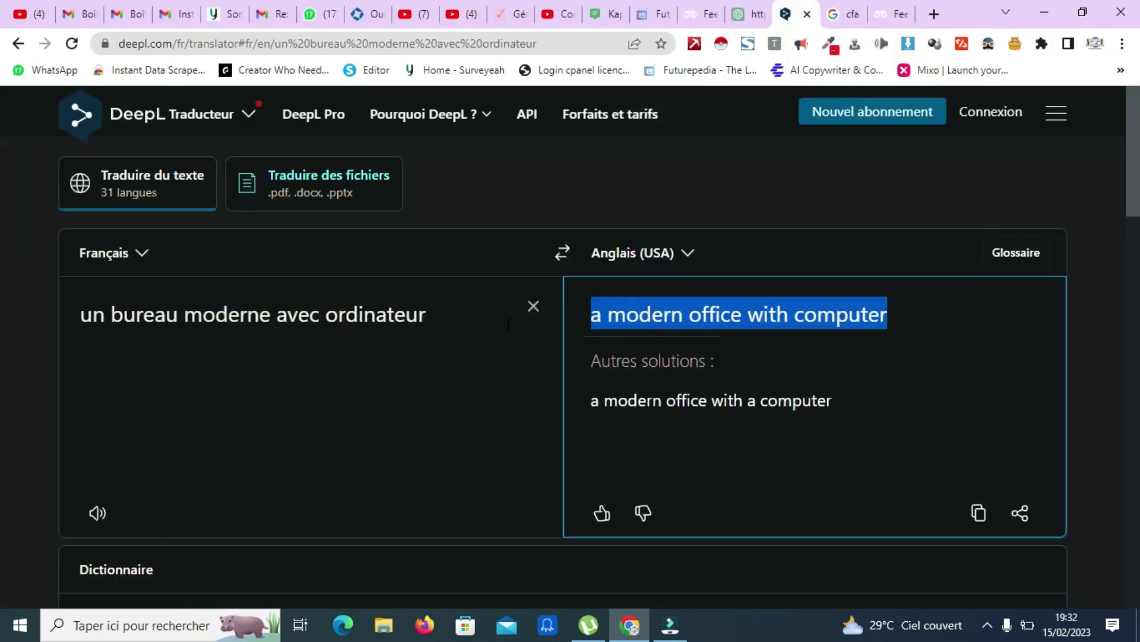
left_click(533, 306)
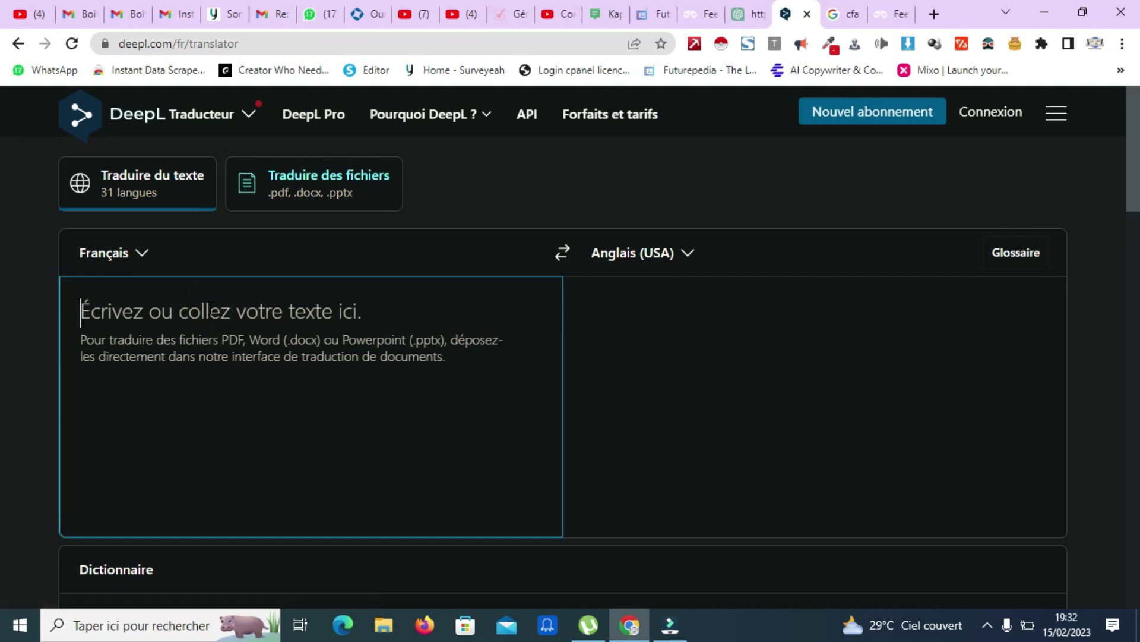
type("un")
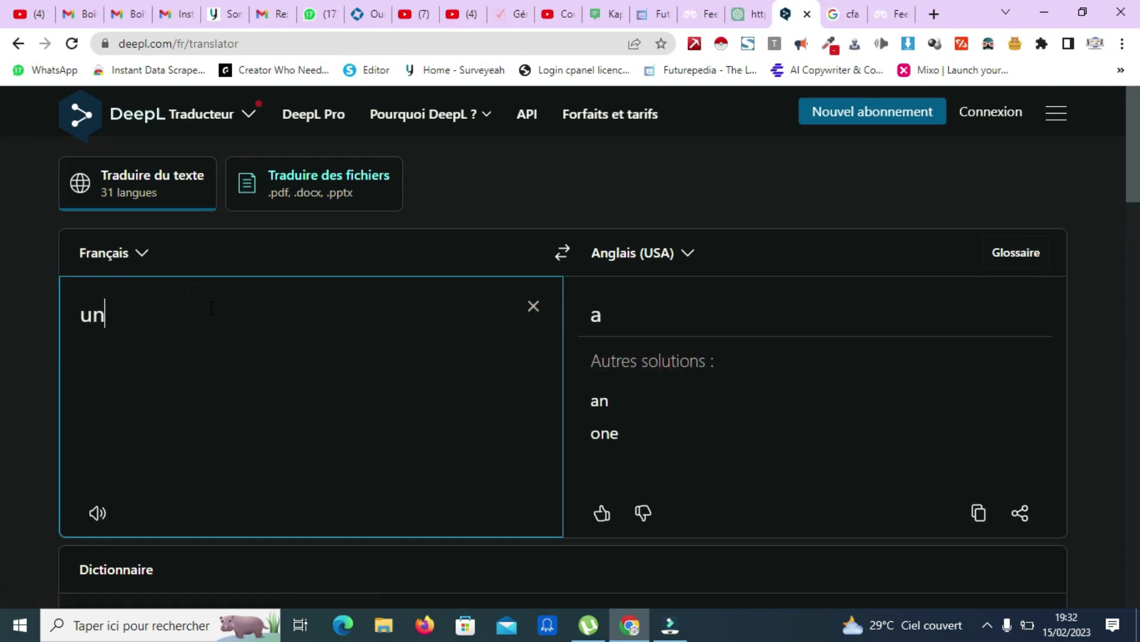
type(" robot hu")
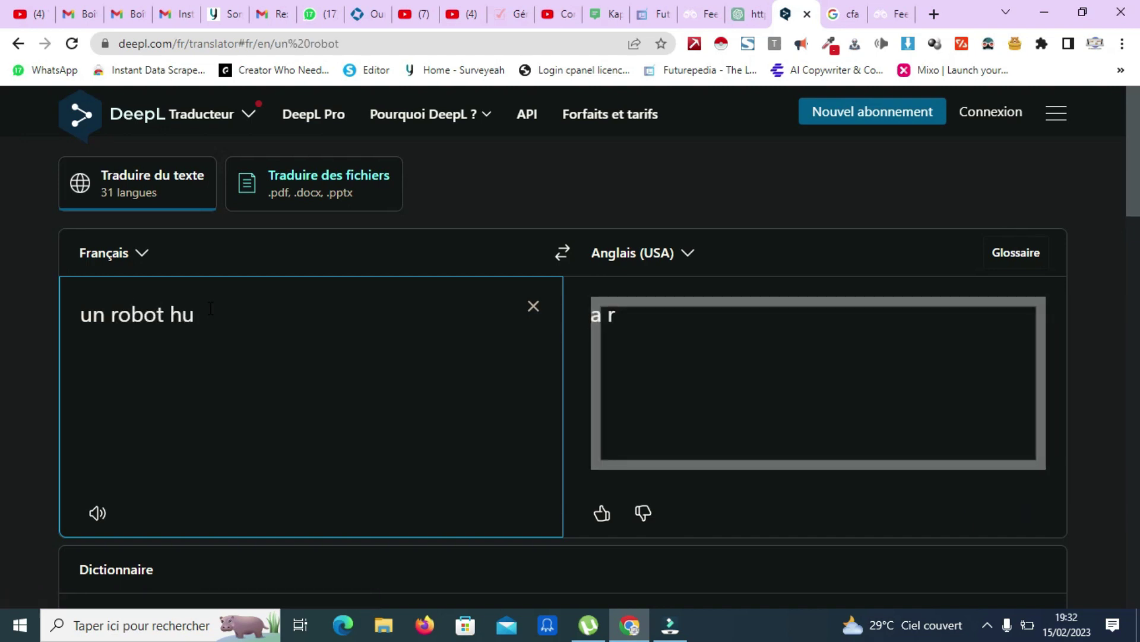
type("manoide ")
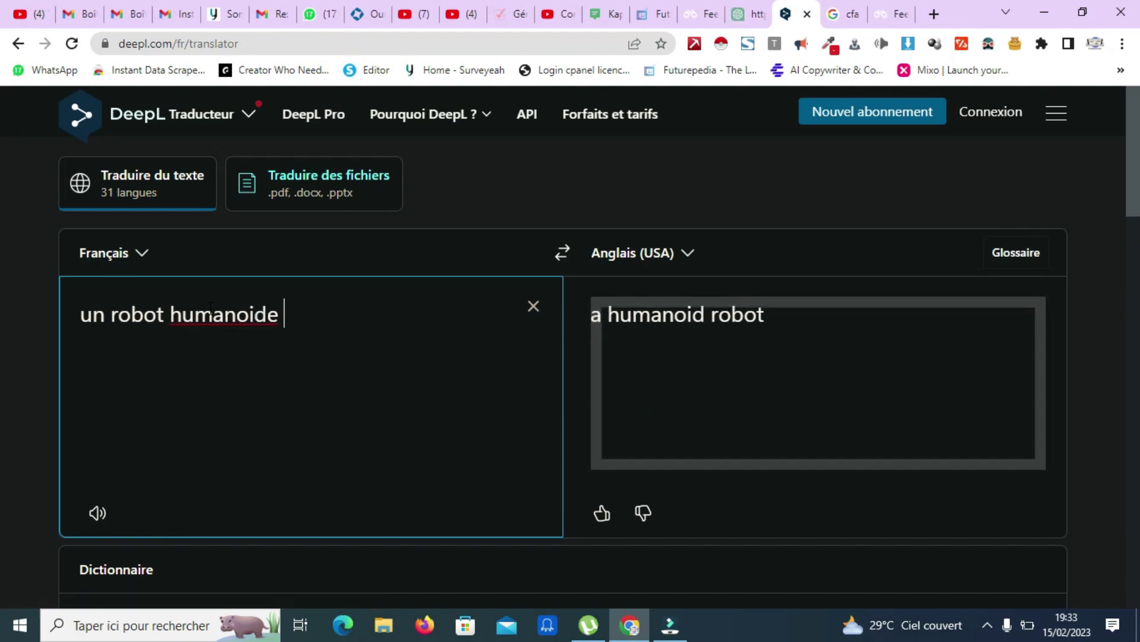
type("moderne")
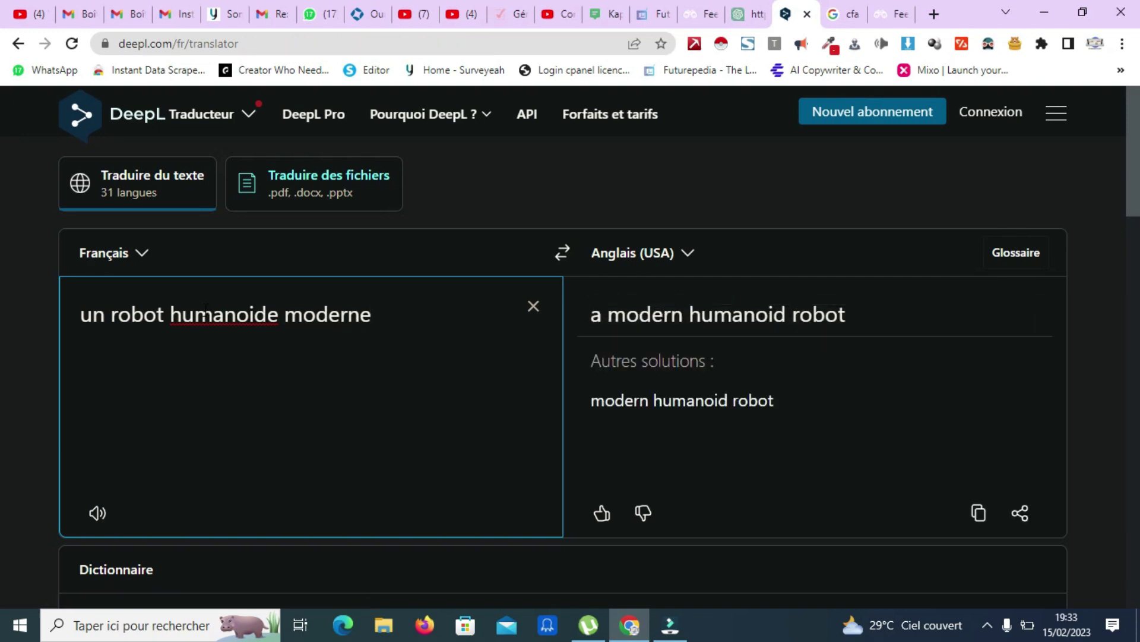
type(" et")
key("BackSpace")
key("BackSpace")
key("BackSpace")
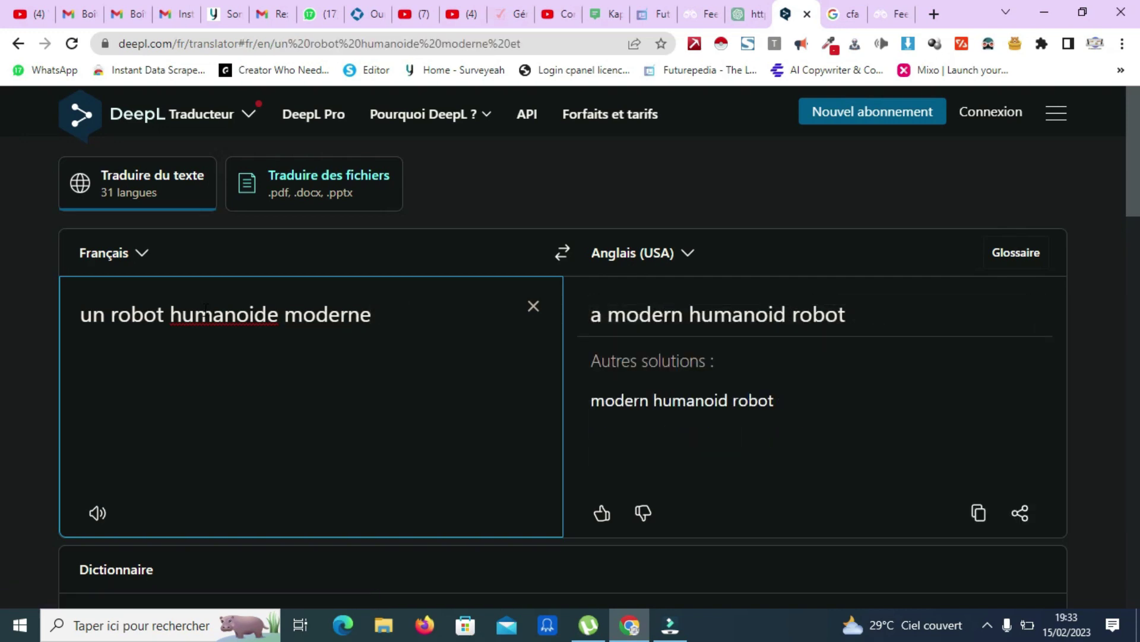
- Add "géant" to the end of the French robot text and copy the resulting English translation
triple_click(705, 315)
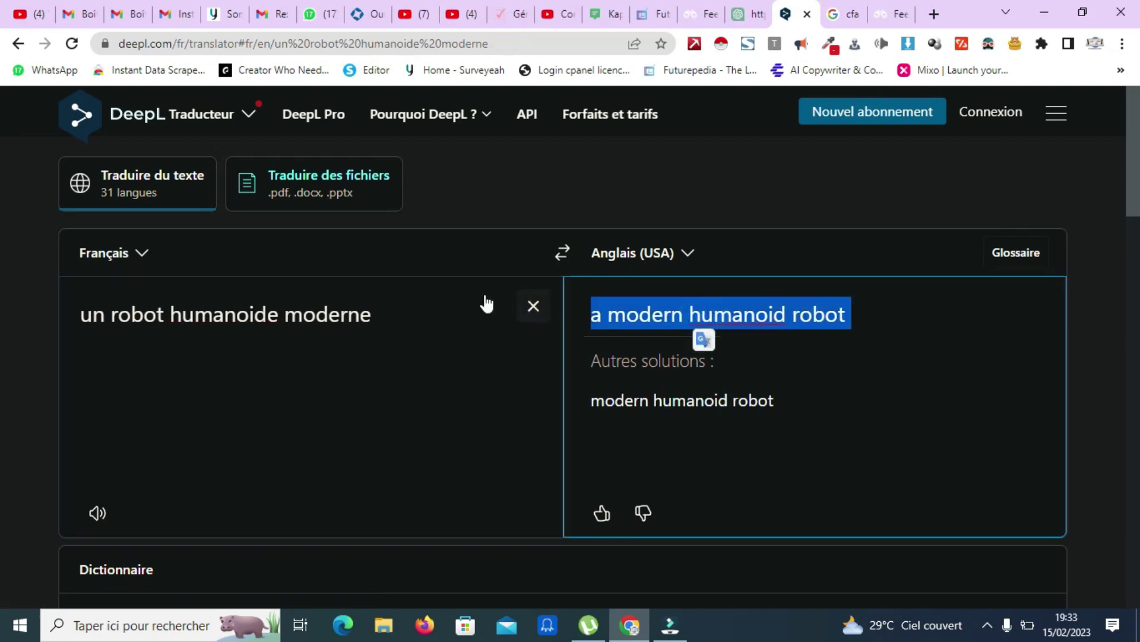
left_click(428, 314)
type("gé")
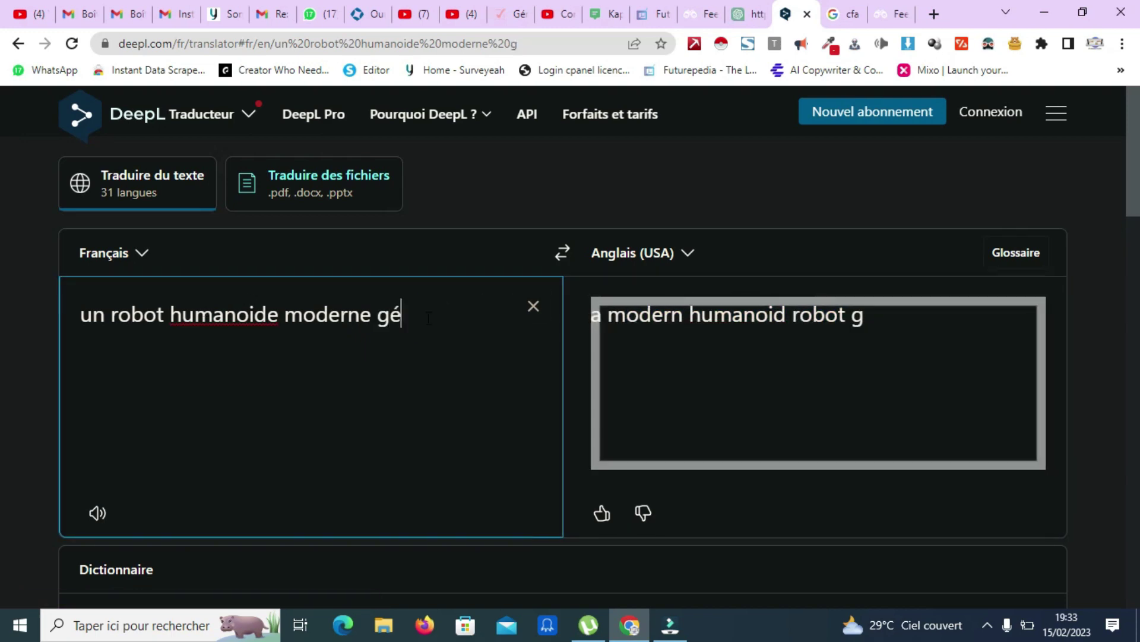
type("ant")
triple_click(736, 323)
right_click(736, 323)
left_click(792, 294)
- Return to Prompt Hunt, replace the prompt with "a giant modern humanoid robot" and create the image
left_click(703, 14)
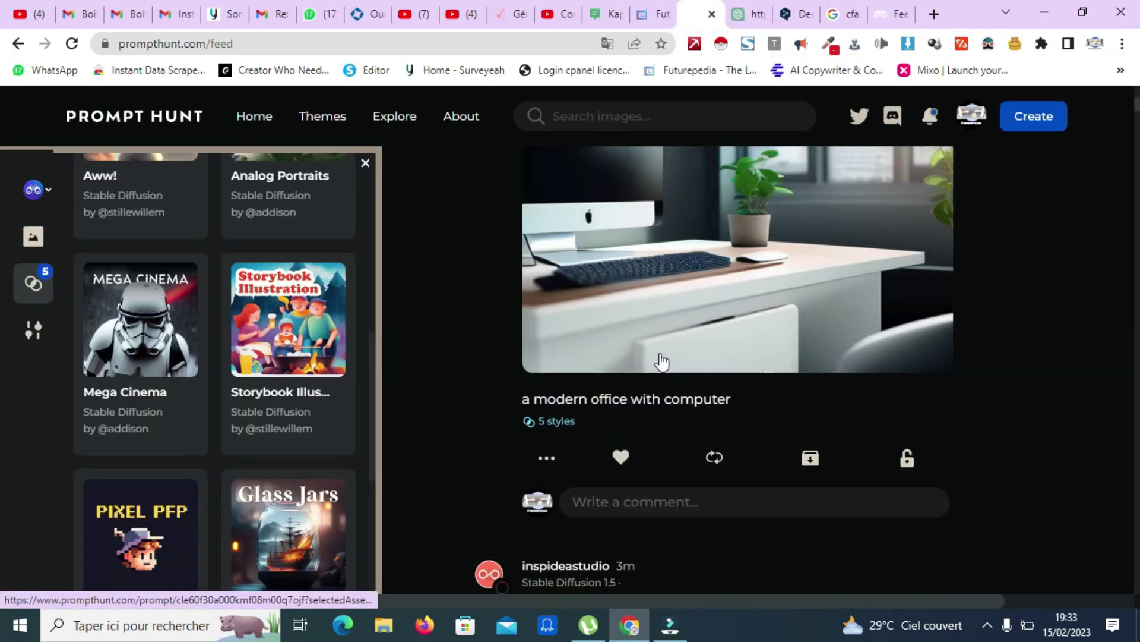
scroll(582, 290, "up", 1)
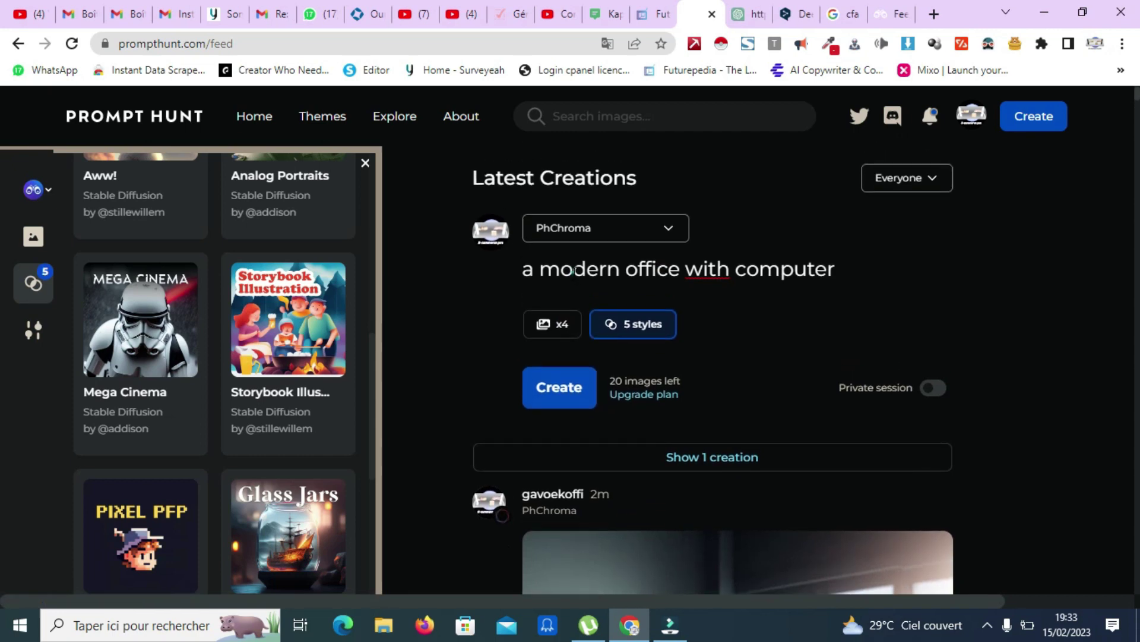
triple_click(575, 271)
right_click(573, 275)
left_click(615, 310)
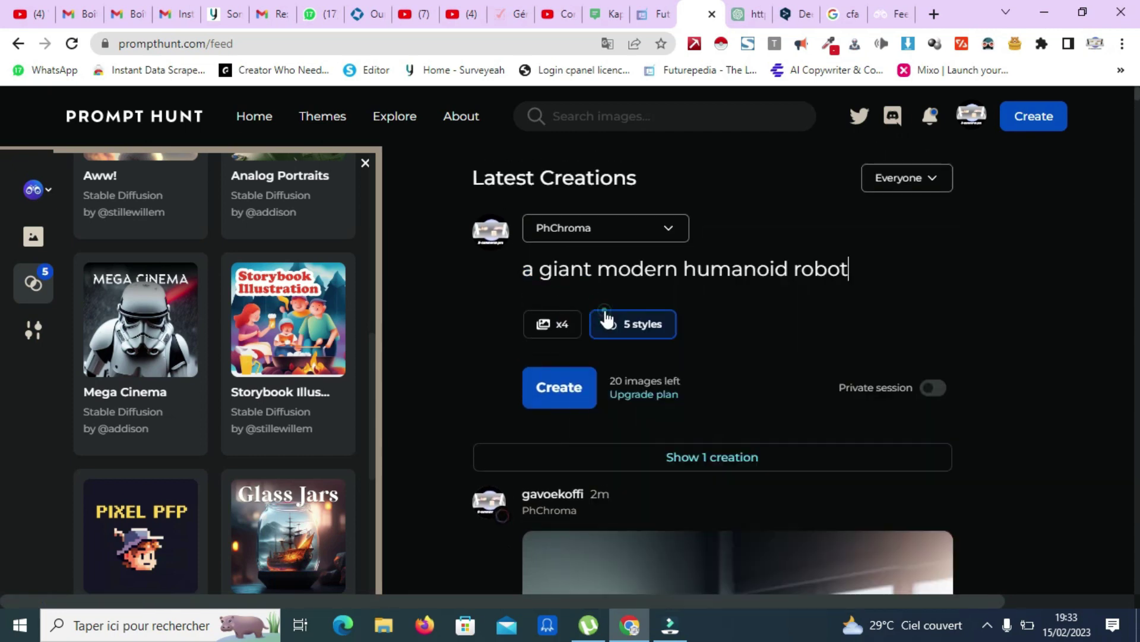
left_click(553, 397)
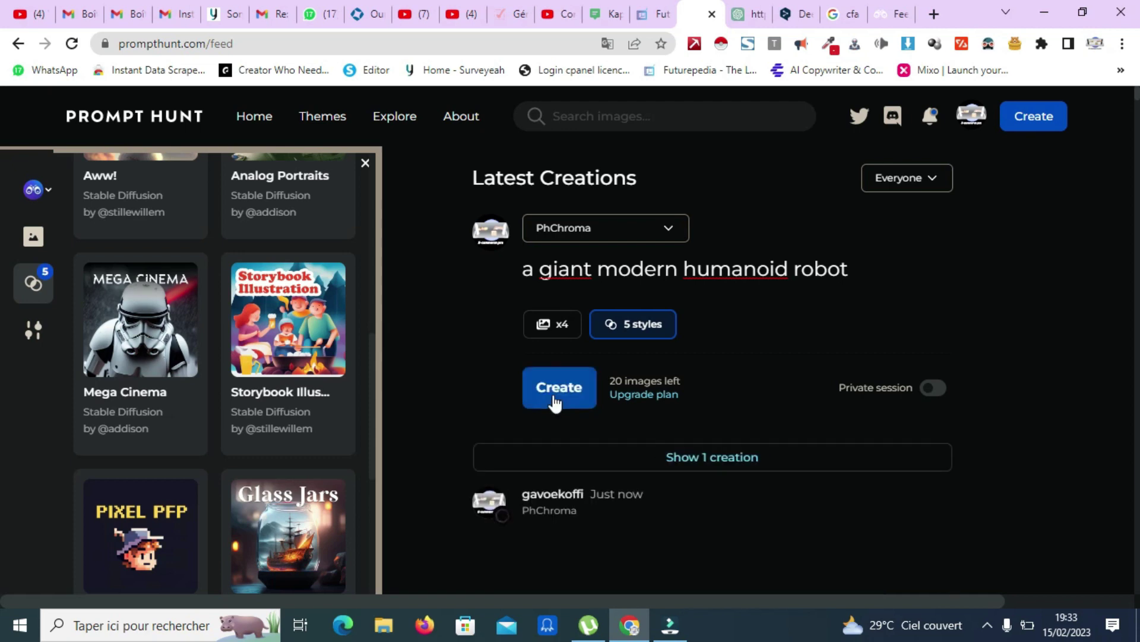
- Examine the generated giant modern humanoid robot image in the feed
scroll(753, 482, "down", 5)
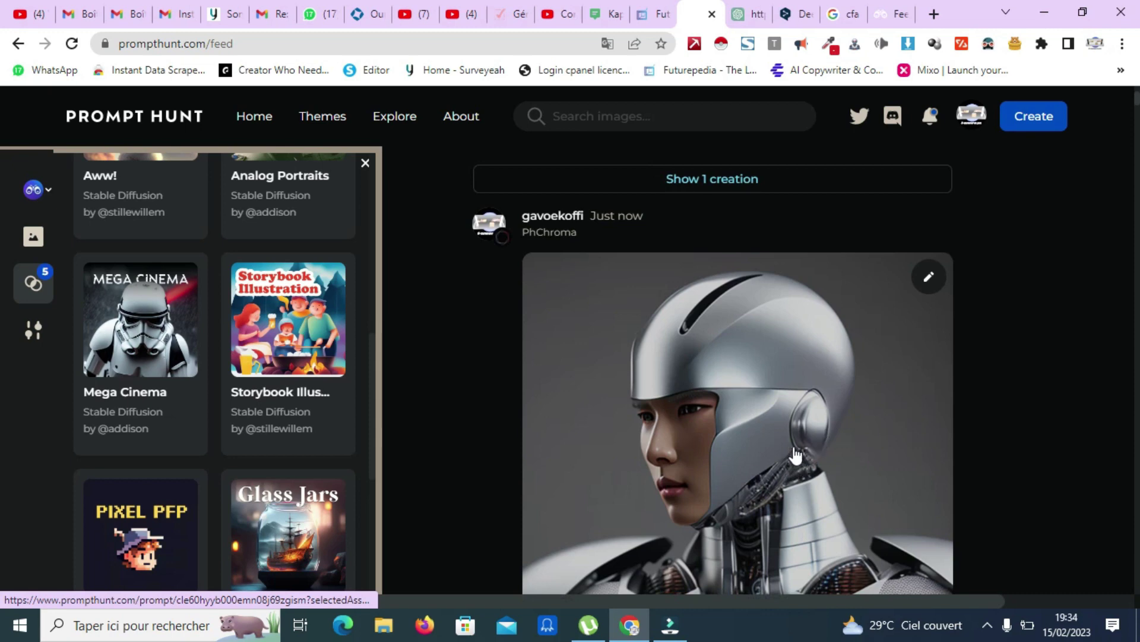
scroll(756, 473, "down", 5)
scroll(807, 384, "up", 3)
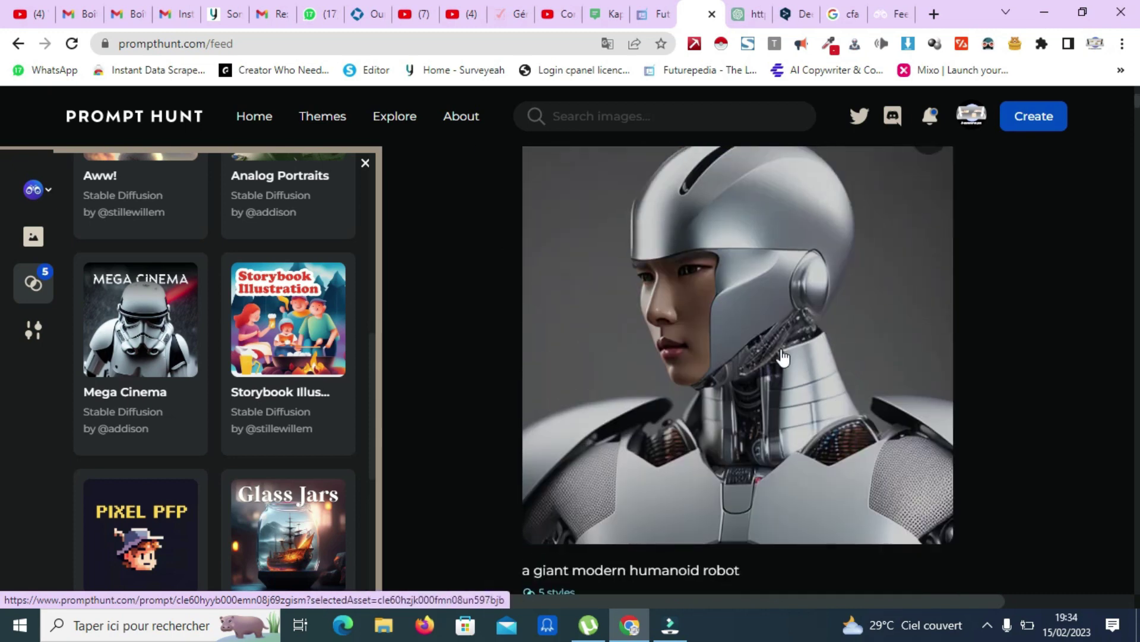
- Review the recent creations in the feed from the humanoid robot down to the fast food website image, and return to the robot
scroll(705, 343, "up", 1)
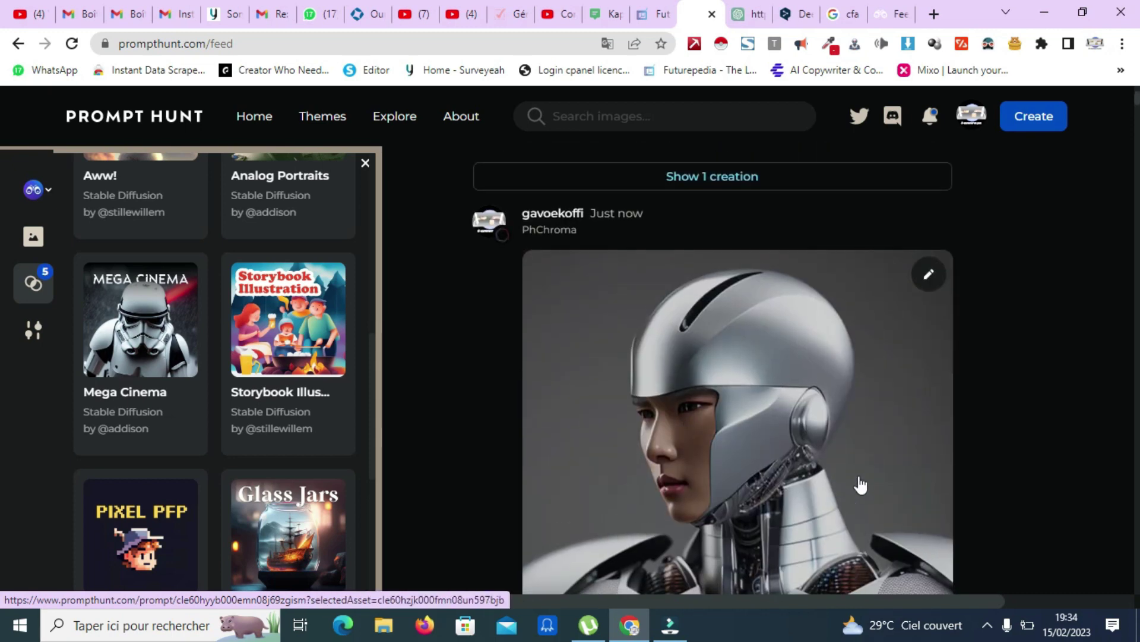
scroll(860, 484, "down", 2)
scroll(713, 454, "up", 5)
scroll(695, 516, "down", 6)
scroll(730, 436, "down", 10)
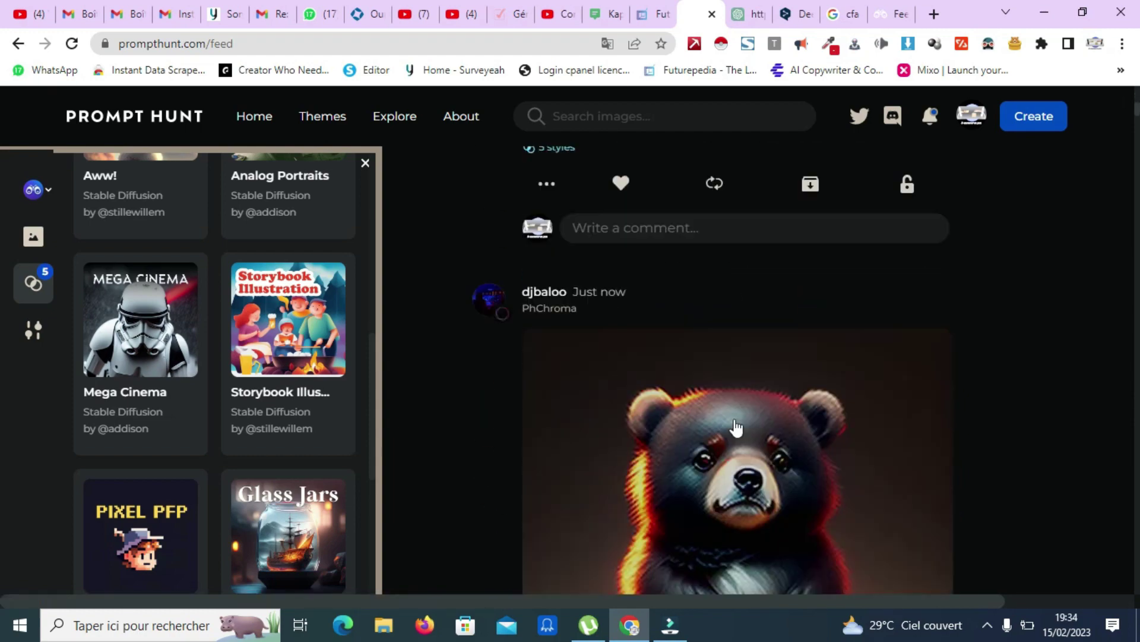
scroll(742, 442, "up", 5)
scroll(604, 448, "down", 14)
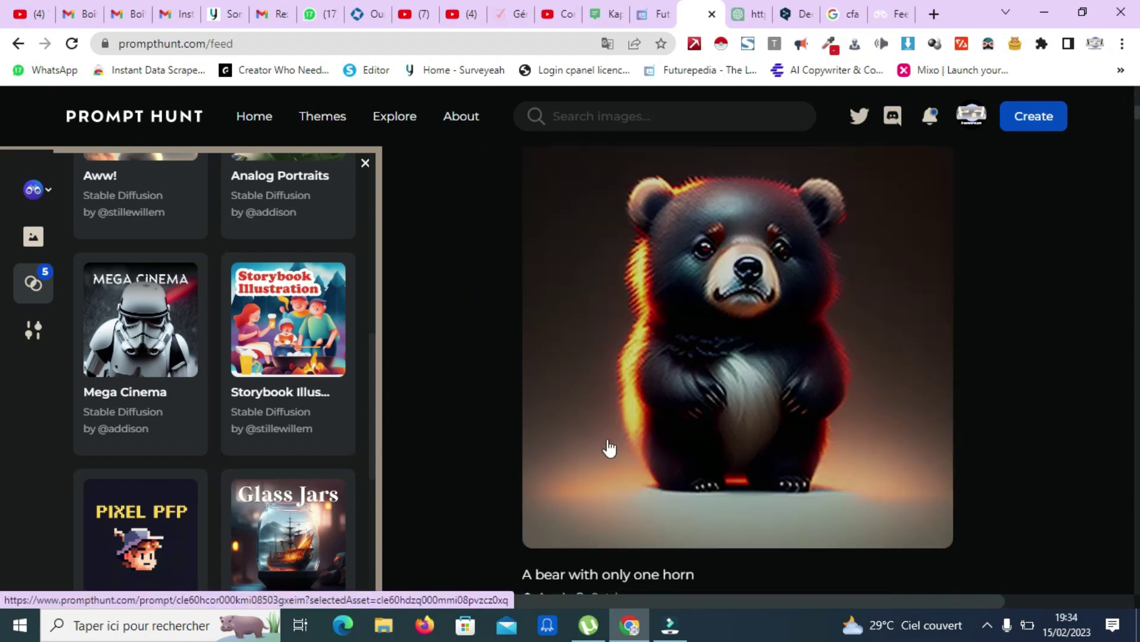
scroll(705, 443, "down", 15)
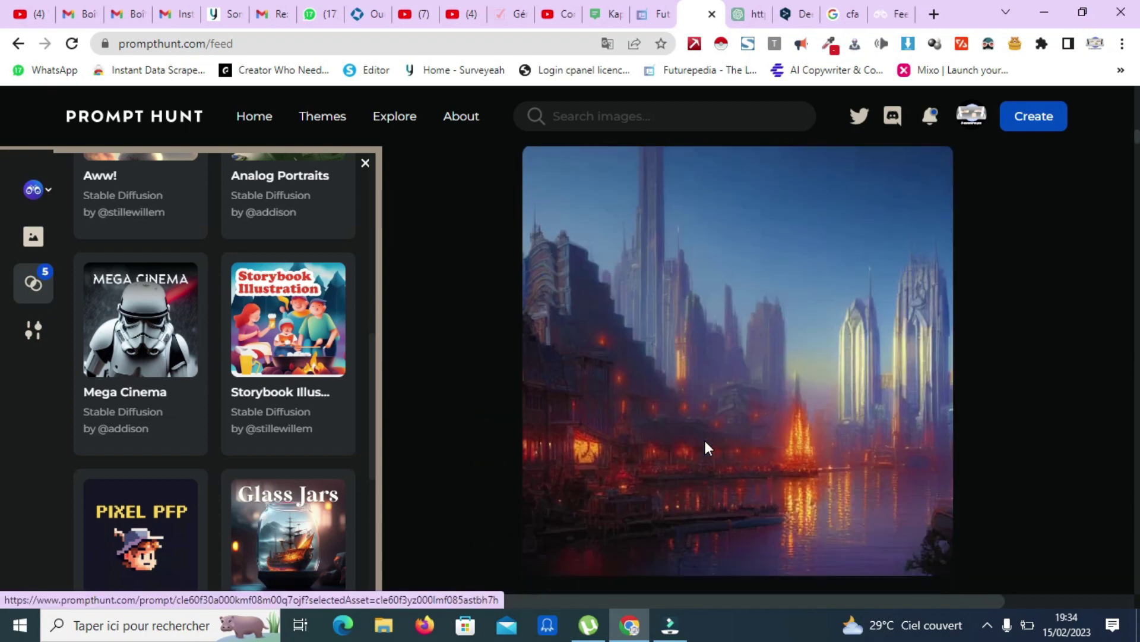
scroll(707, 437, "down", 2)
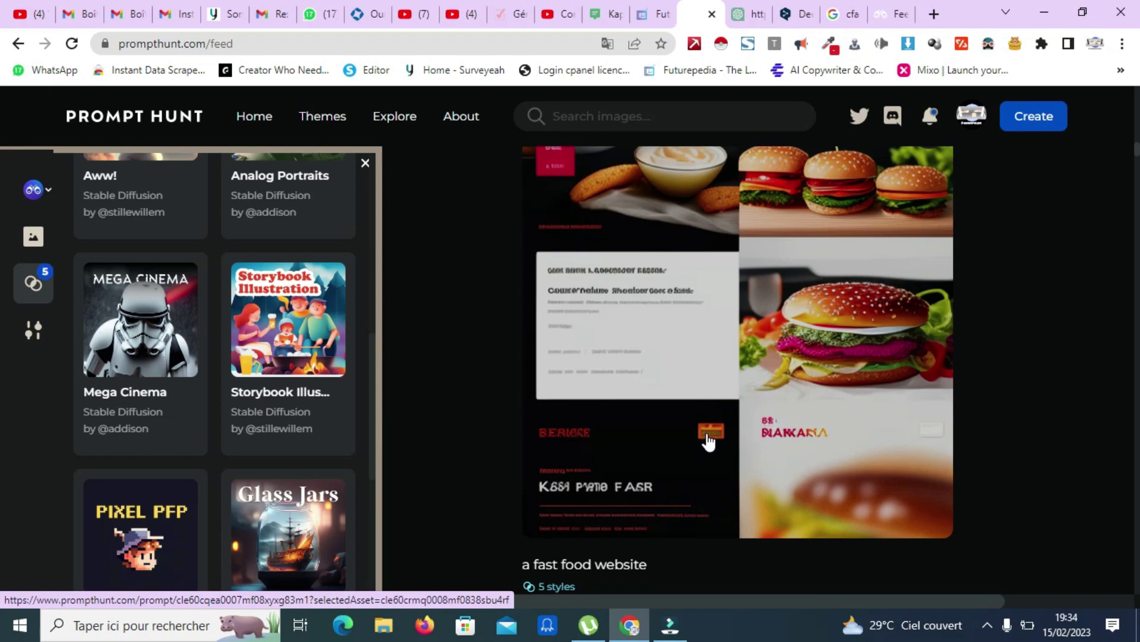
scroll(707, 442, "up", 15)
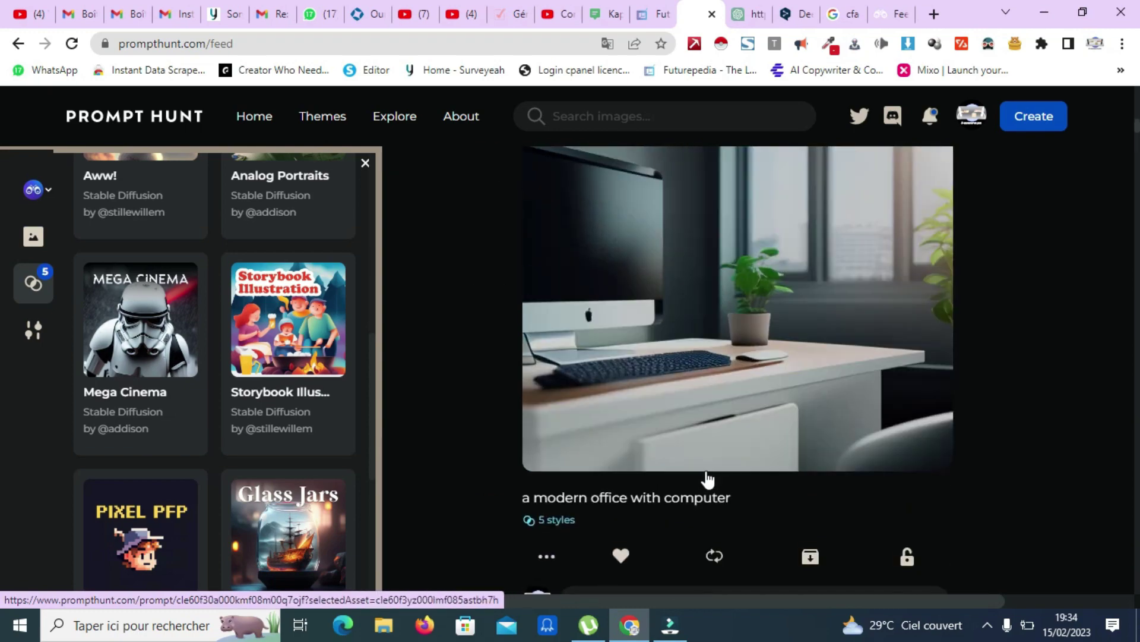
scroll(707, 478, "up", 15)
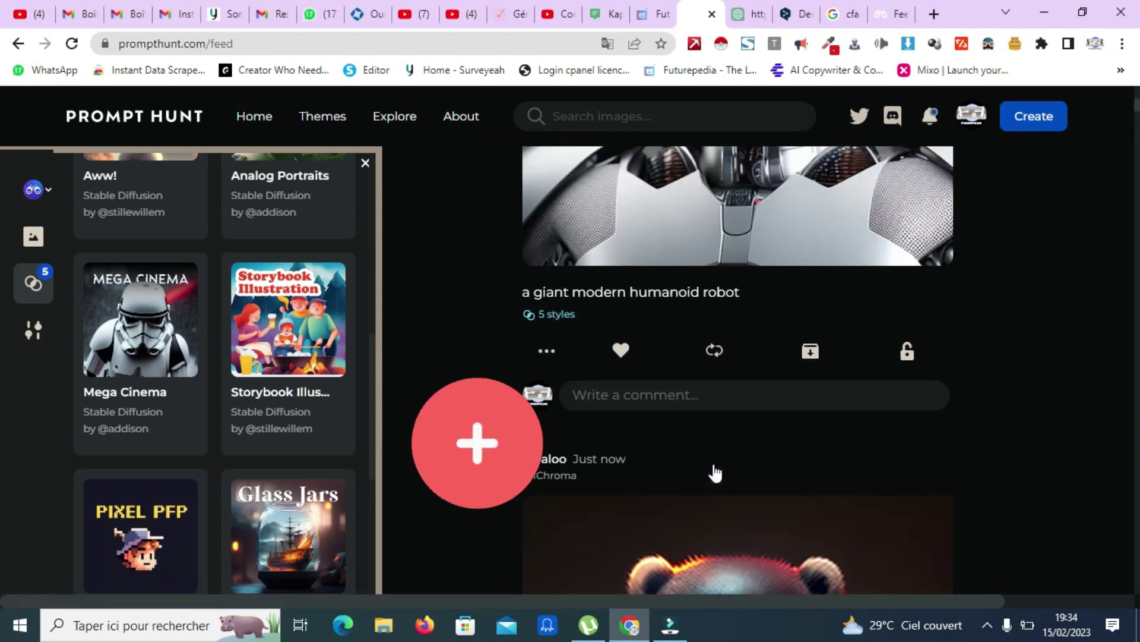
scroll(713, 463, "down", 4)
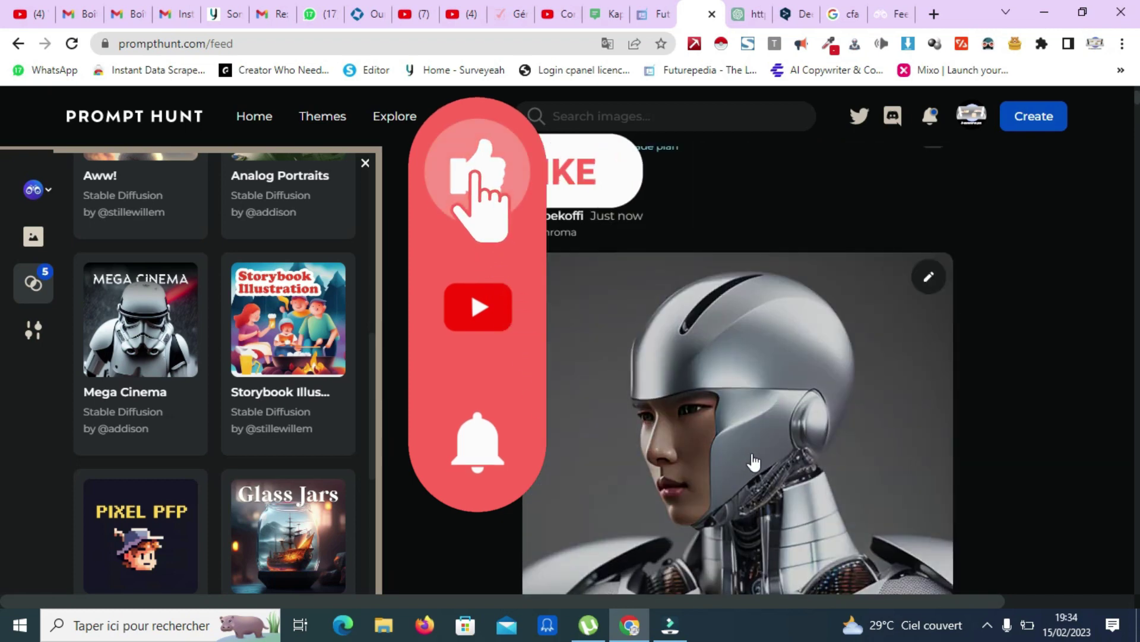